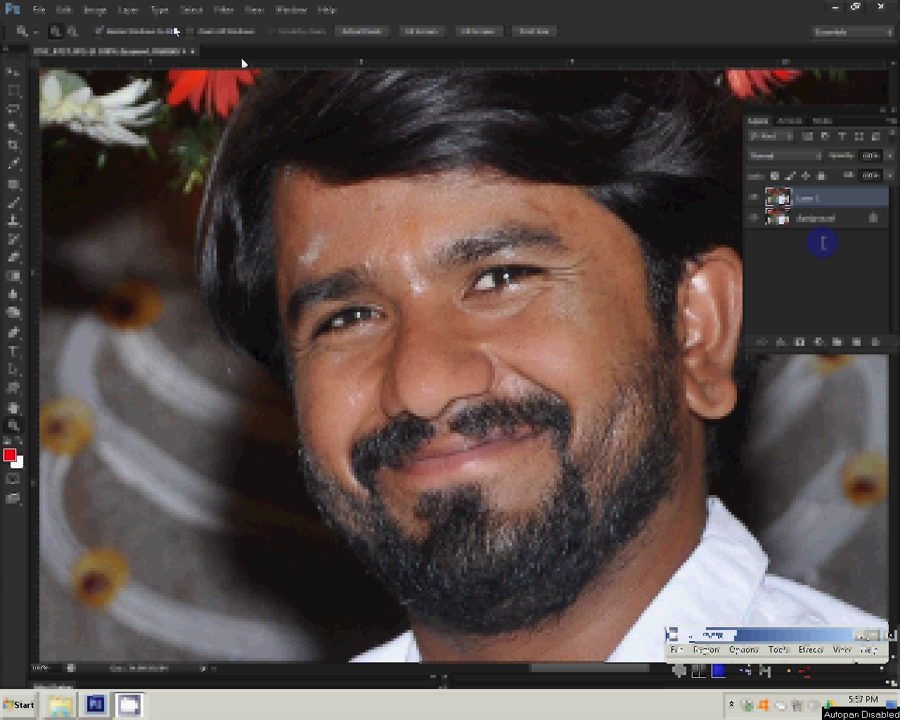
Apply the Magic Pro filter to Layer 1 with Graininess raised from 30 to 64
click(128, 10)
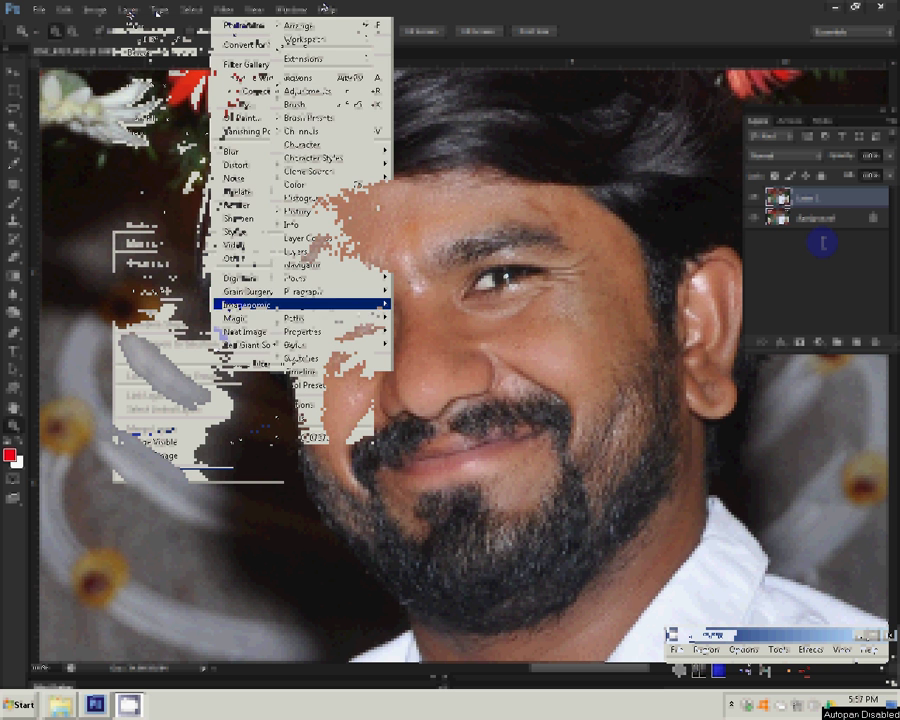
mouse_move(234, 318)
click(446, 318)
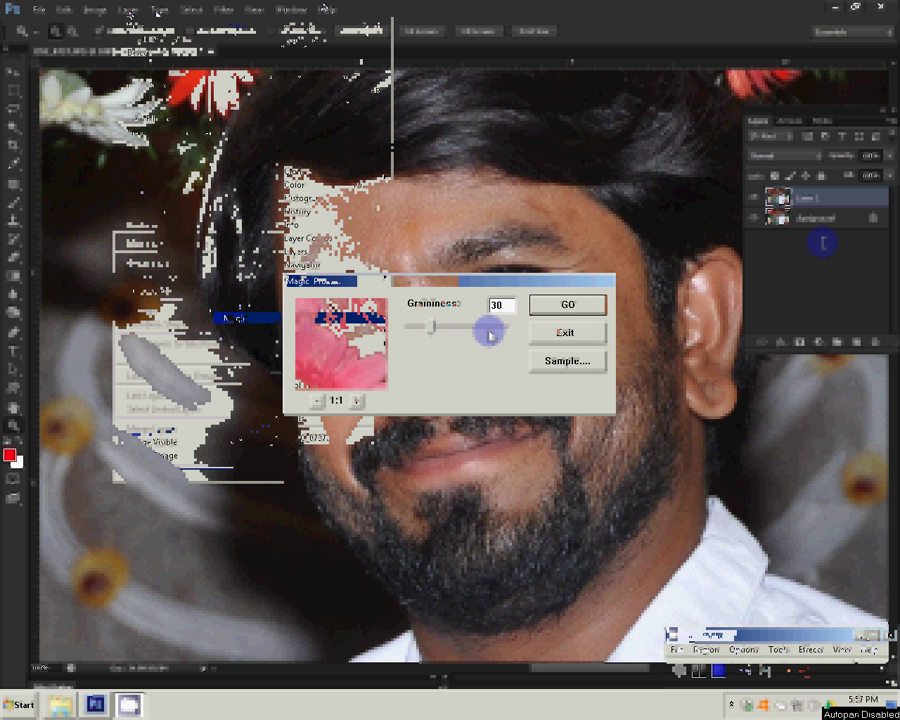
mouse_move(484, 327)
mouse_down()
mouse_move(456, 331)
mouse_move(482, 328)
mouse_up()
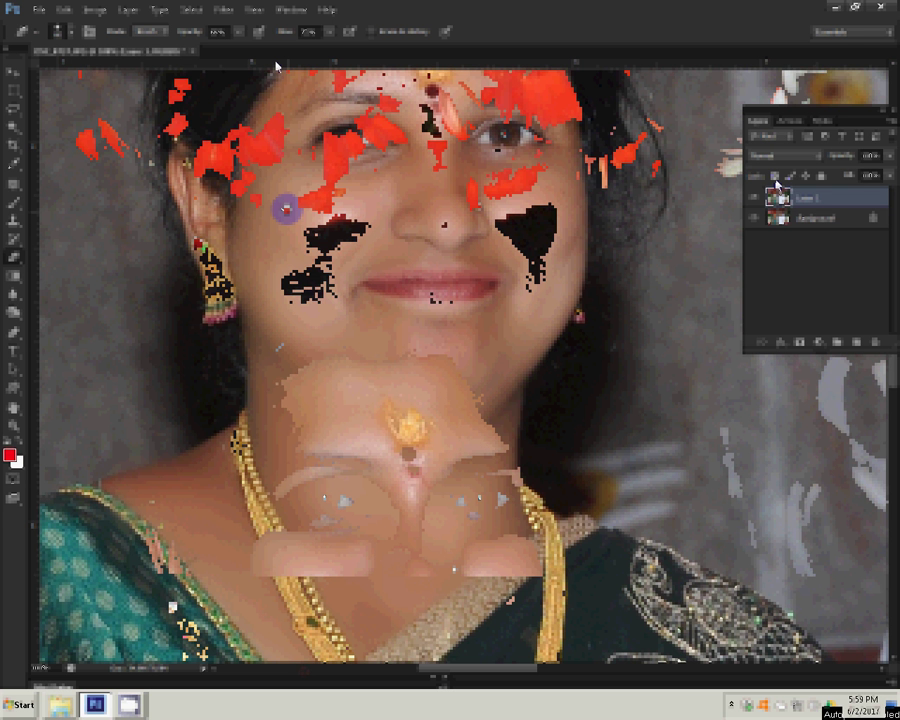
Apply the Add Noise filter to the Background layer
click(825, 231)
click(220, 10)
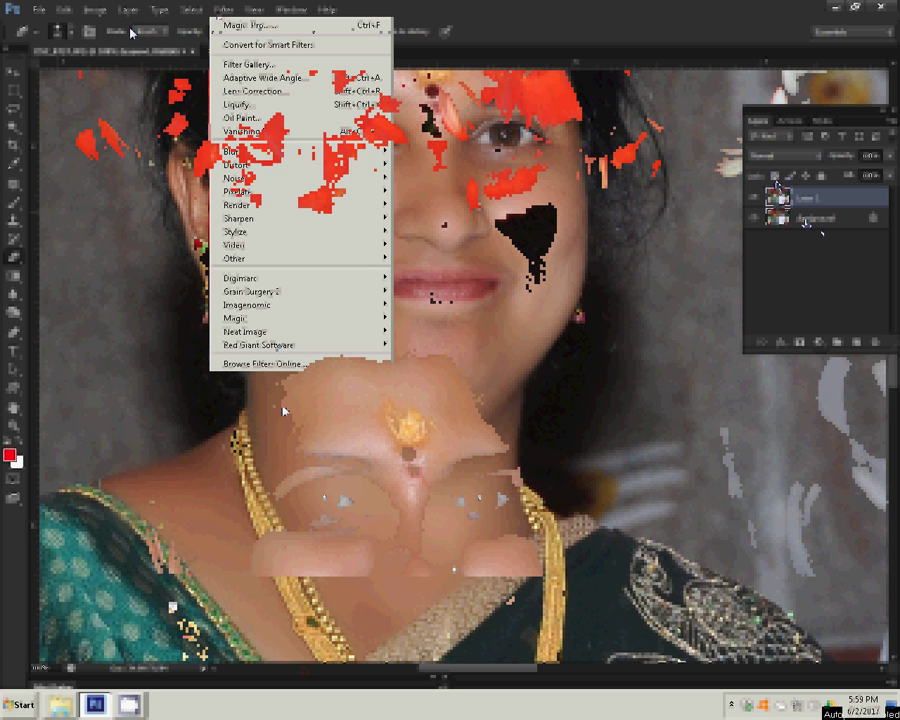
key(Down)
key(Down)
key(Right)
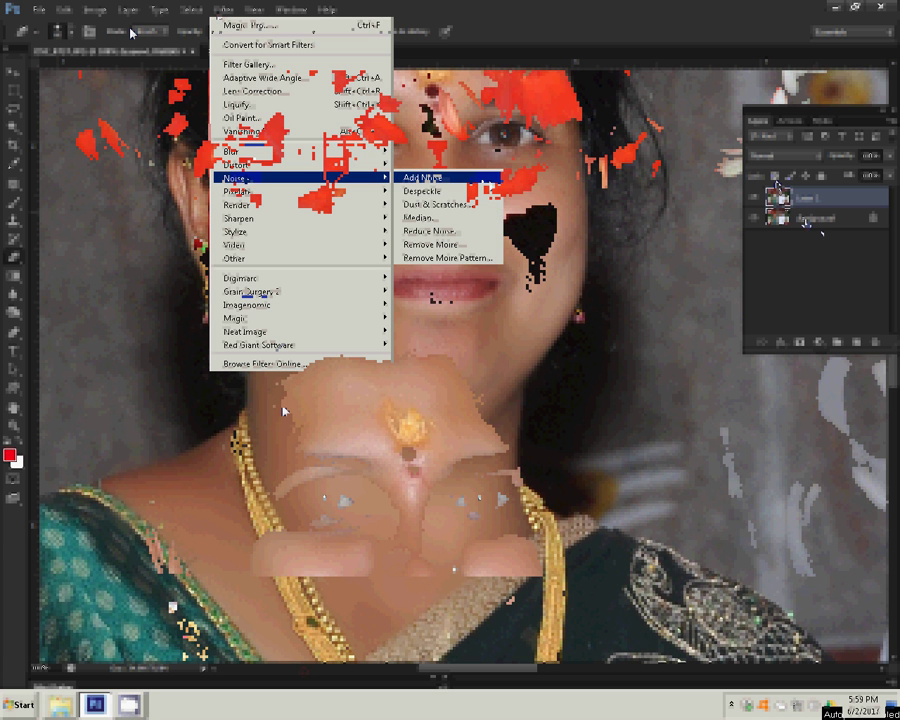
key(Return)
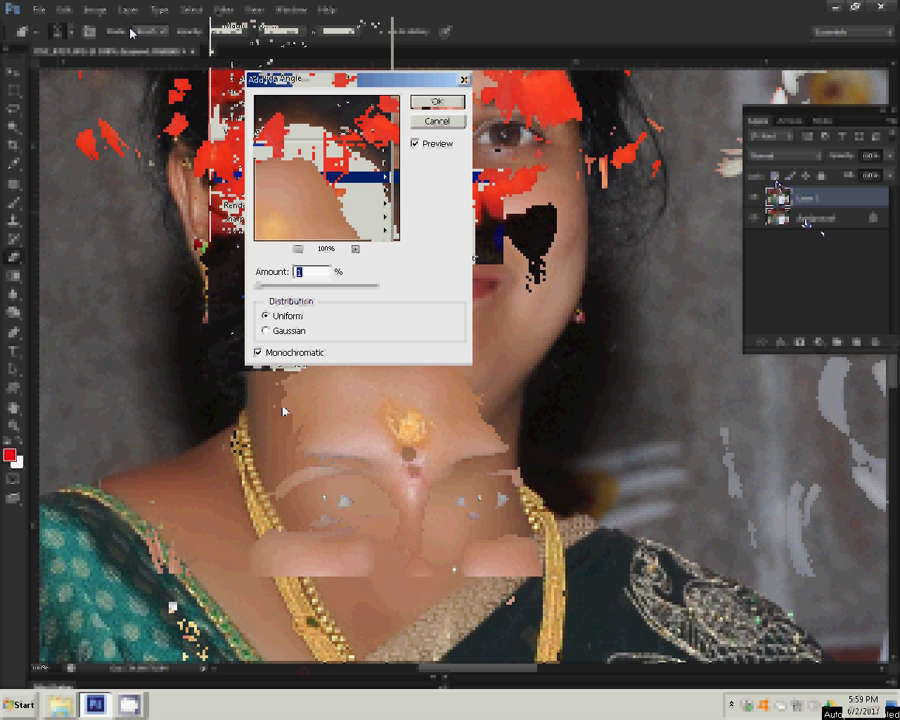
click(441, 103)
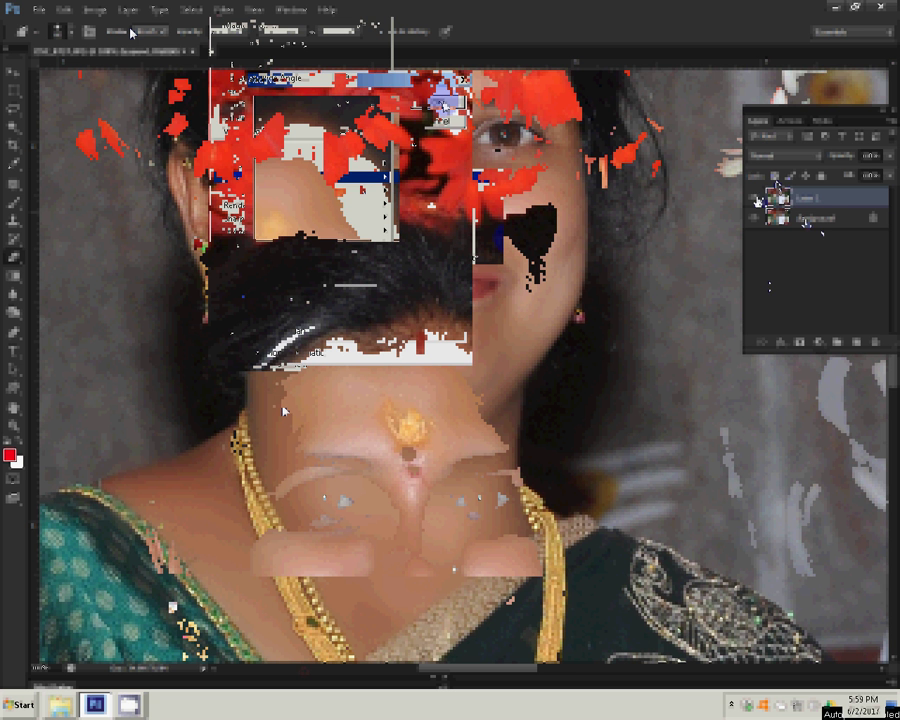
Hide Layer 1 to reveal the Background photo and check the canvas zoom options
click(752, 200)
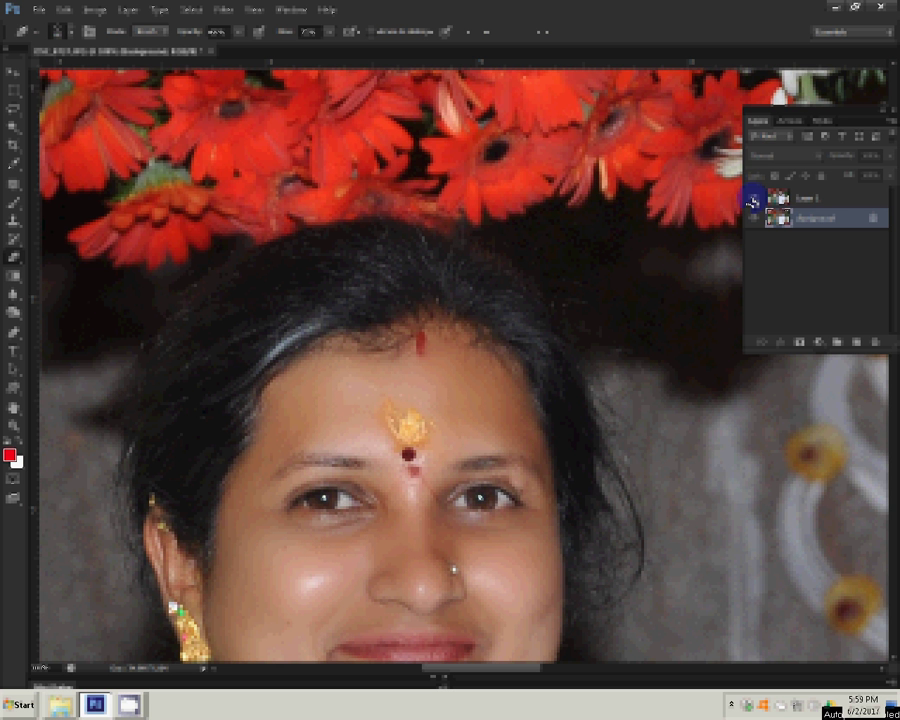
right_click(465, 373)
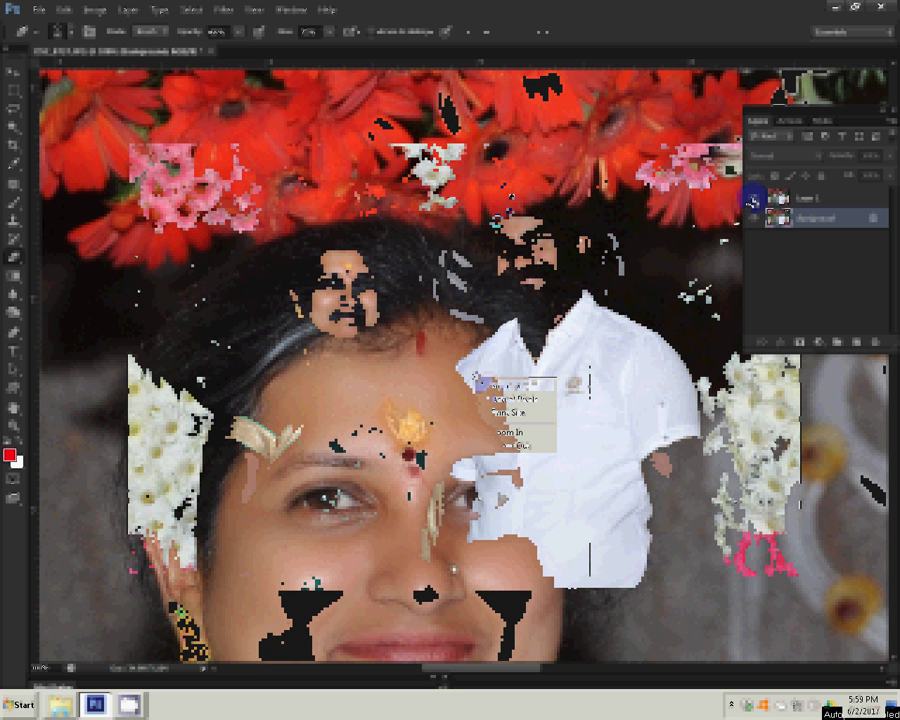
key(Escape)
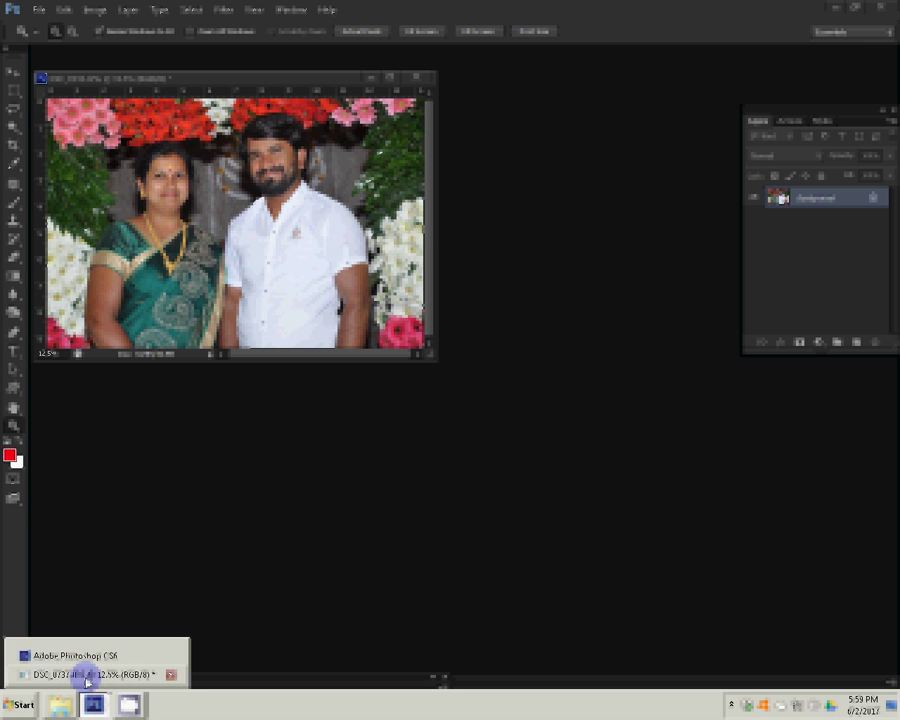
Create a new blank white document and save the couple photo as a Maximum-quality JPEG
click(87, 676)
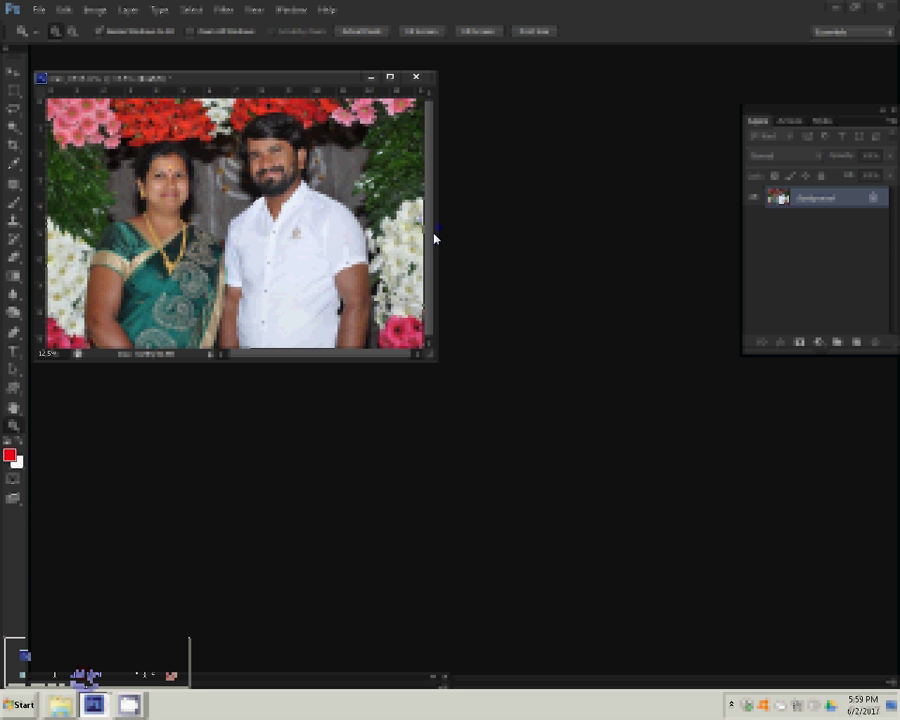
mouse_move(331, 84)
mouse_down()
mouse_move(397, 152)
mouse_move(523, 185)
mouse_up()
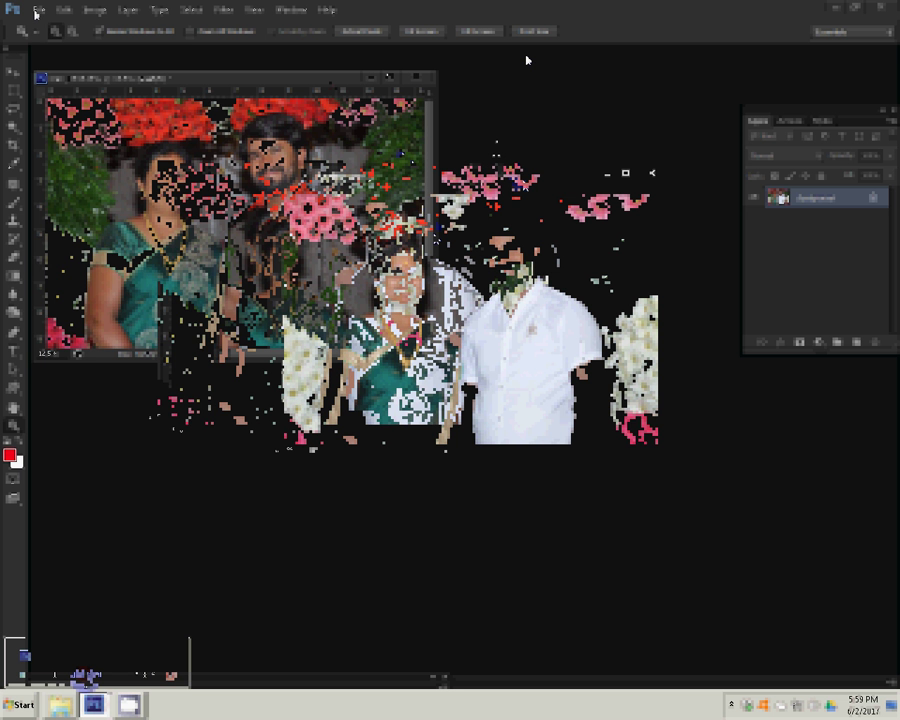
click(38, 9)
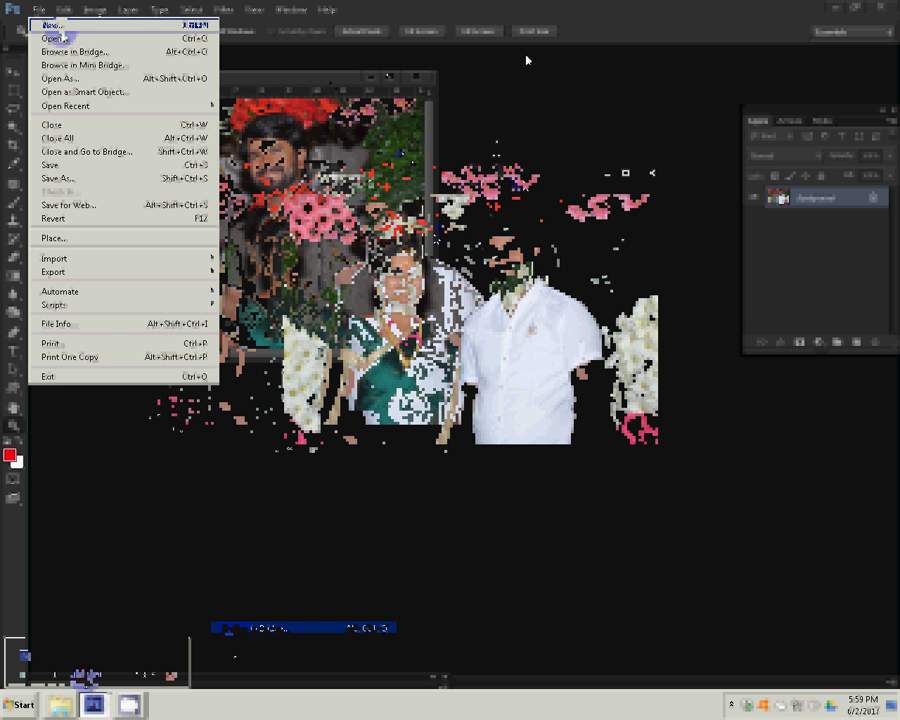
click(52, 25)
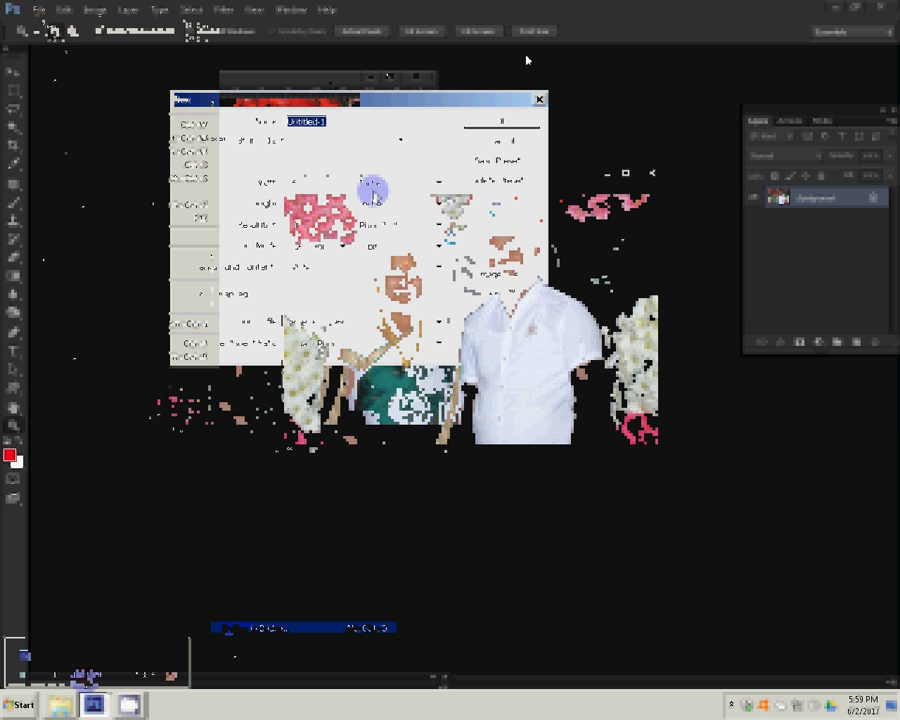
click(497, 124)
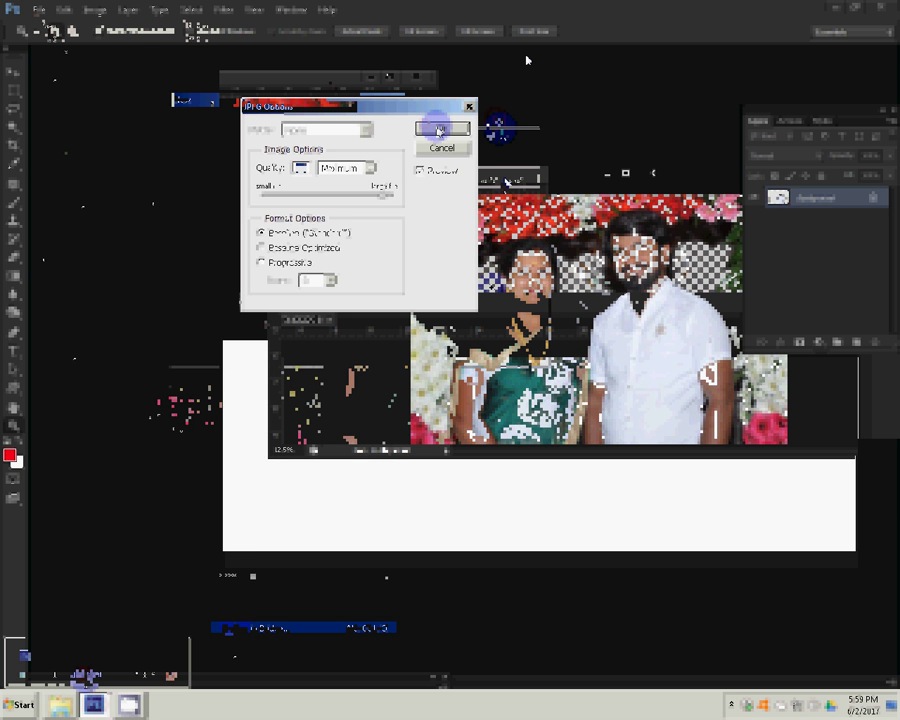
key(Return)
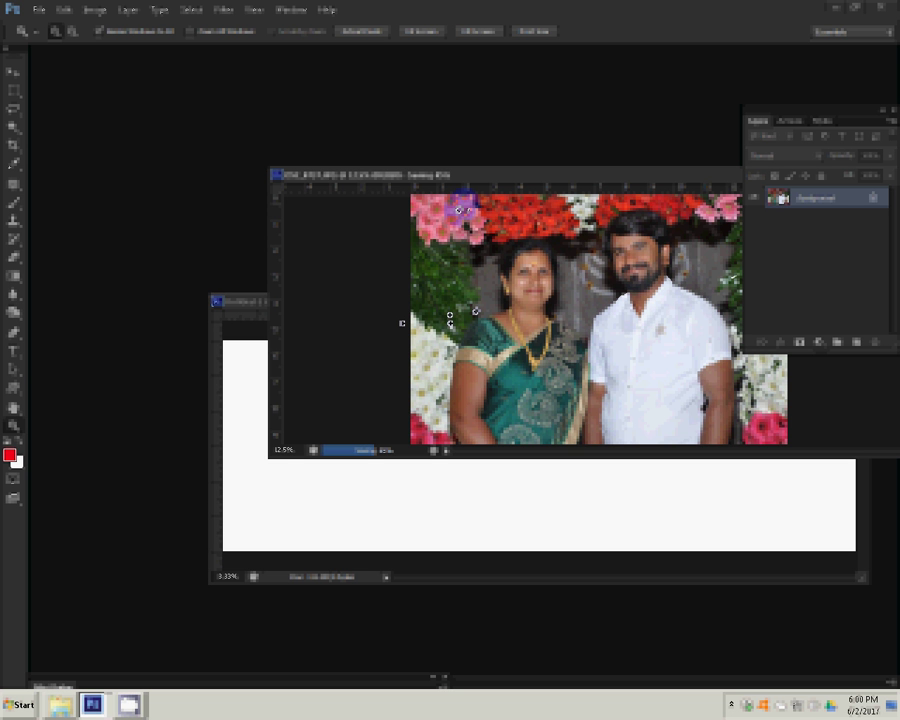
Drag the couple photo into the left side of the blank spread as Layer 1
drag(450, 318, 454, 525)
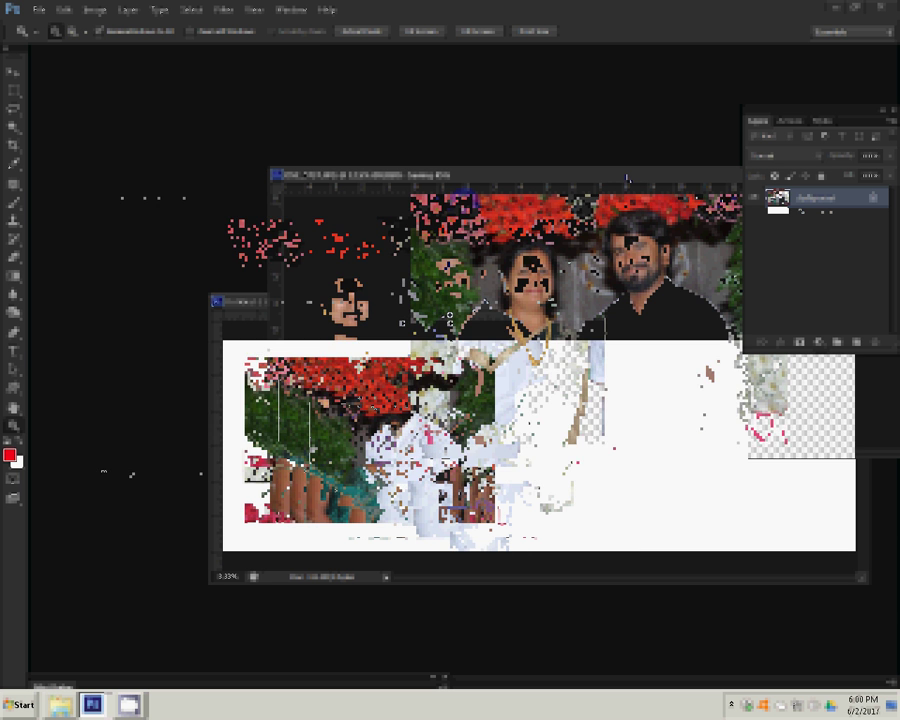
key(alt+Tab)
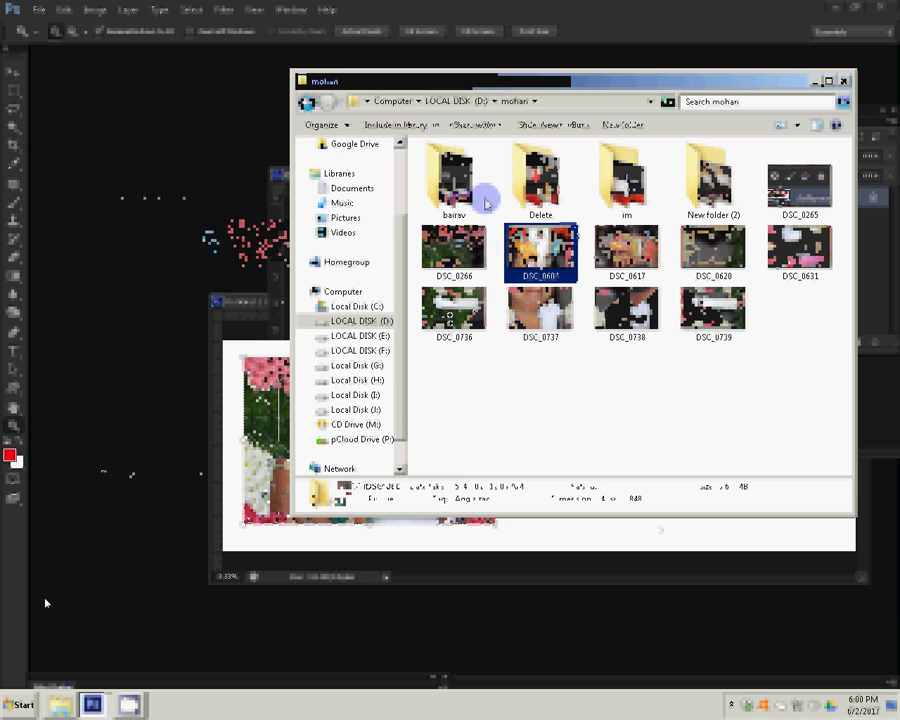
key(alt+Tab)
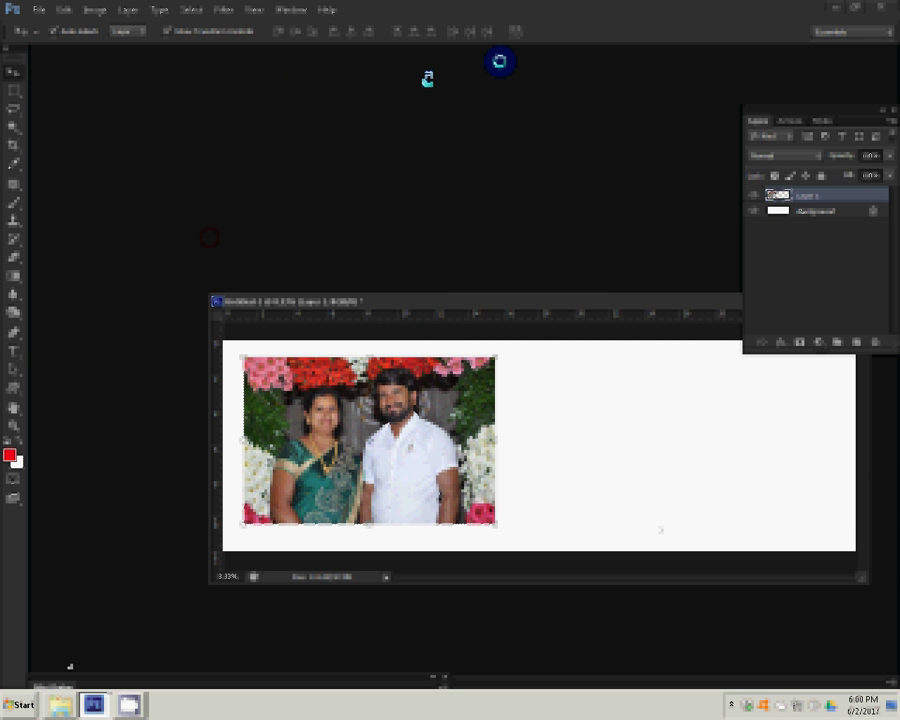
Commit the placed photo and resize the family photo to an 8-inch document width
key(Return)
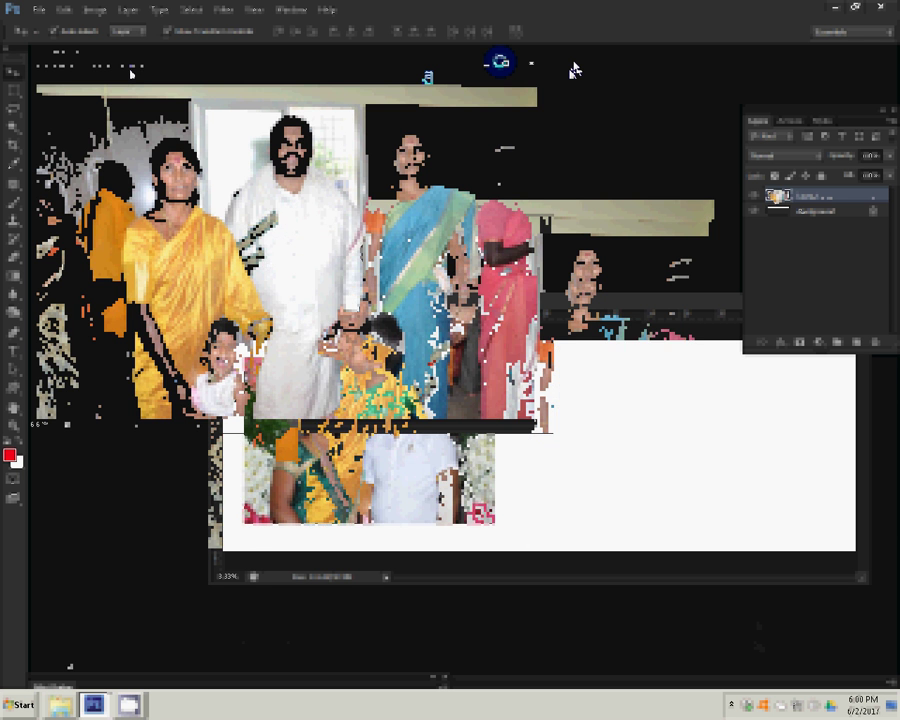
click(95, 10)
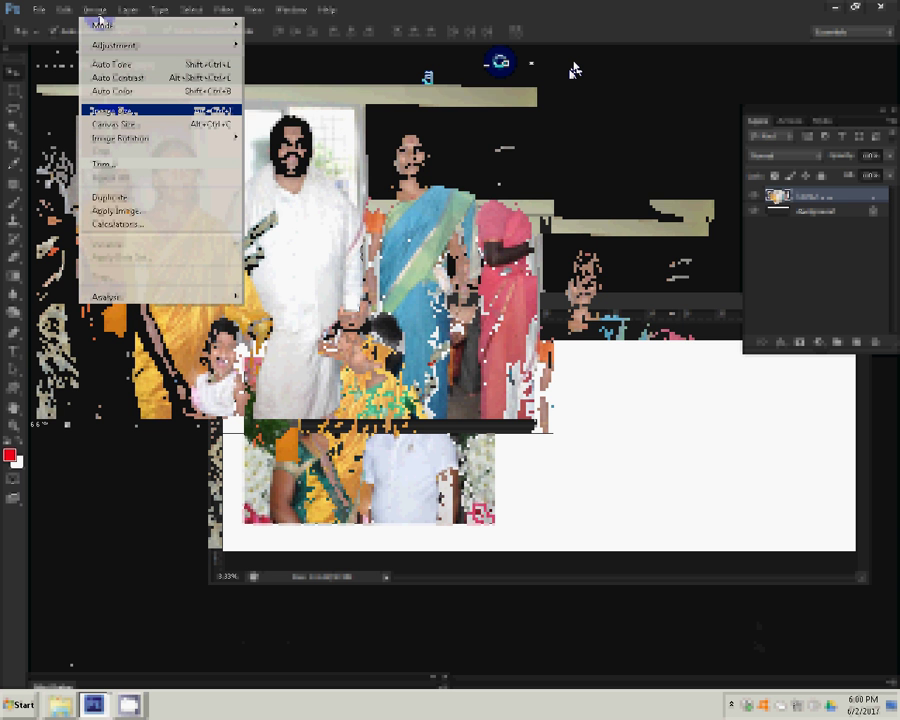
click(112, 110)
double_click(285, 205)
text(8)
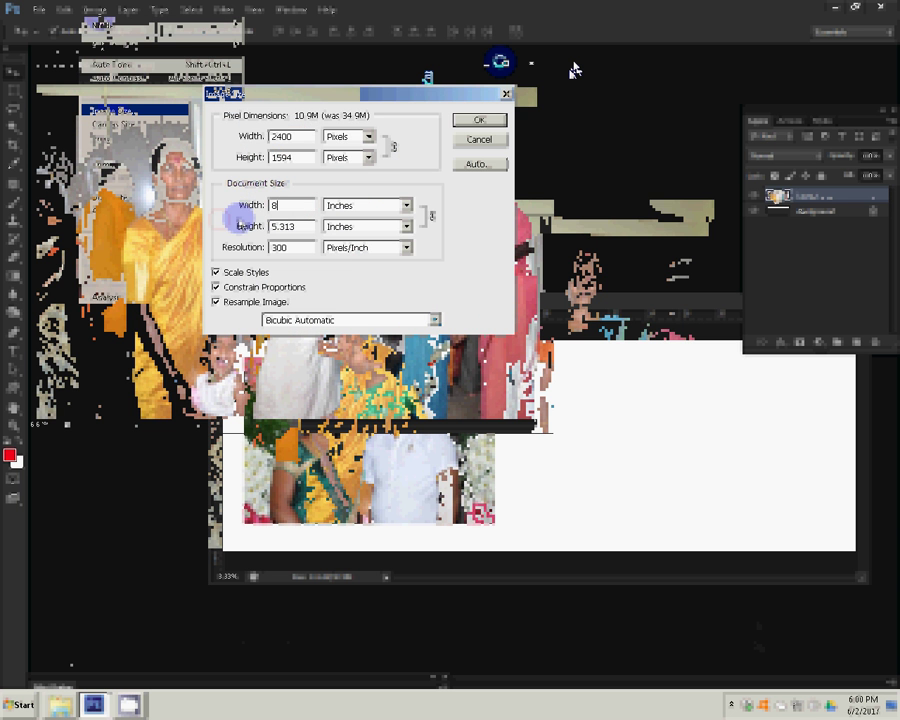
click(479, 120)
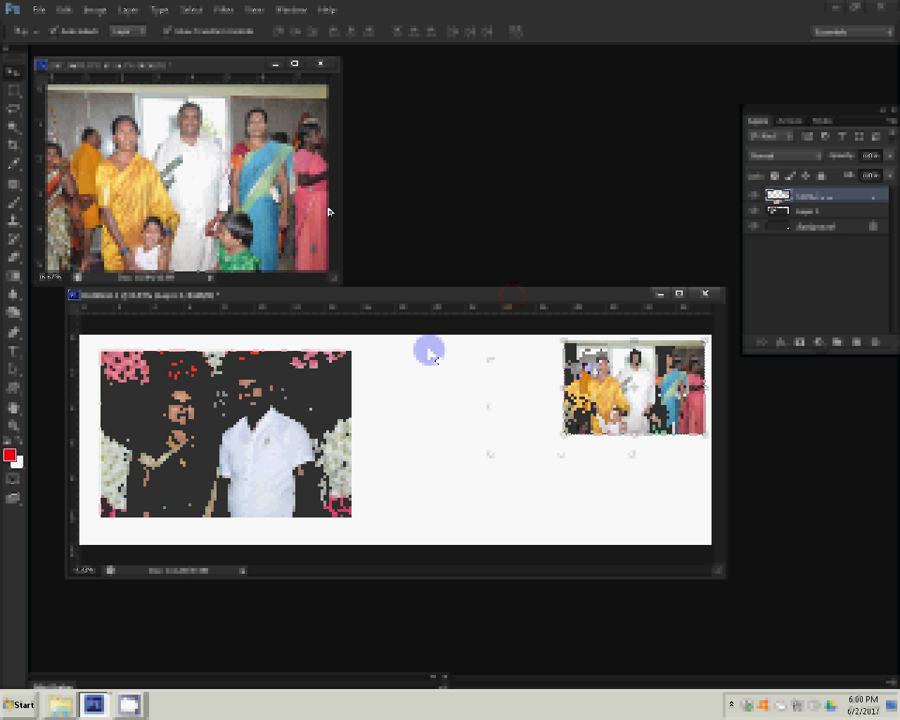
Close the resized family photo without saving changes
click(320, 63)
click(440, 262)
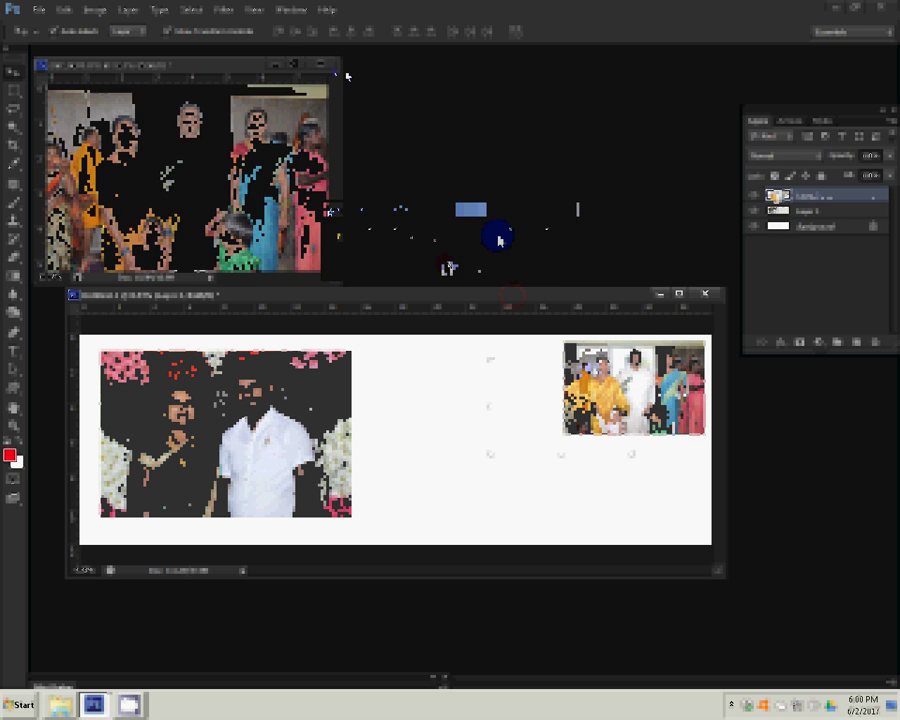
key(alt+Tab)
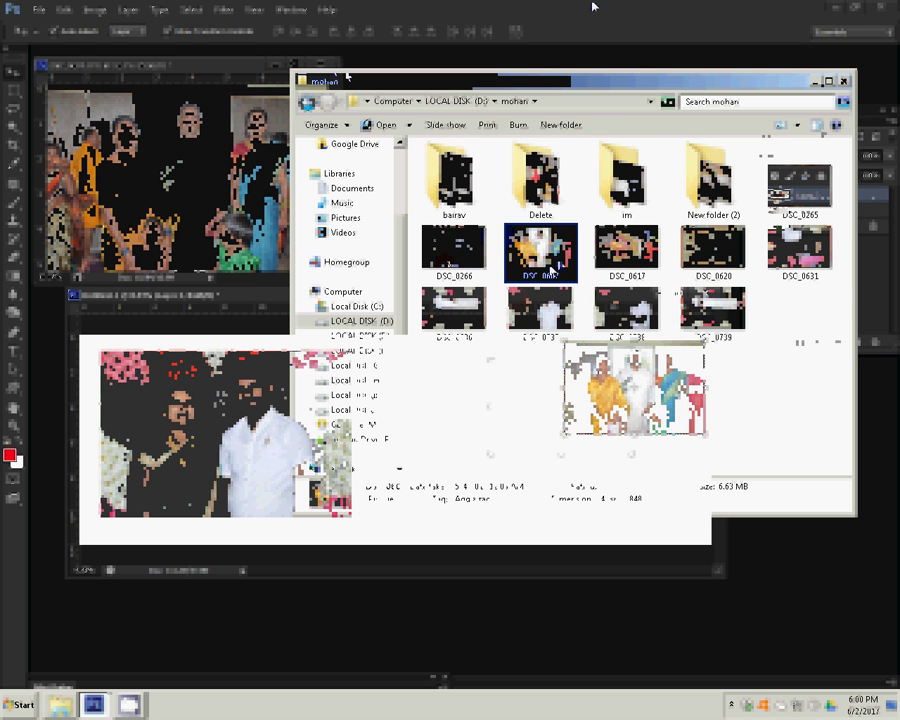
Move DSC_0602 out of the mohan folder and open DSC_0620 in Photoshop
drag(551, 270, 540, 180)
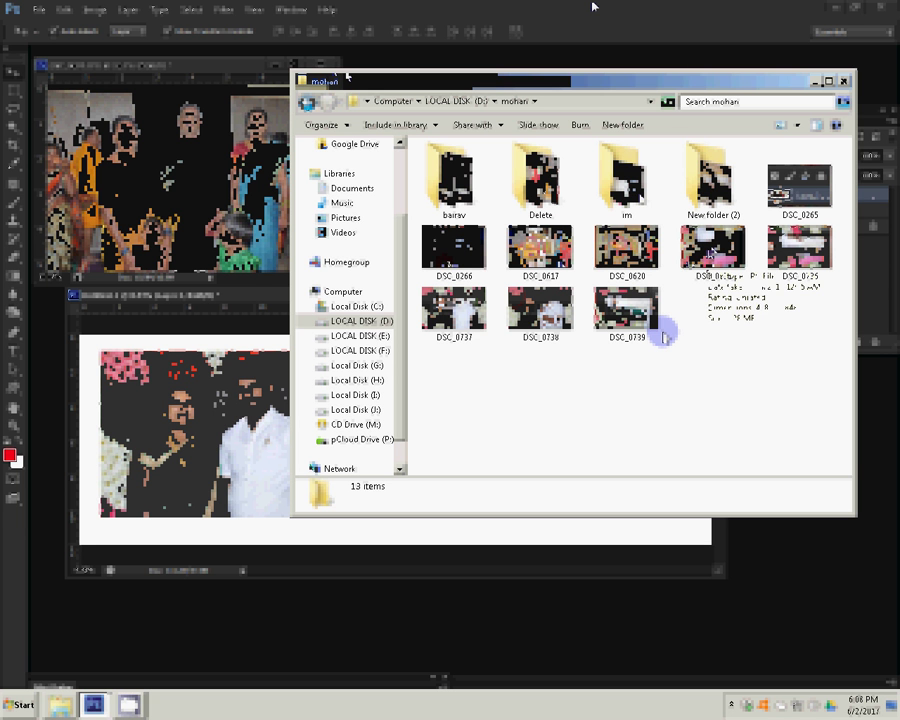
key(Up)
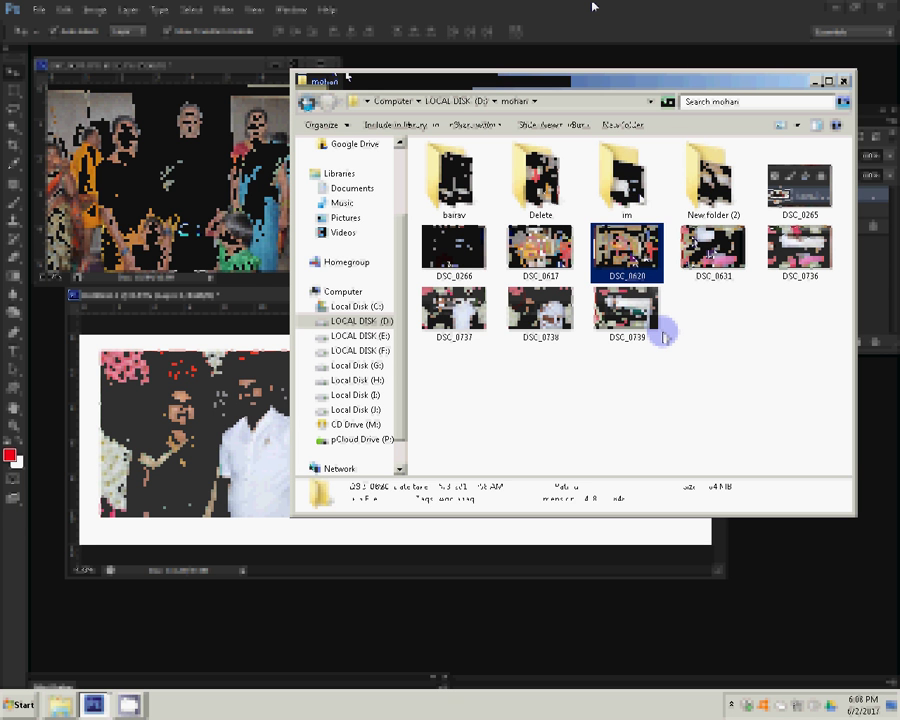
key(Return)
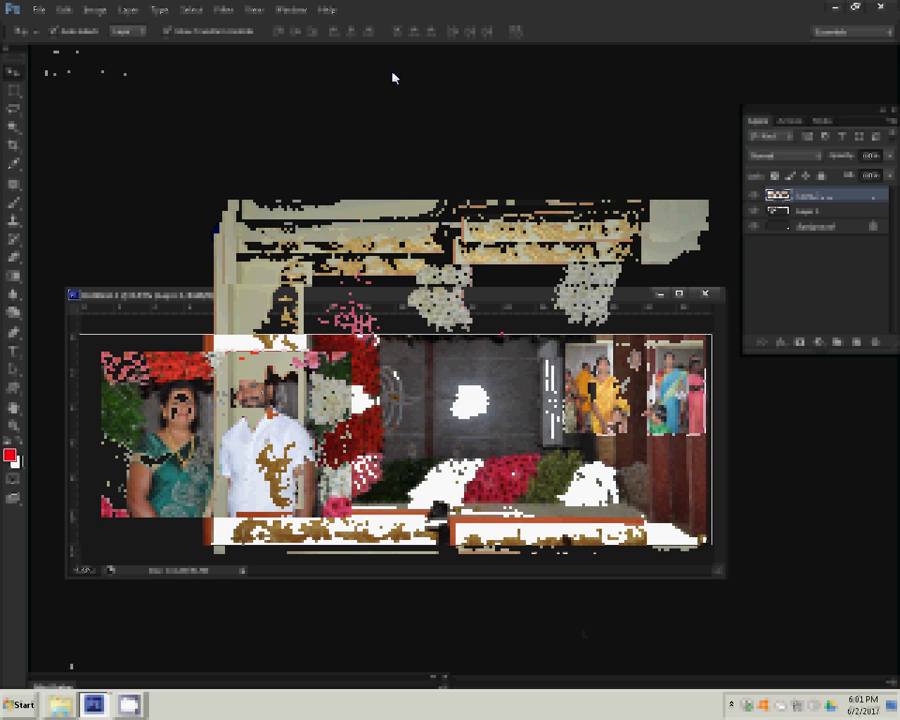
Review the photo's rotation options, then load a saved action set from the Actions panel
click(95, 9)
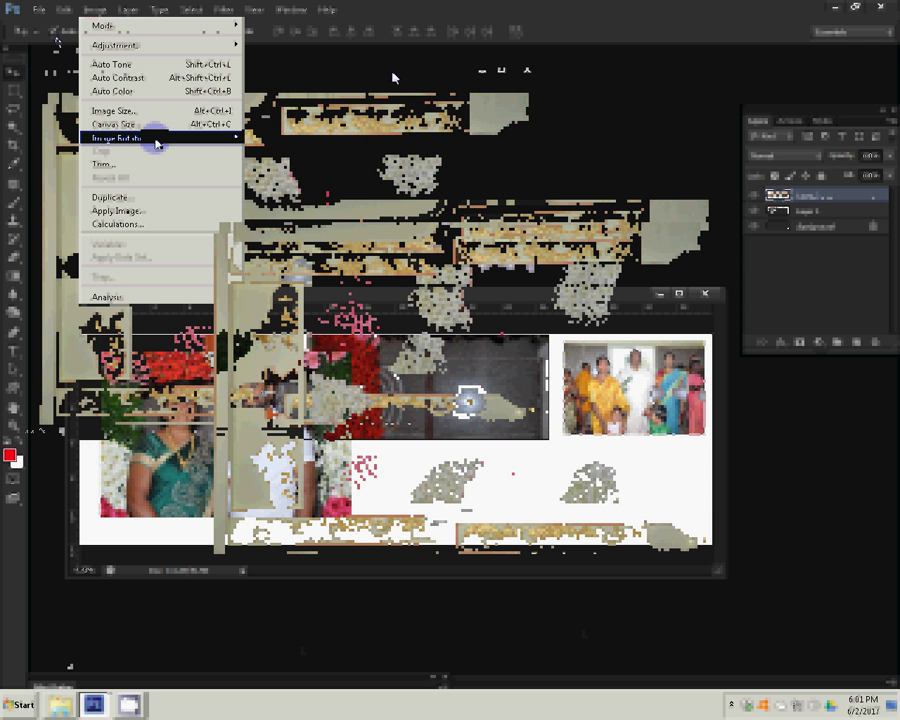
click(157, 138)
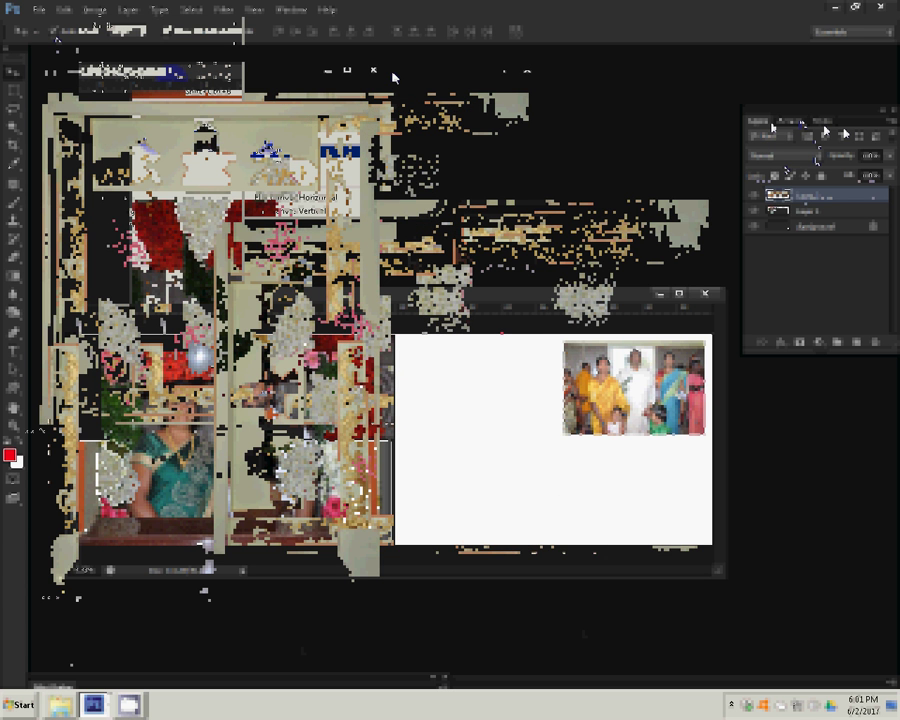
click(888, 123)
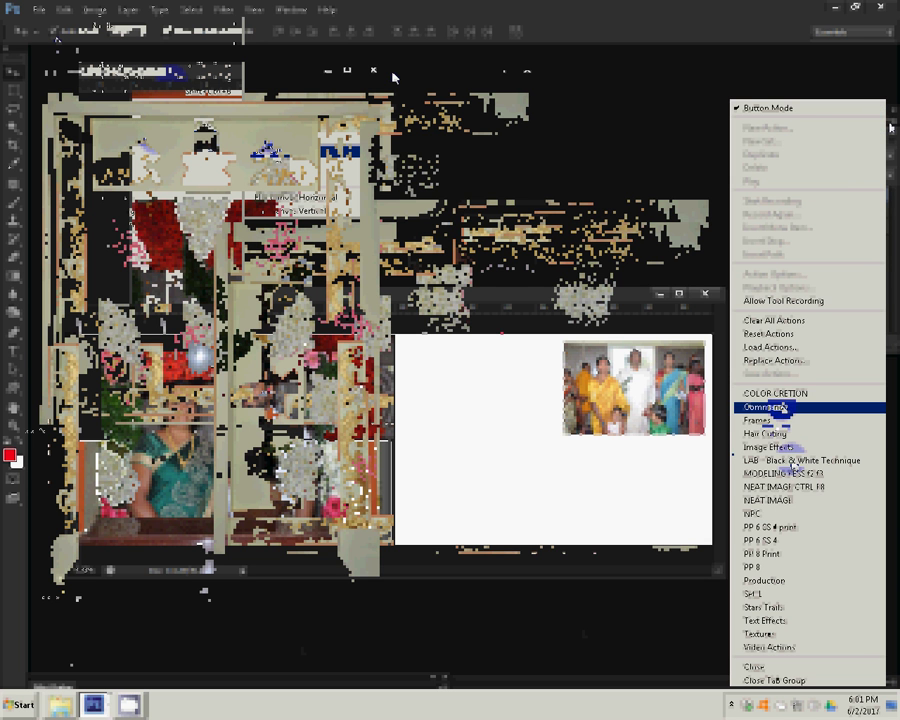
click(770, 434)
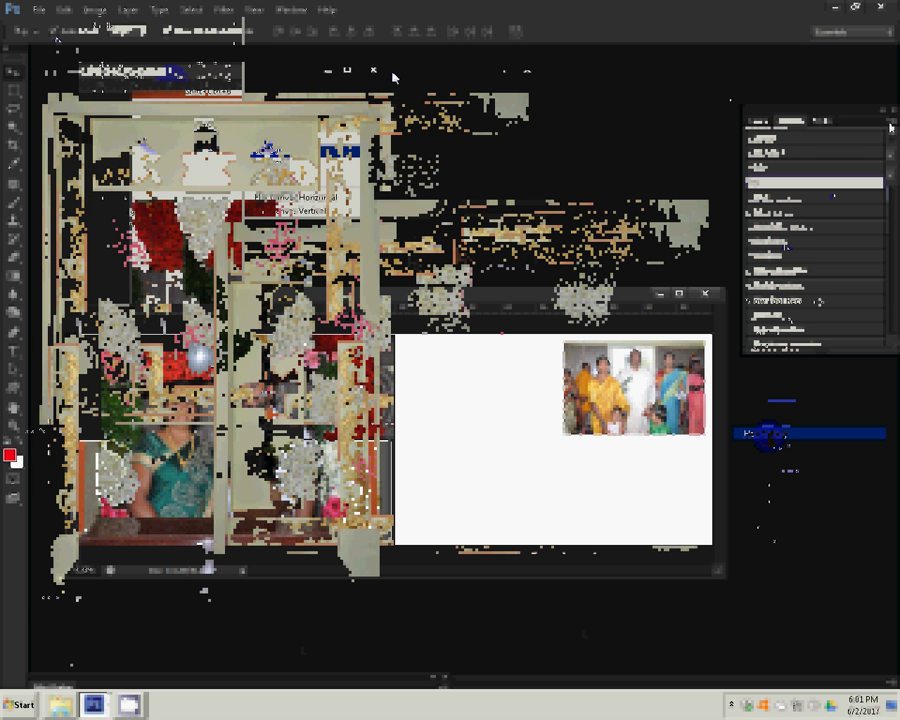
click(204, 290)
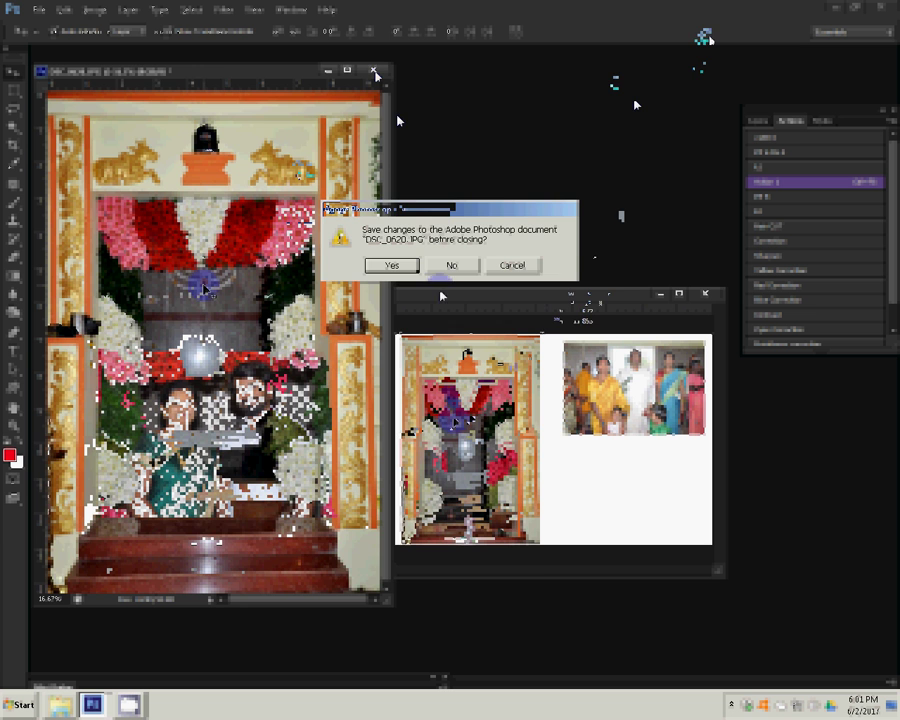
Close the original DSC_0620 window without saving and switch to the photo folder
click(445, 266)
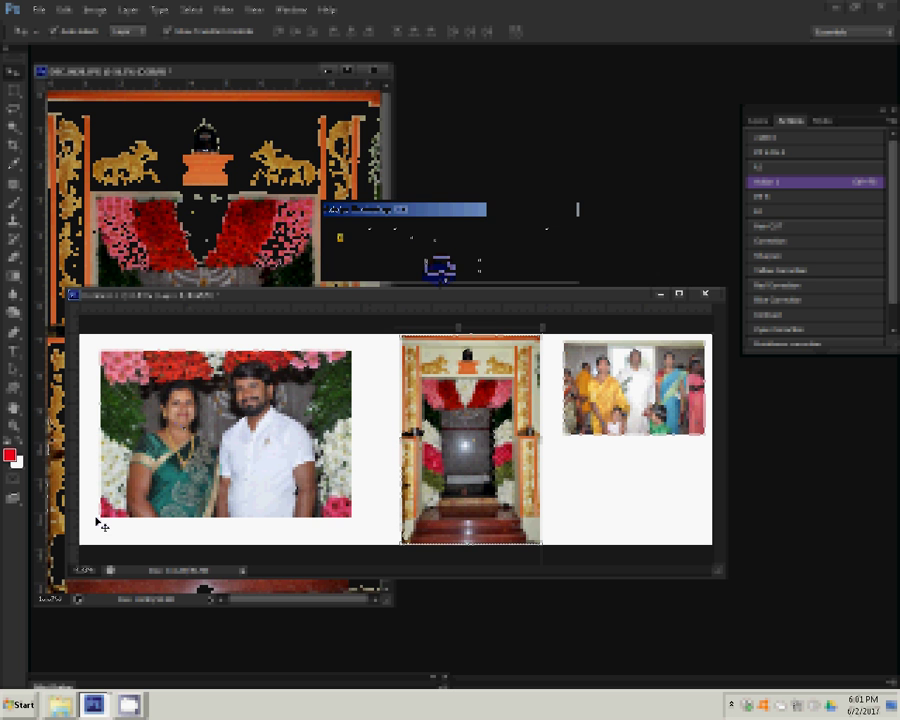
key(alt+Tab)
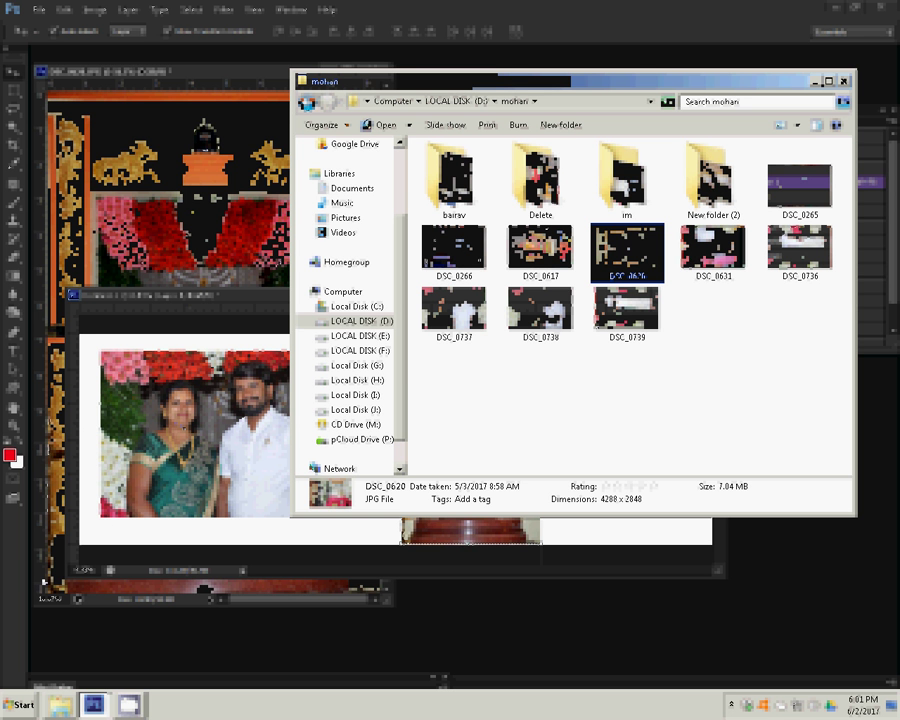
Move DSC_0620 into the Delete folder and select DSC_0617 to open next
mouse_move(627, 252)
mouse_down()
mouse_move(540, 185)
mouse_move(538, 218)
mouse_up()
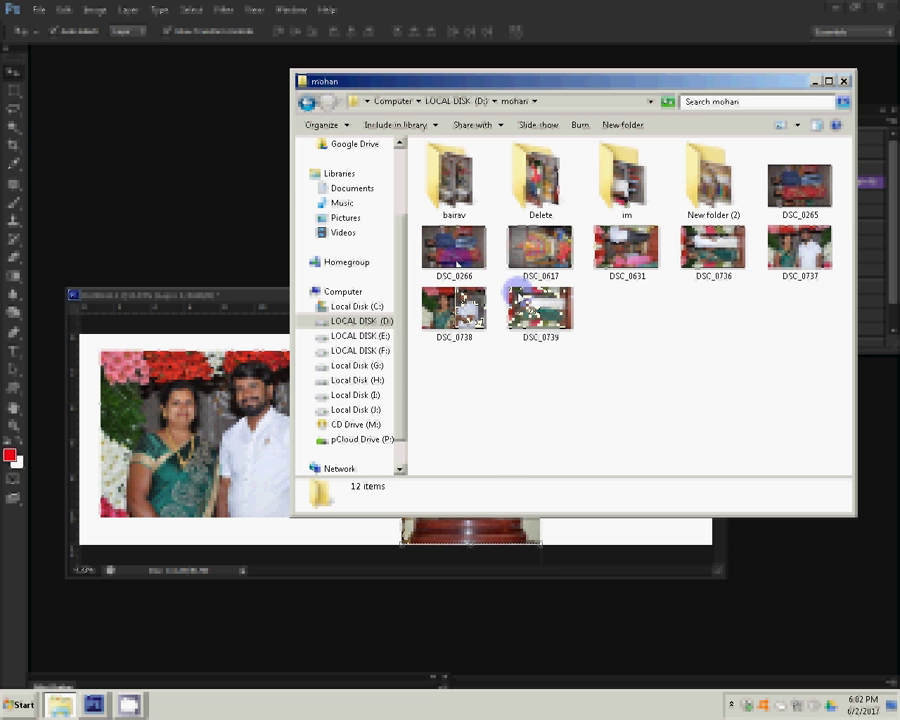
click(520, 262)
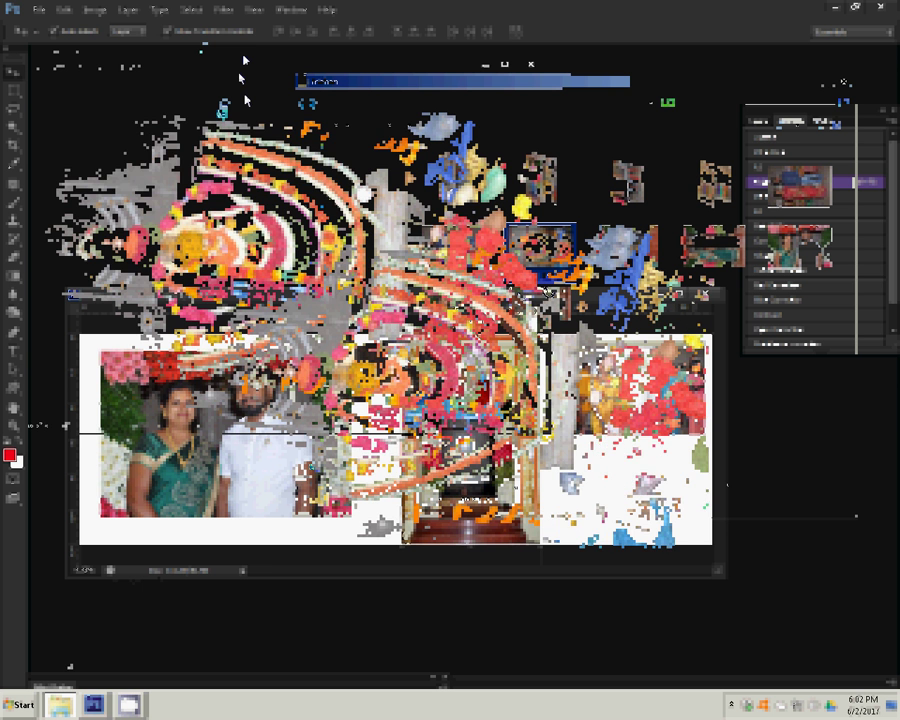
Bring up Levels for DSC_0617, still at default input levels 0, 1.00, 255
click(95, 9)
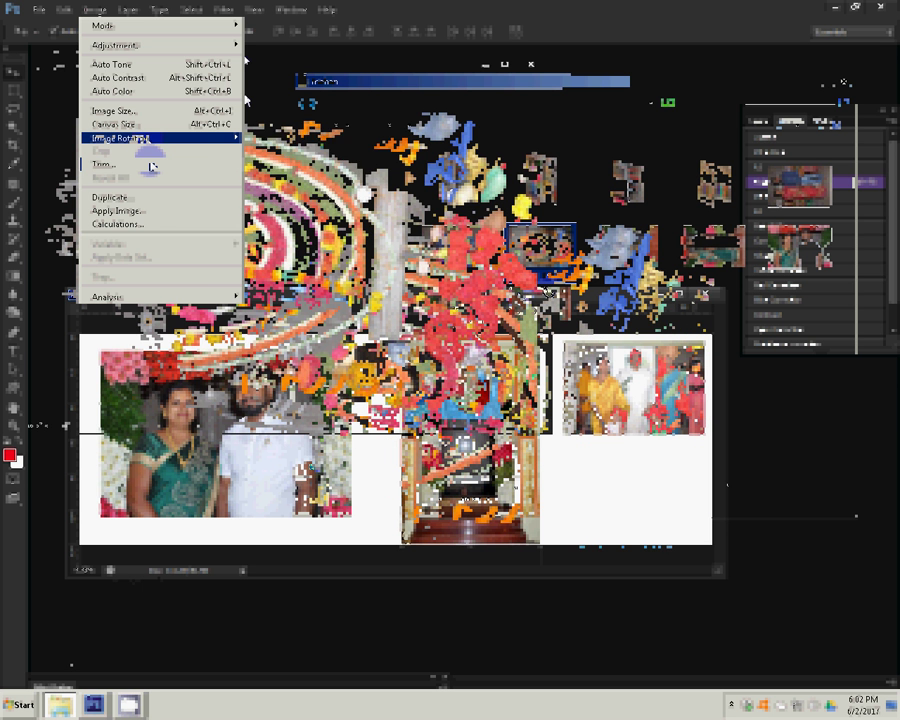
click(268, 162)
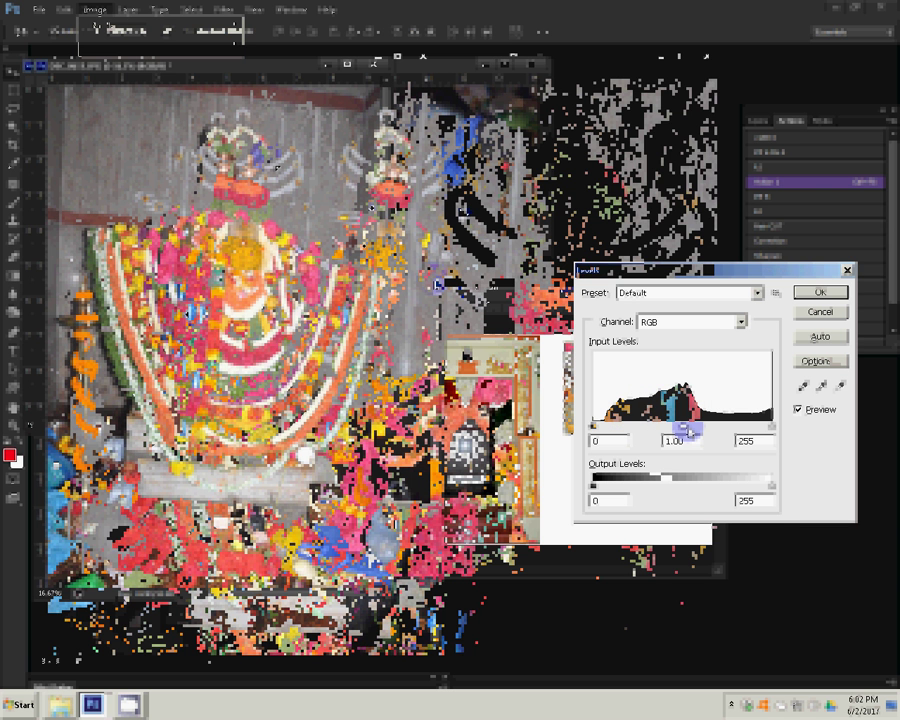
Set the Levels midtone input to 0.82 and apply it to the deity photo
drag(682, 428, 690, 432)
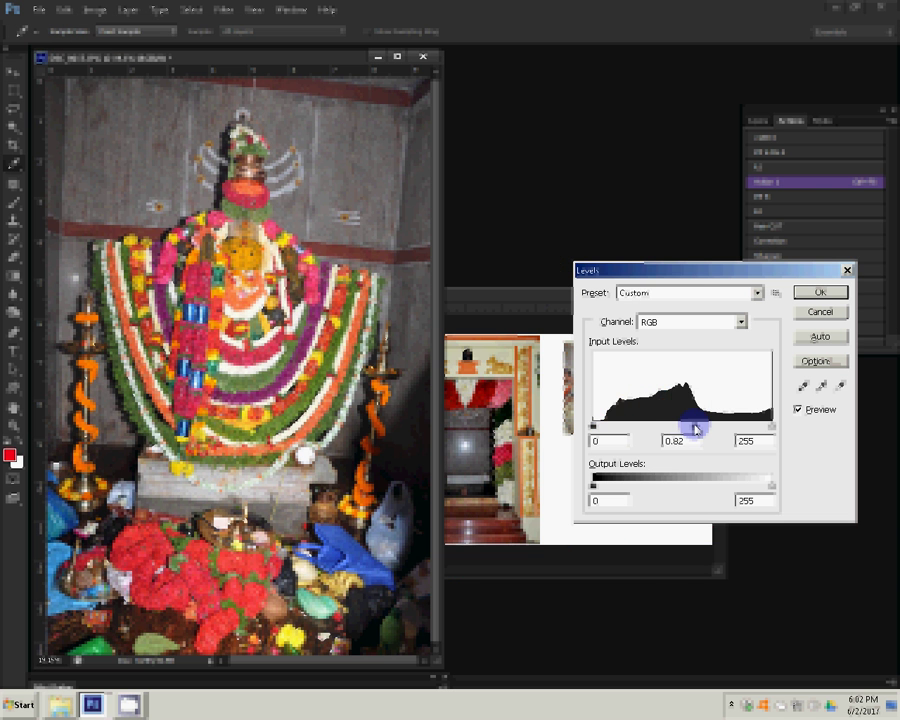
click(836, 294)
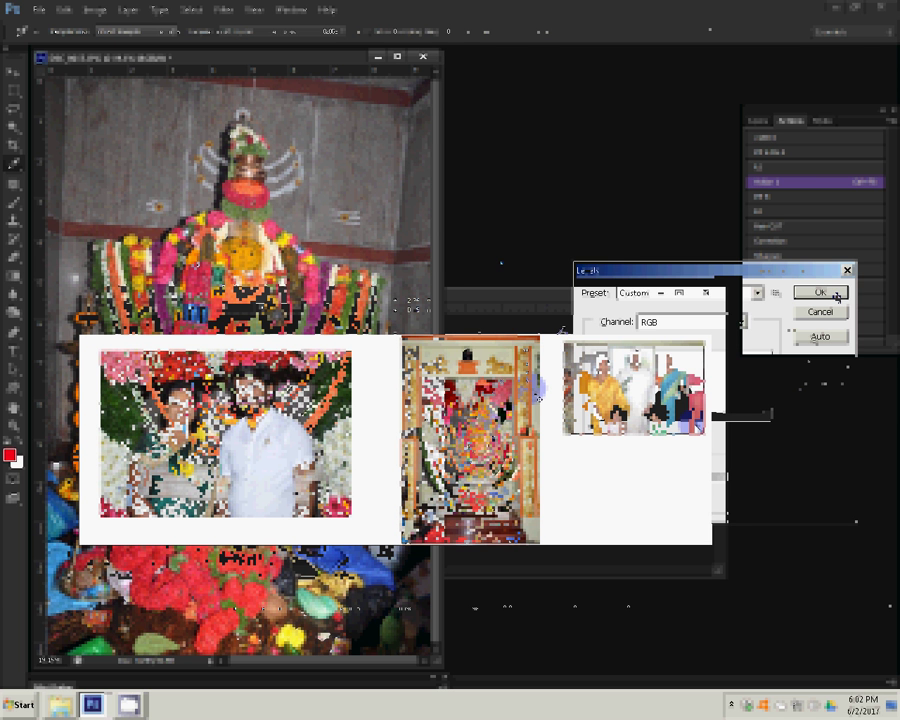
click(836, 294)
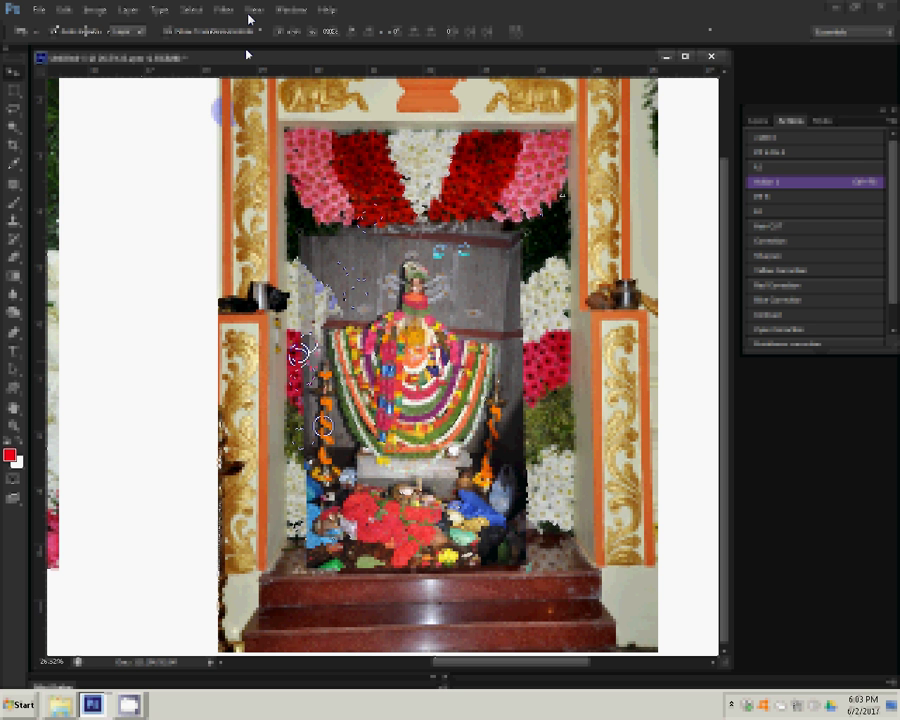
Erase the stray pixels beside the deity and the leftover patch on the lower-left altar
key(e)
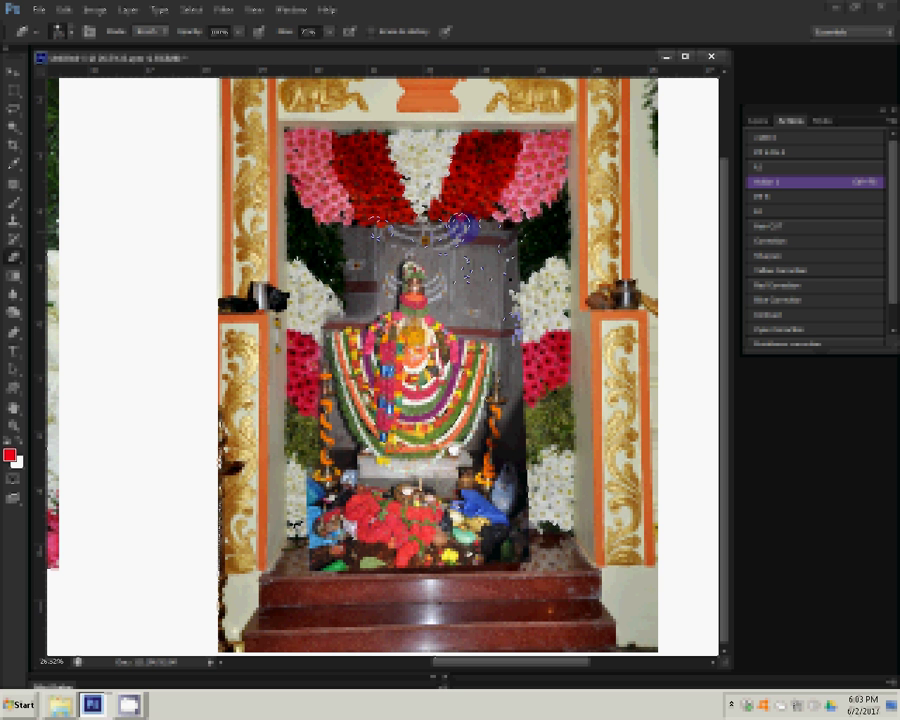
drag(515, 288, 525, 504)
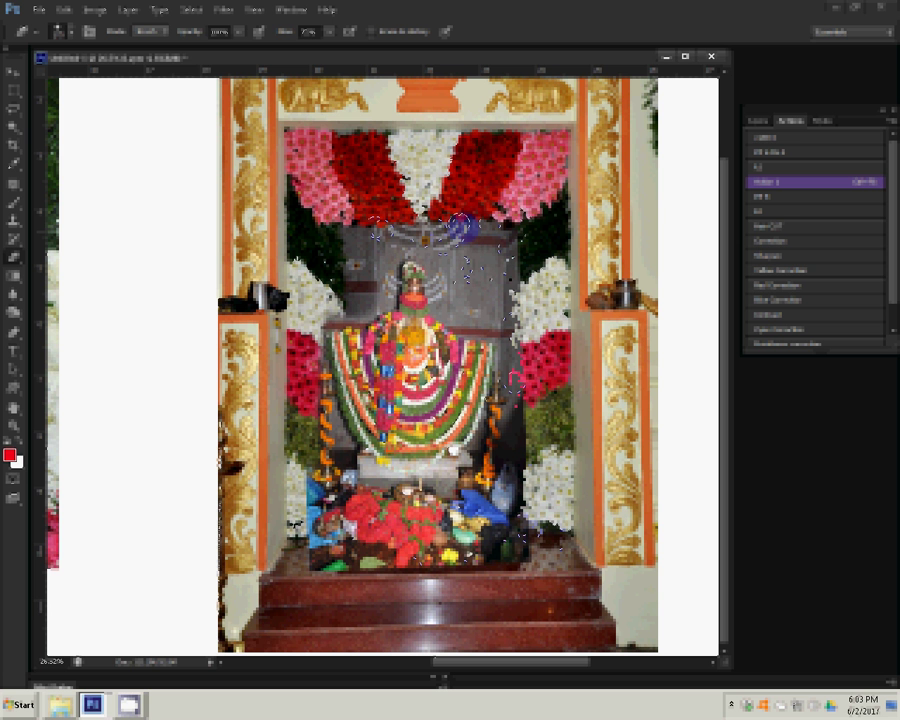
drag(311, 475, 311, 490)
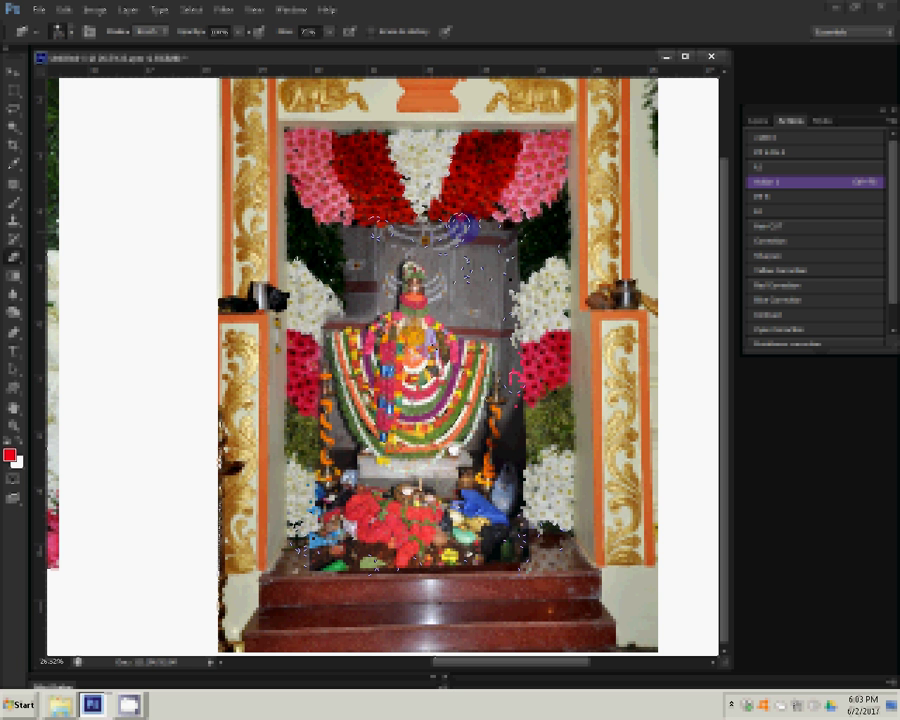
Rotate the deity photo about -2.06° and reposition it within the doorway
key(ctrl+t)
drag(571, 217, 565, 212)
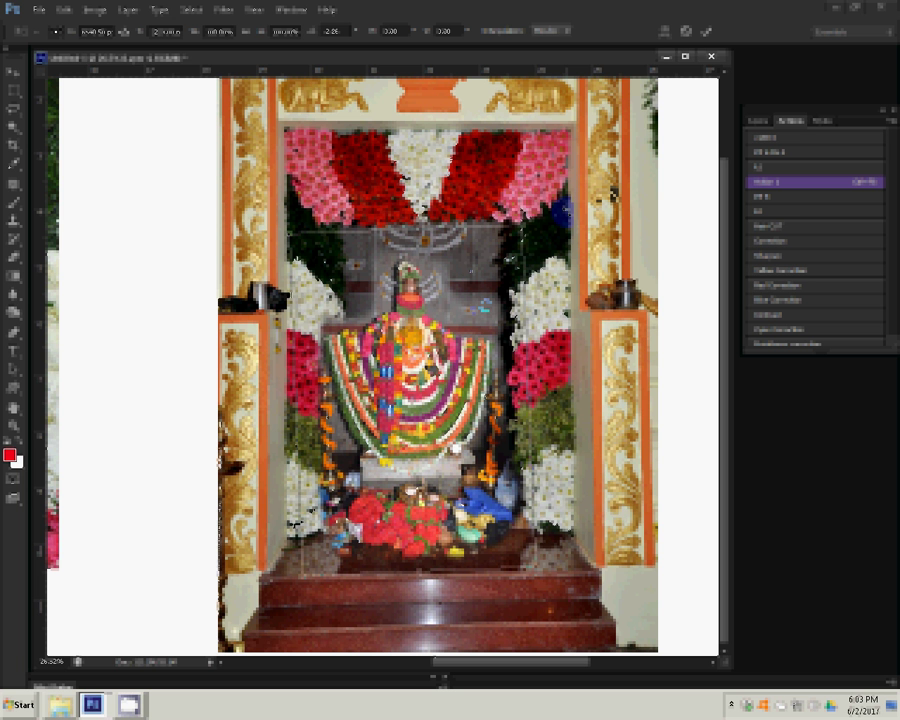
drag(410, 300, 398, 318)
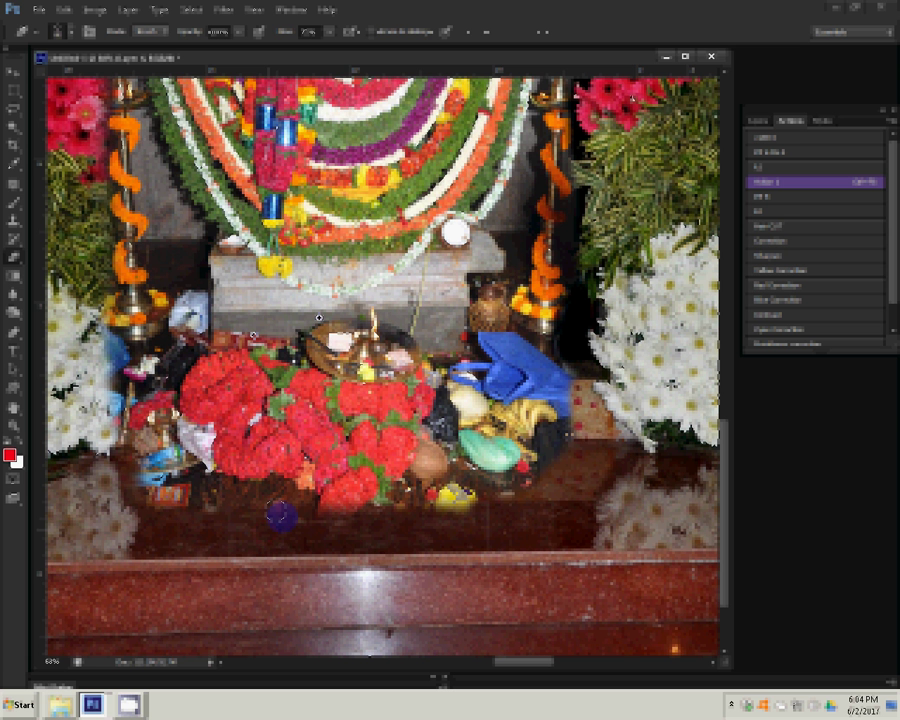
Dismiss the canvas zoom menu and return to the mohan photo folder in Explorer
right_click(253, 336)
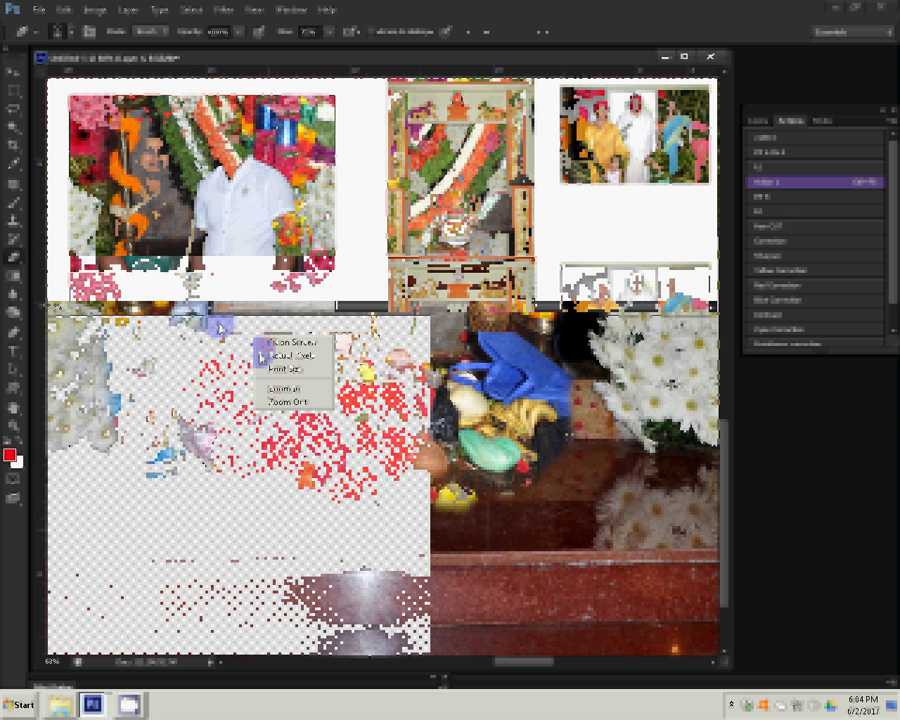
key(Escape)
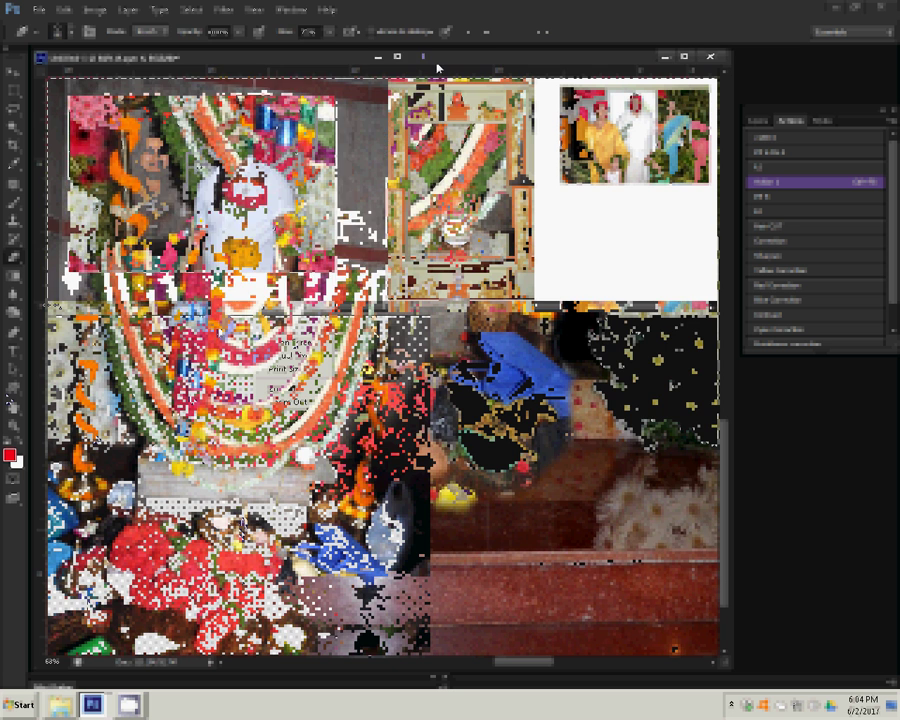
click(424, 58)
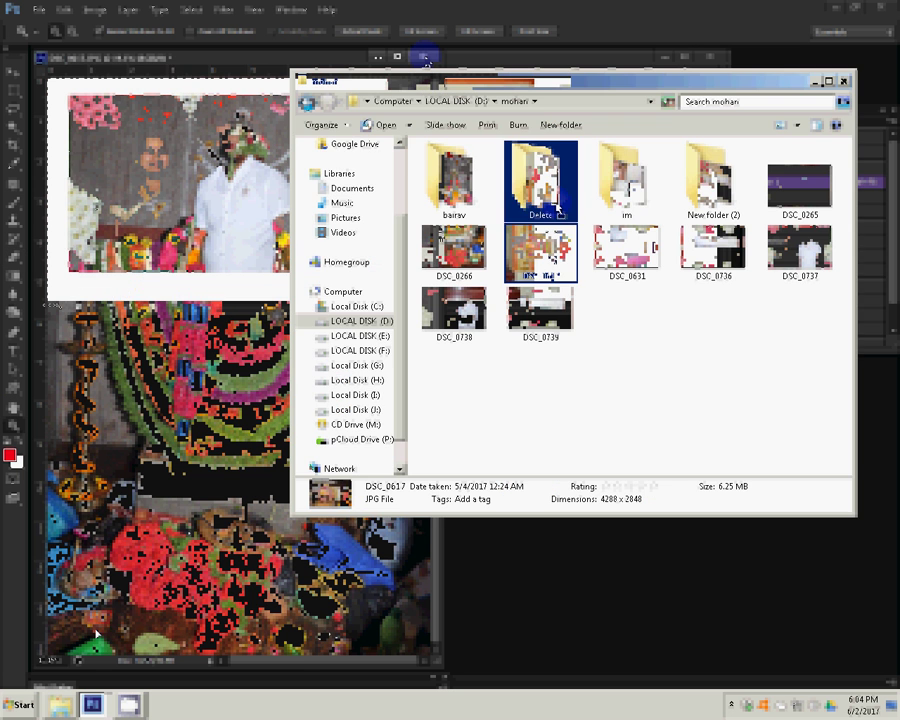
Move DSC_0617 into the Delete folder and drag DSC_0738 into Photoshop
drag(548, 258, 540, 180)
click(580, 318)
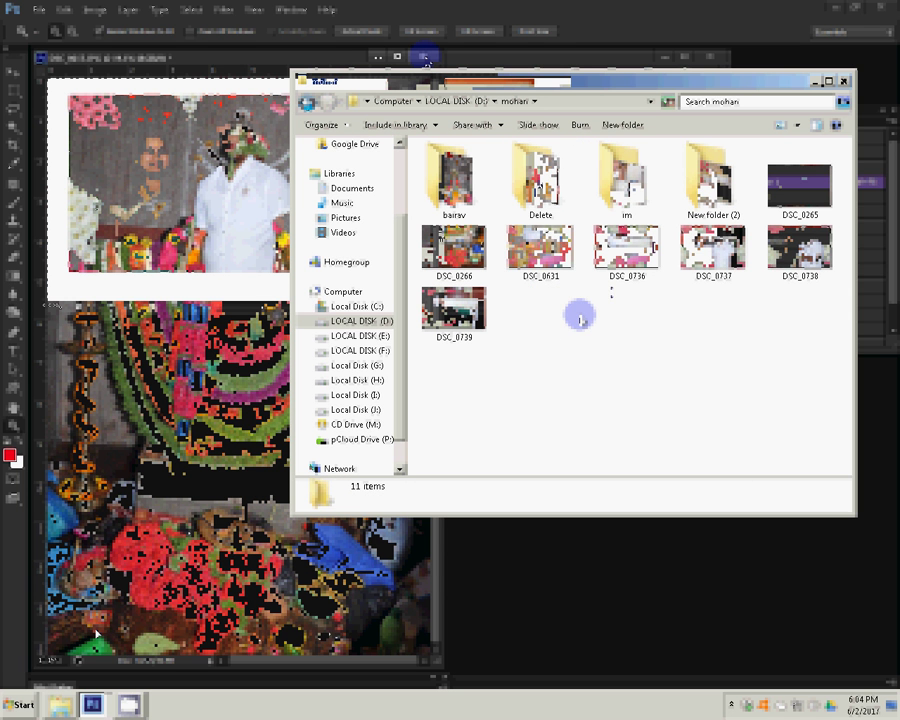
click(797, 258)
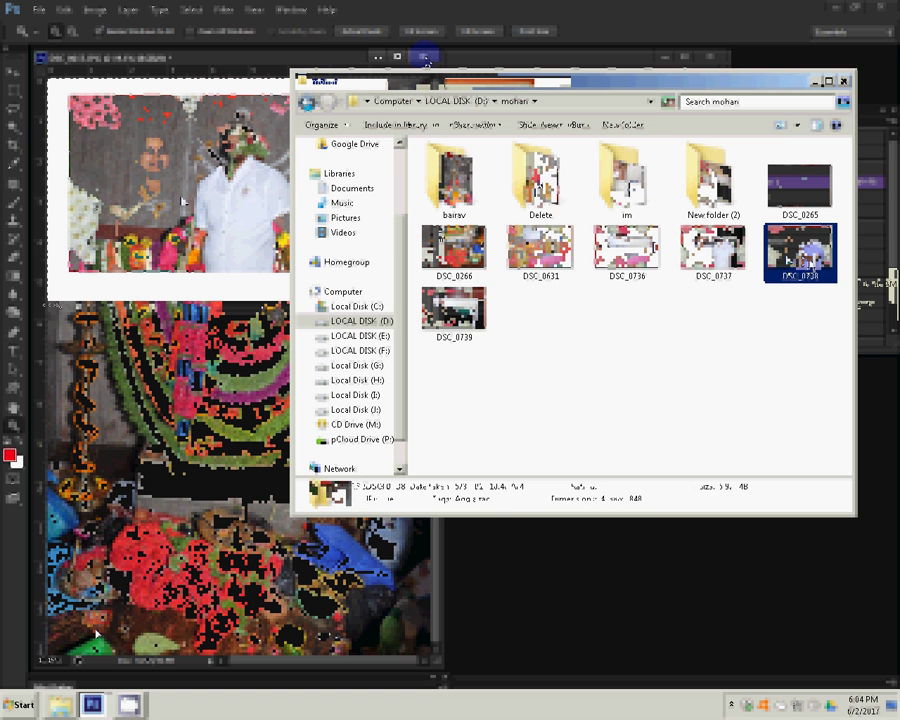
drag(810, 268, 181, 203)
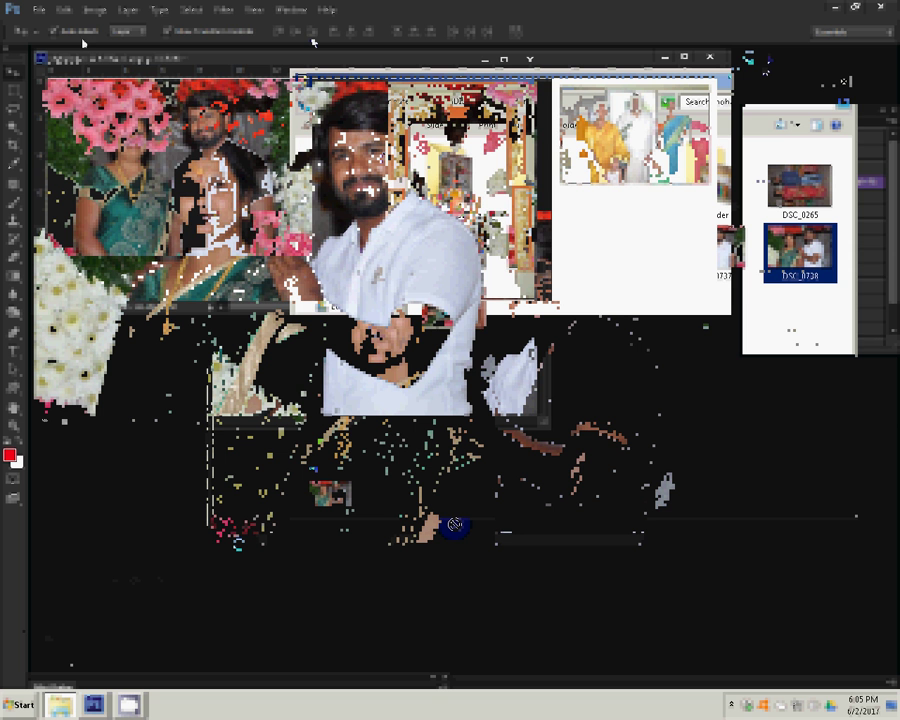
Resize DSC_0738 in Image Size, entering 568 as the new dimension
click(95, 9)
click(100, 116)
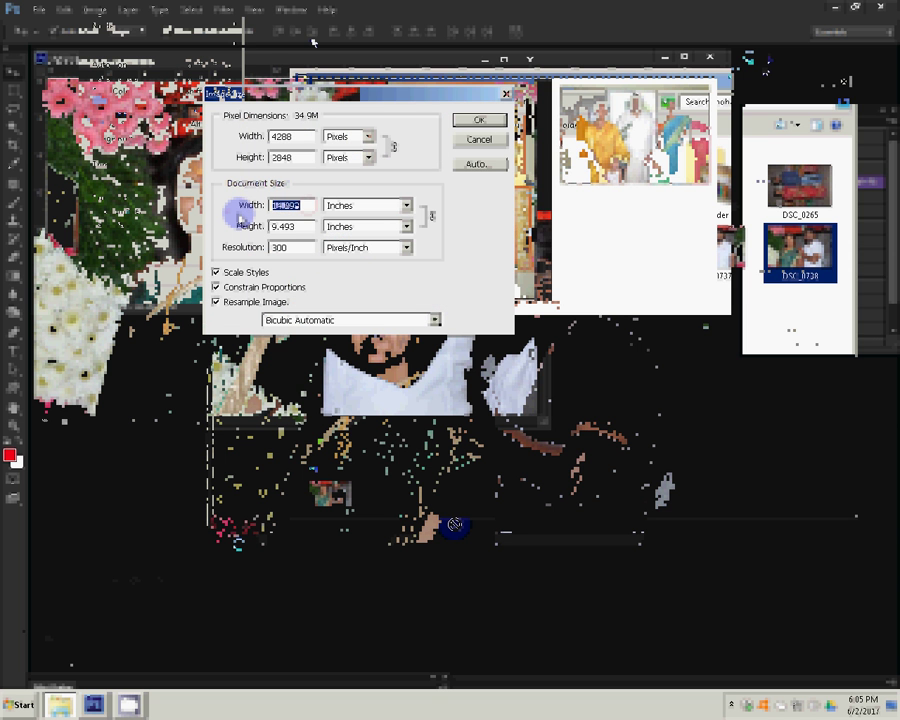
text(5)
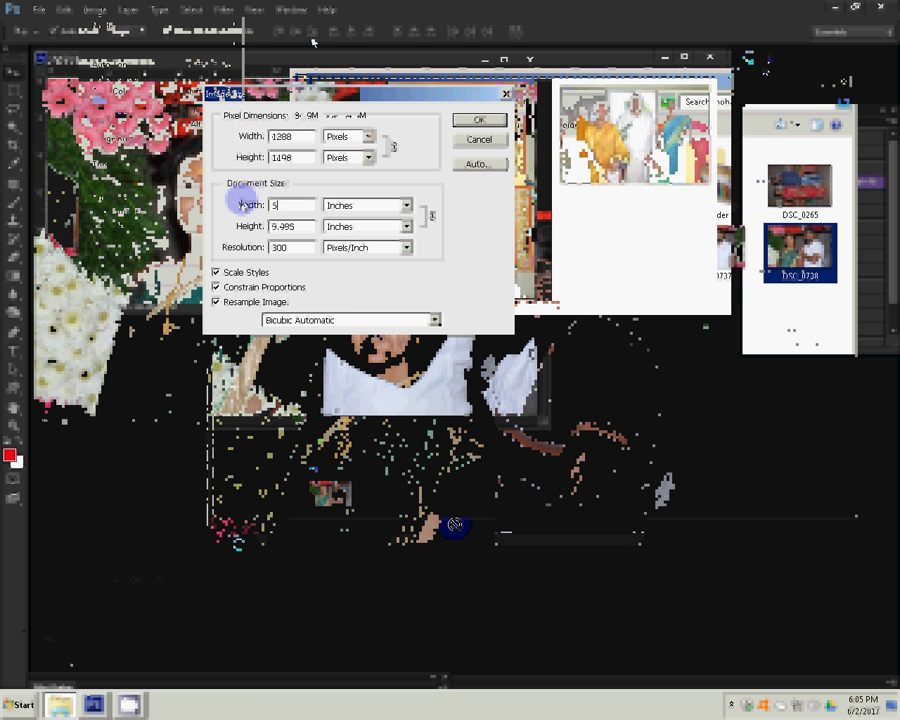
text(6)
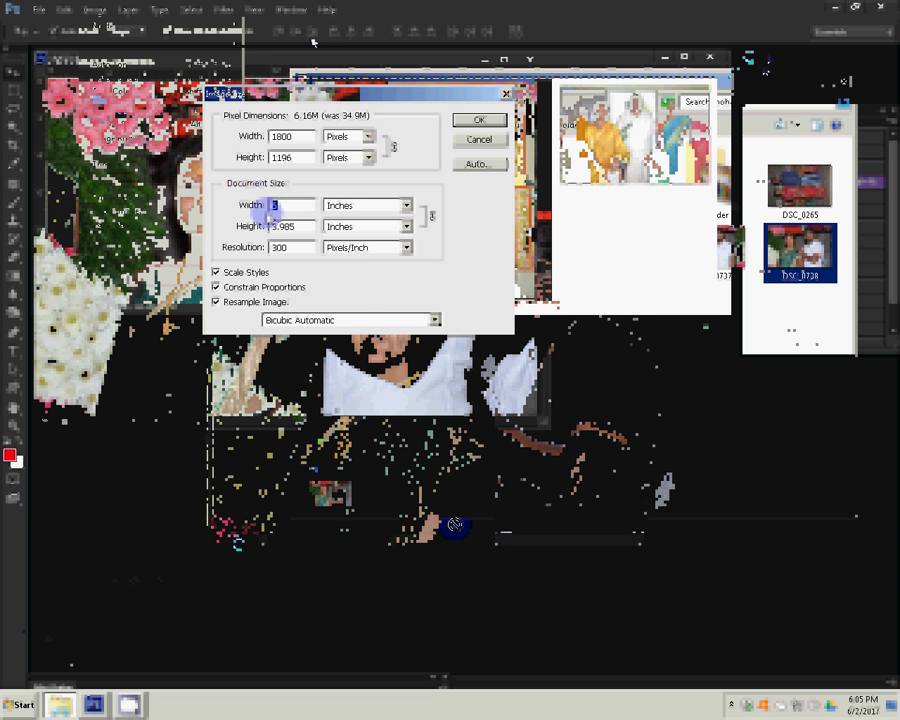
text(8)
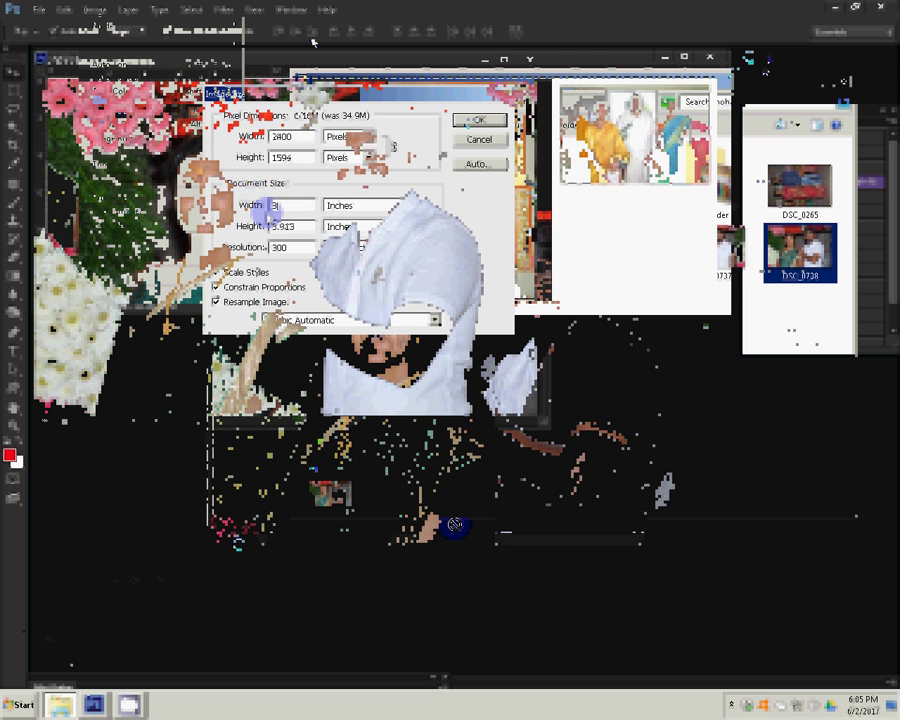
key(Return)
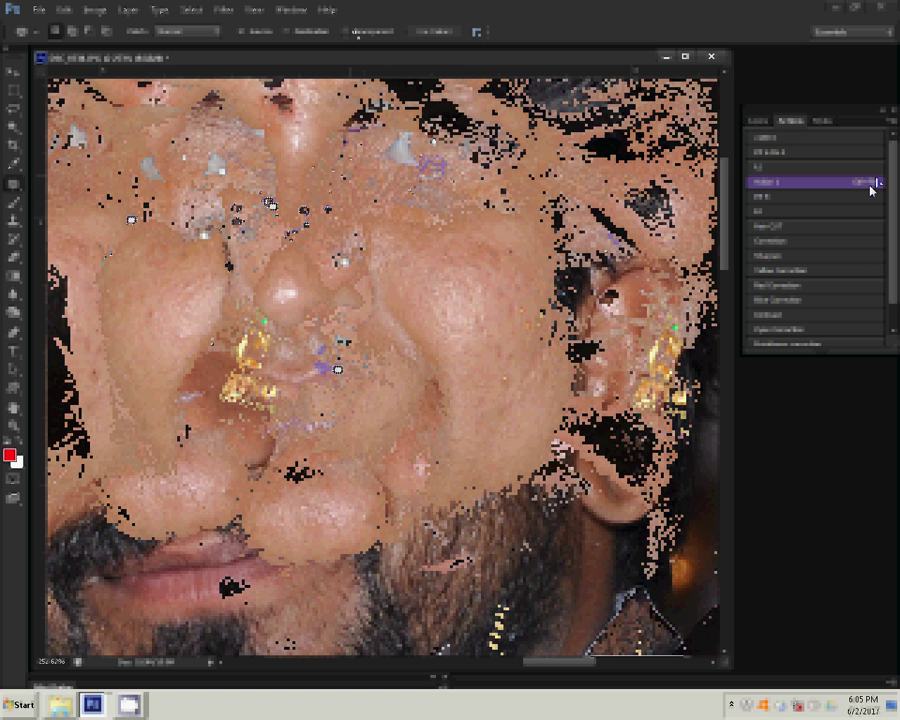
Play the Contrast action on the couple photo
double_click(770, 315)
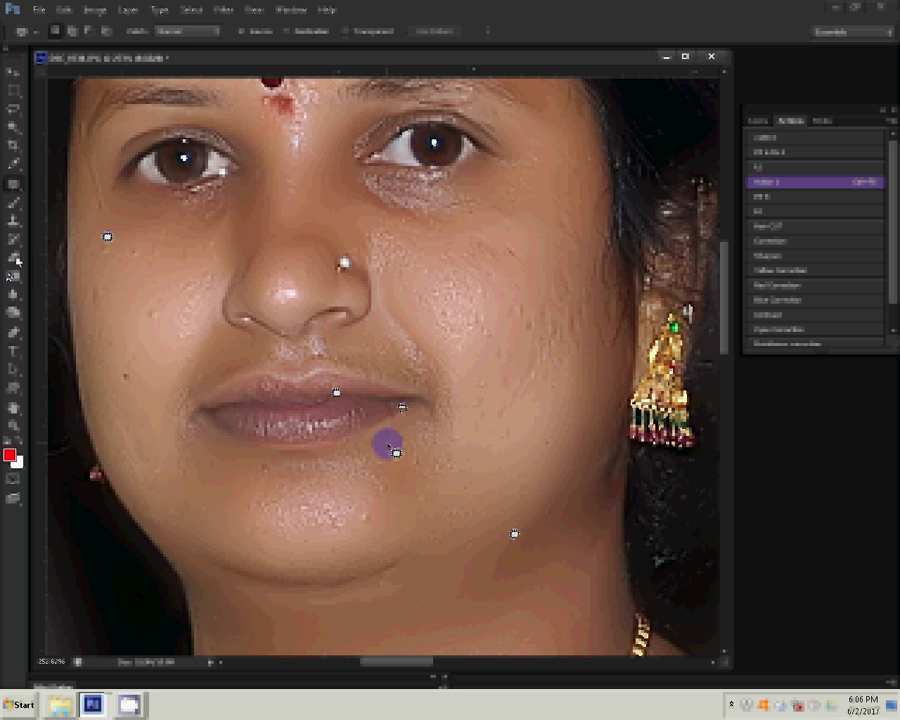
Try smoothing the man's left cheek with a retouching tool at 77, then undo it
click(18, 259)
text(7)
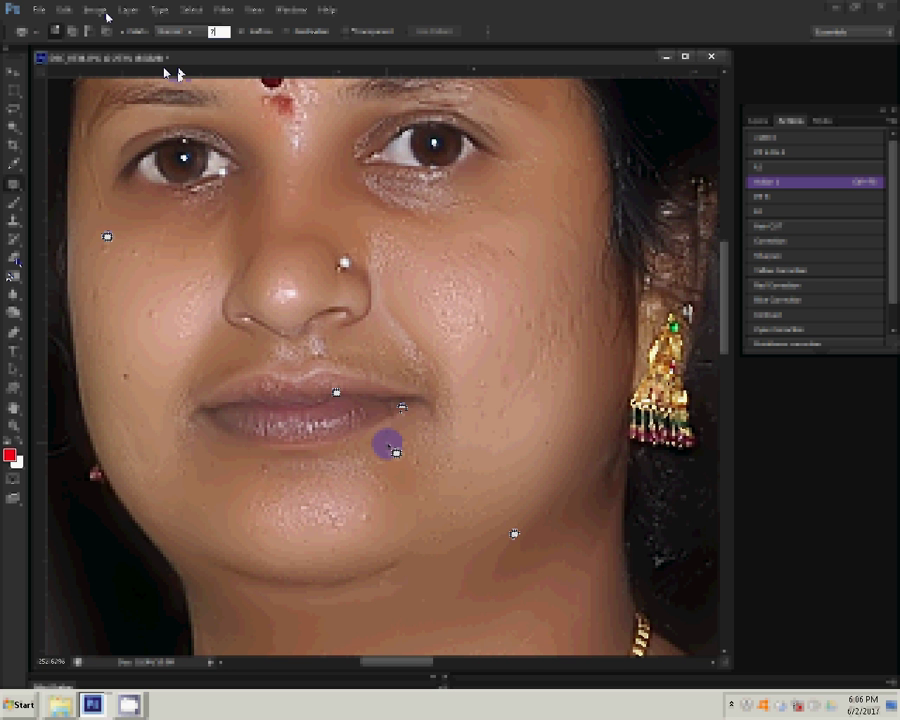
text(7)
drag(95, 168, 90, 285)
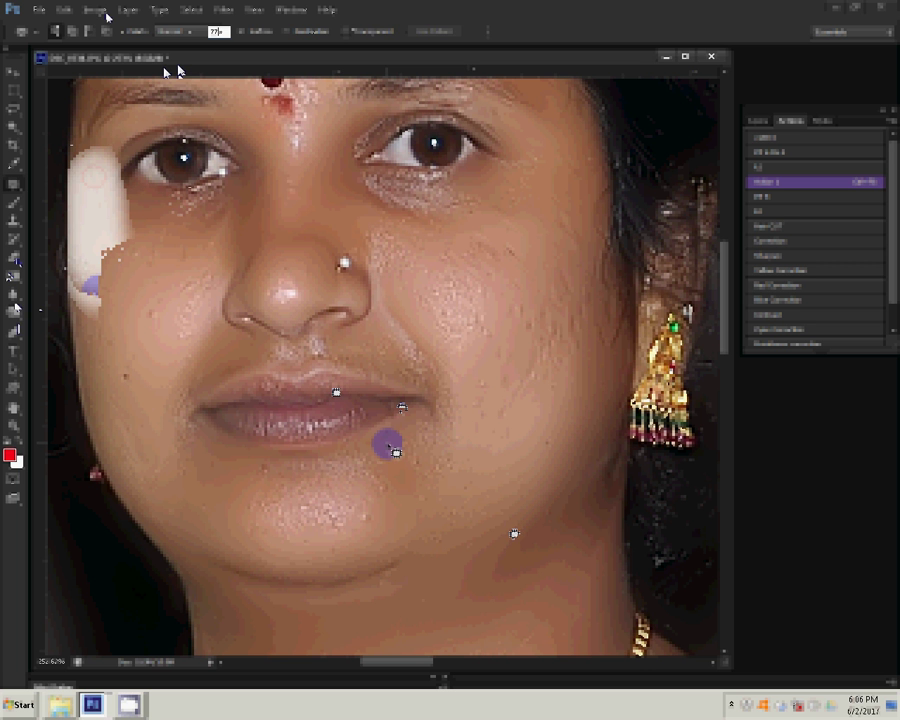
key(ctrl+z)
Switch to the Blur tool to soften skin, then view the photo at actual size
key(r)
click(277, 30)
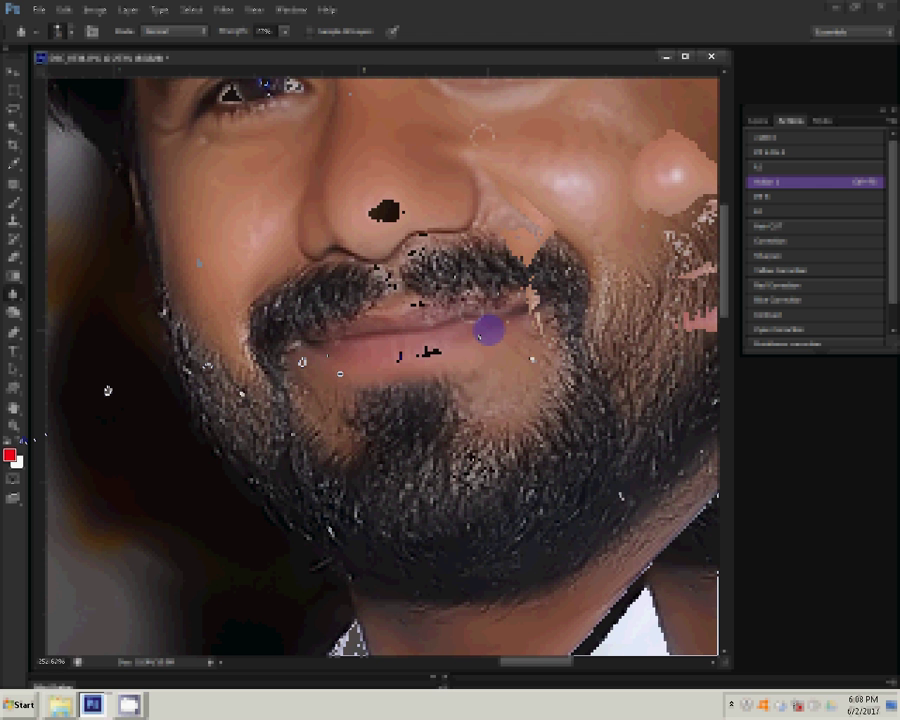
key(ctrl+1)
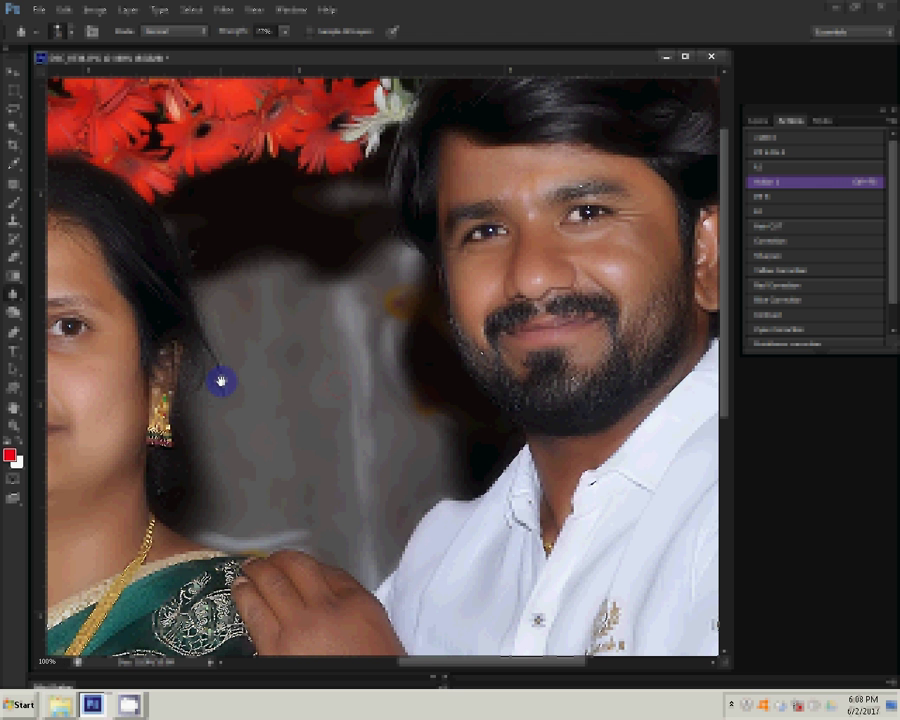
Add noise at amount 1.5, then zoom in on the woman's cheek to check it
click(225, 10)
mouse_move(236, 178)
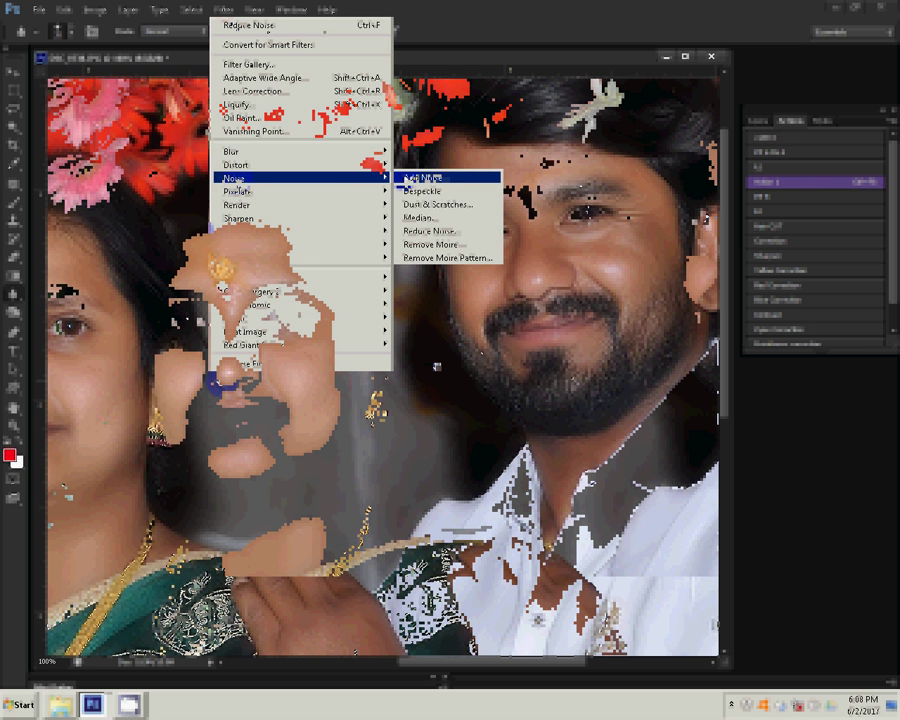
click(407, 178)
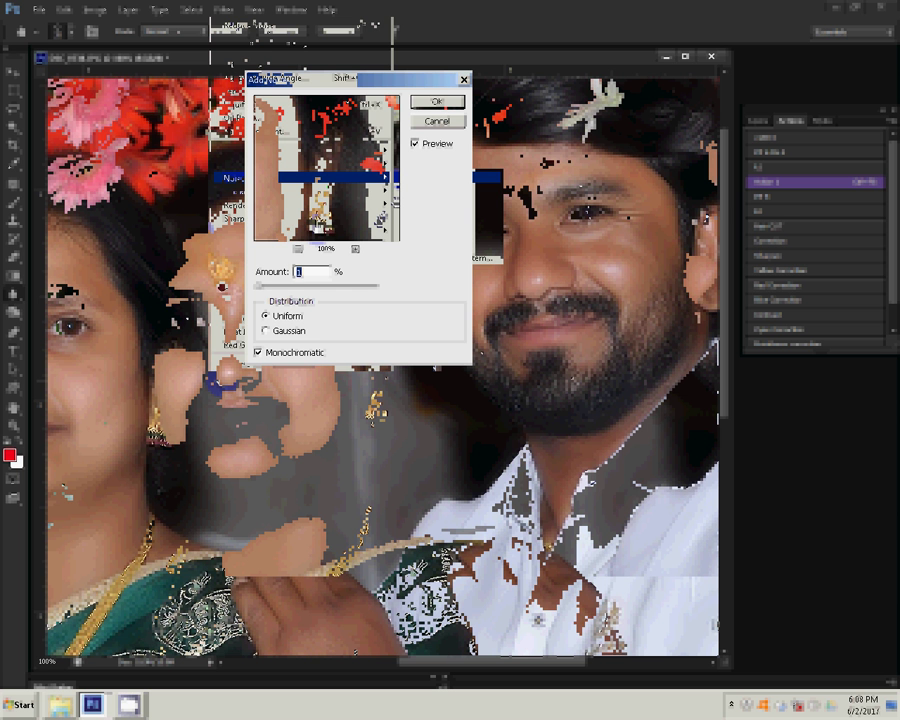
text(1.5)
click(436, 104)
click(283, 363)
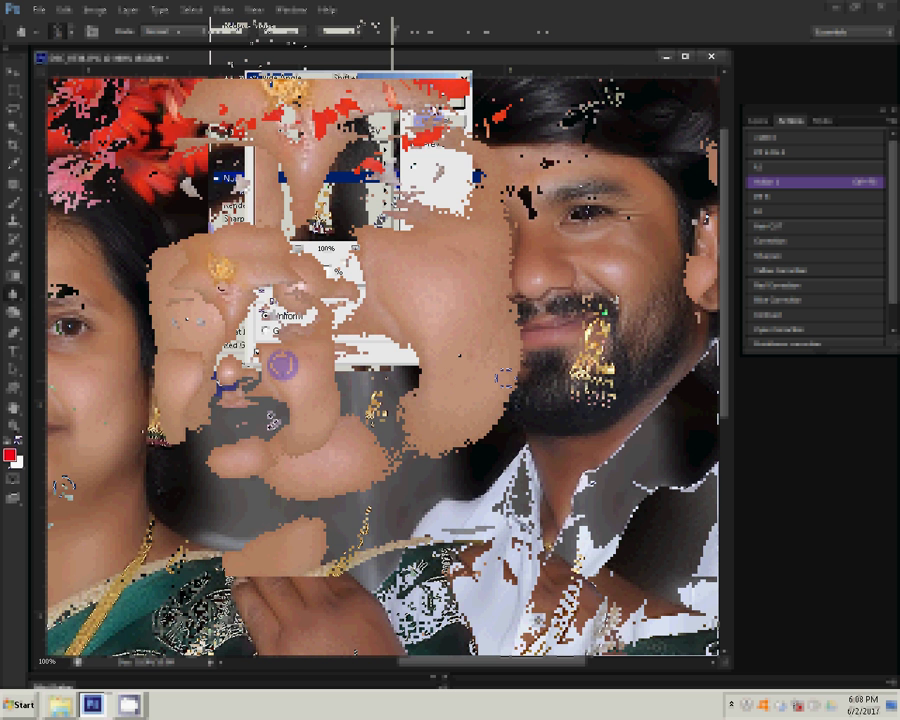
click(444, 360)
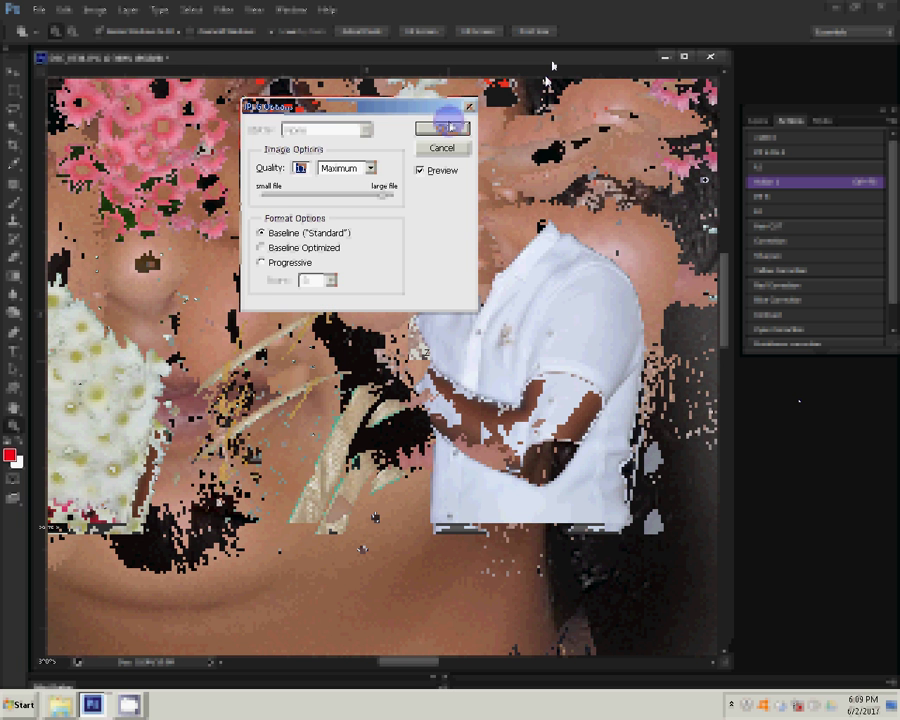
Confirm the Maximum-quality JPEG options to save the couple photo
click(446, 126)
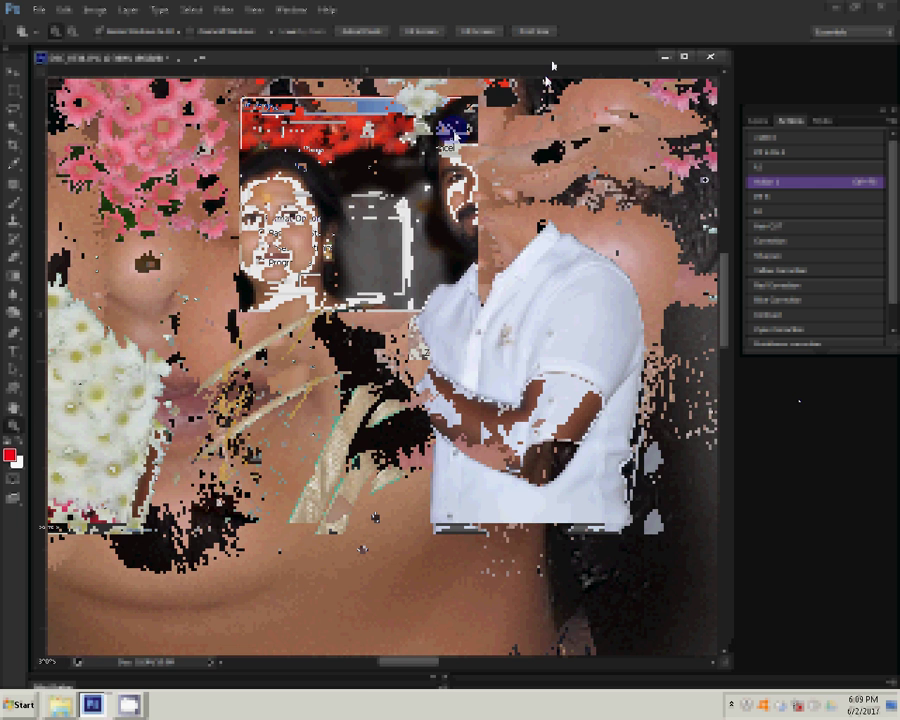
click(565, 57)
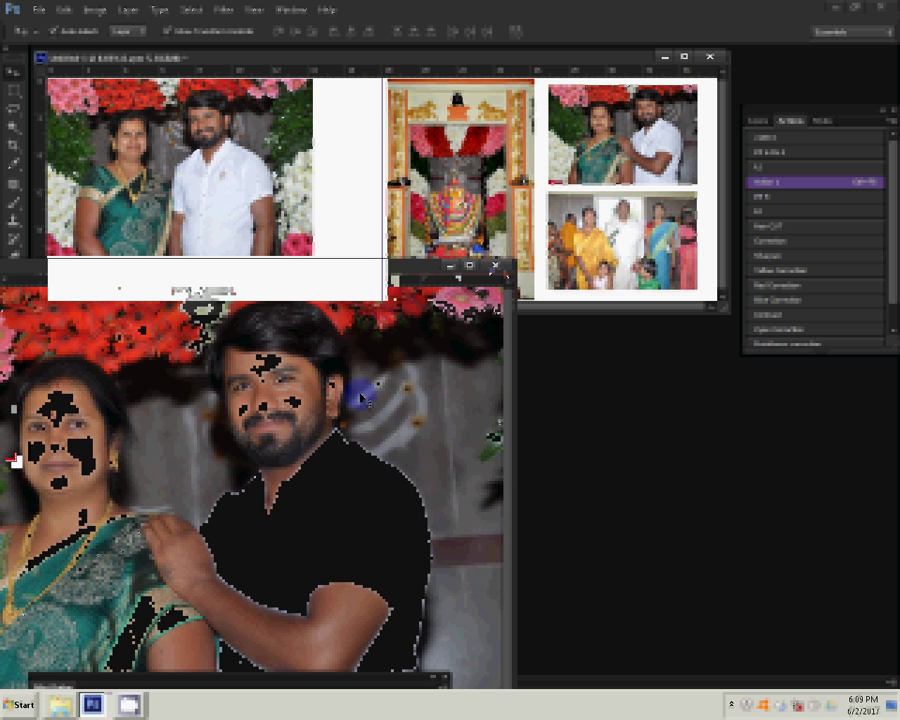
Switch to the mohan photo folder in Windows Explorer
key(alt+Tab)
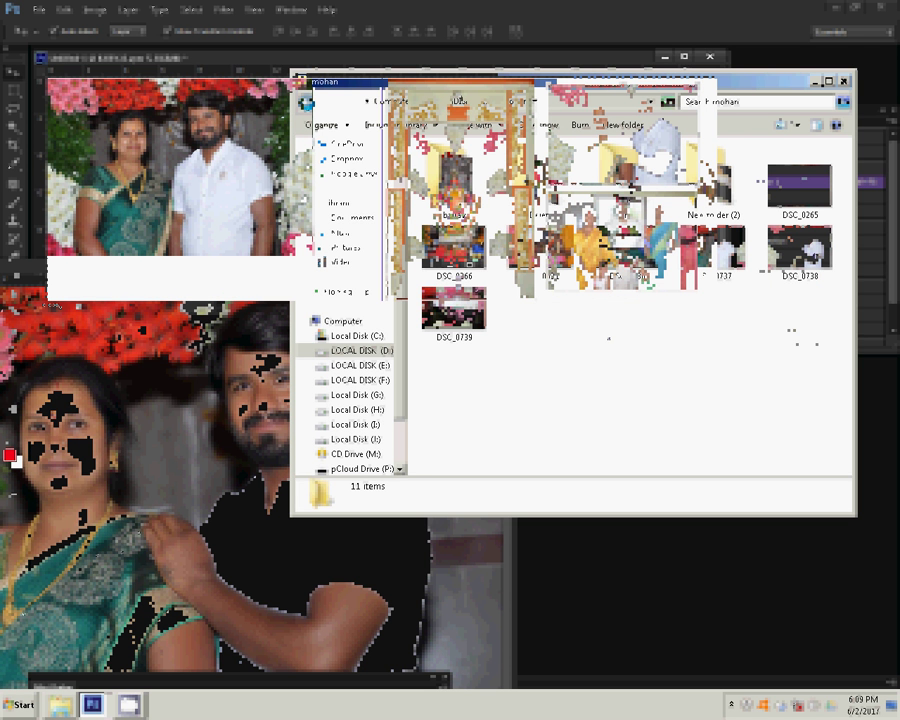
Move DSC_0738 into the Delete folder and drag DSC_0631 into Photoshop to open it
click(810, 270)
drag(810, 278, 540, 192)
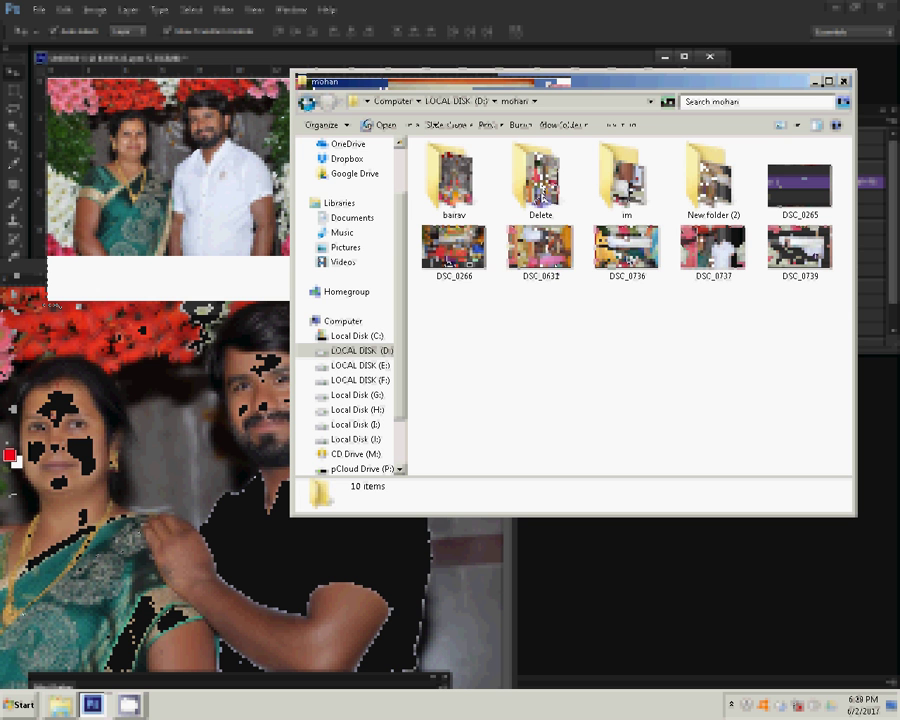
click(540, 248)
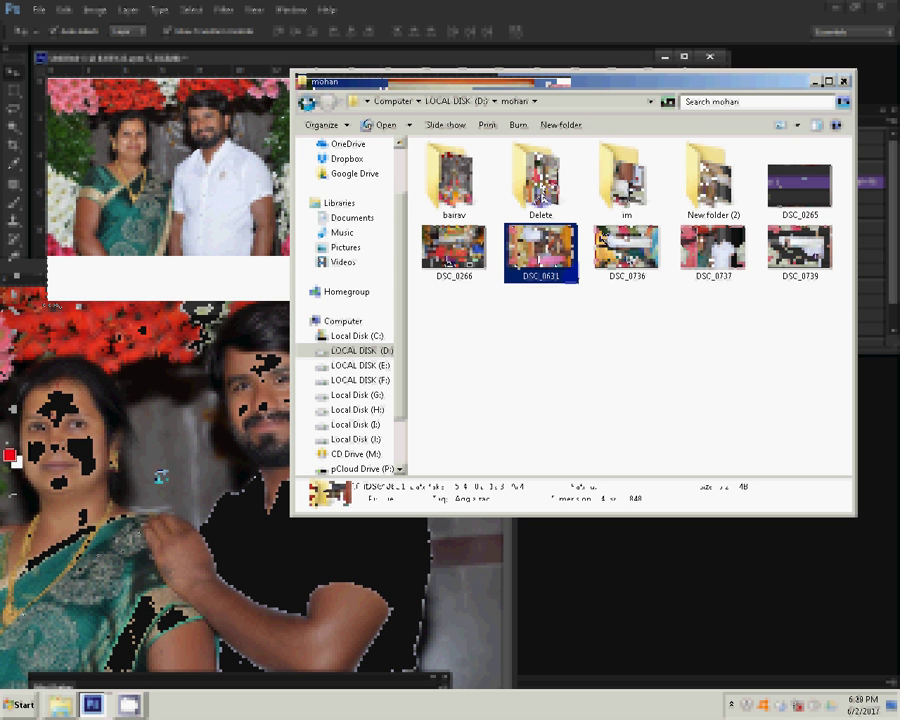
drag(540, 248, 460, 190)
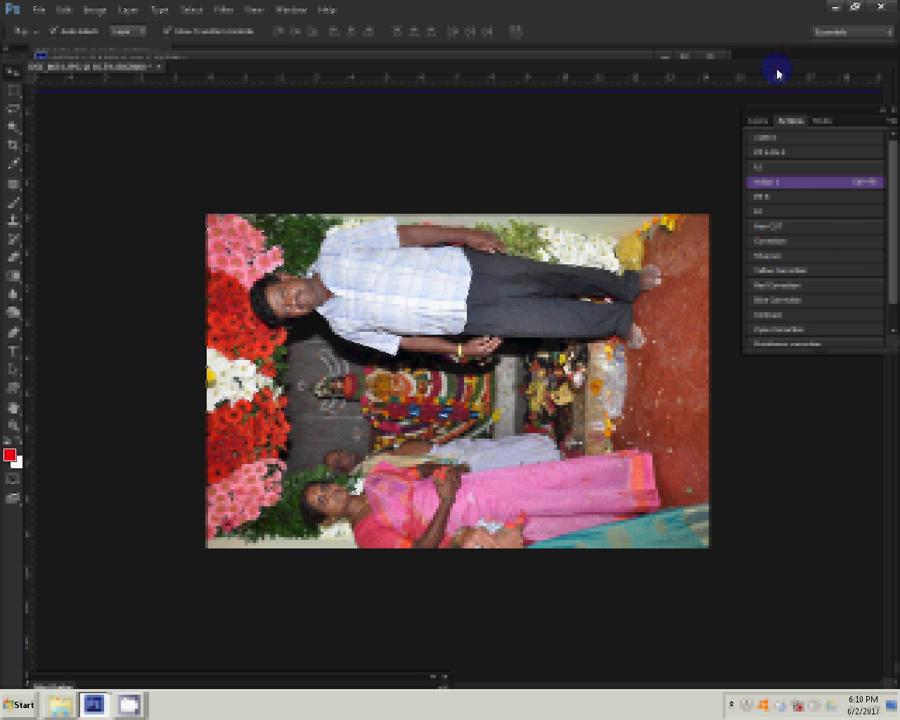
click(94, 9)
mouse_move(120, 138)
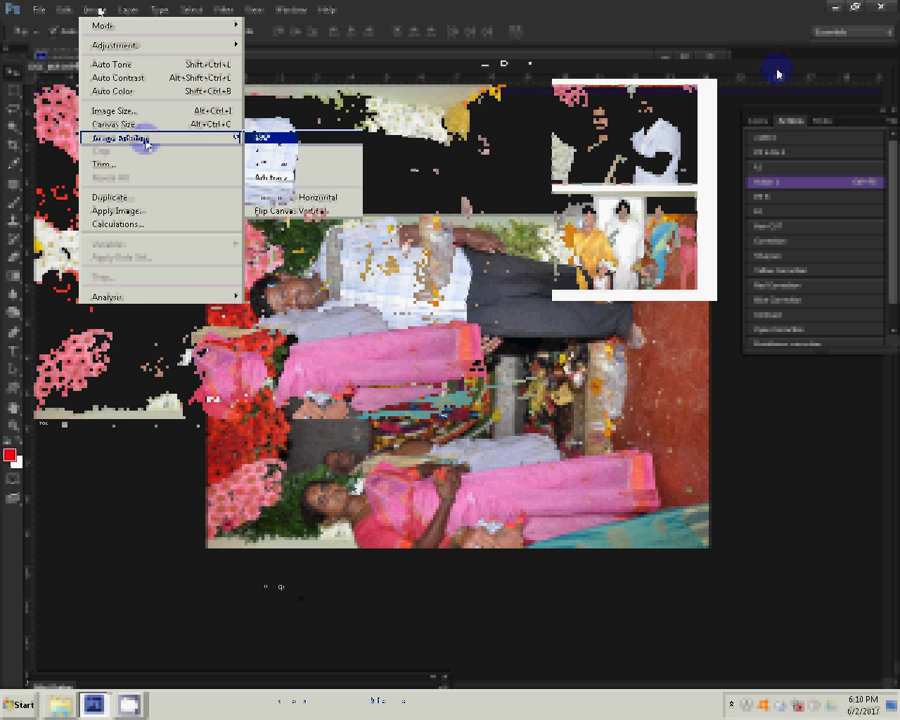
Rotate DSC_0631 upright, resize it to 4 inches wide, and close its window
click(98, 12)
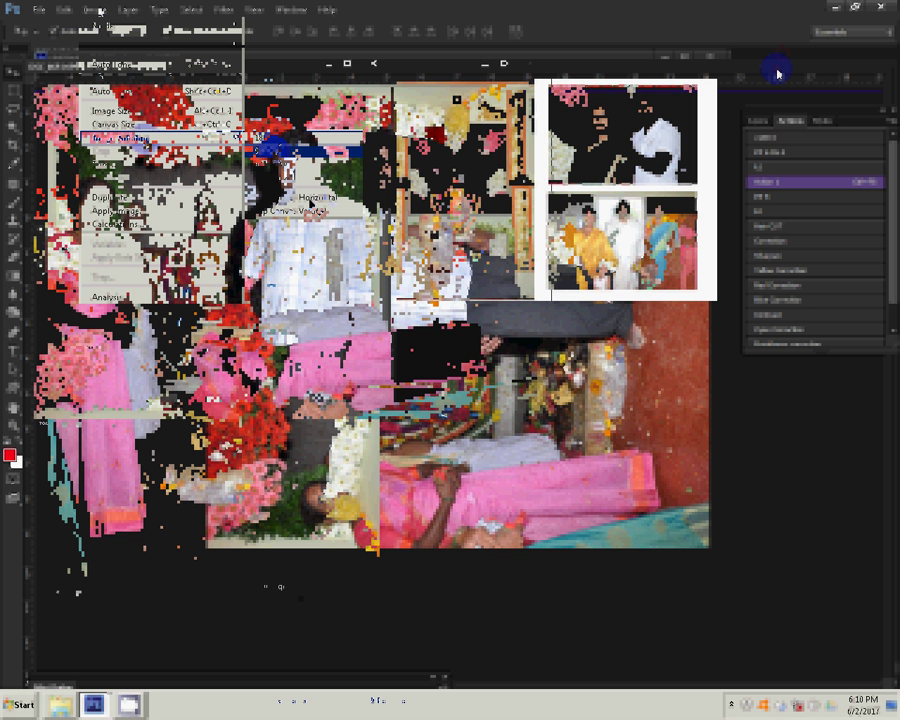
click(98, 12)
click(110, 110)
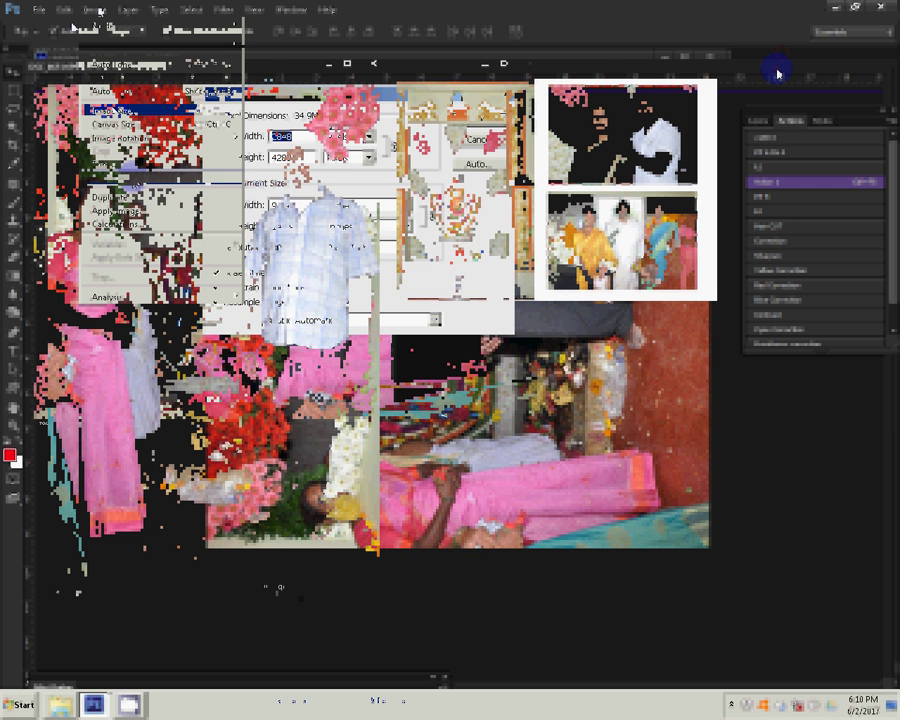
text(4)
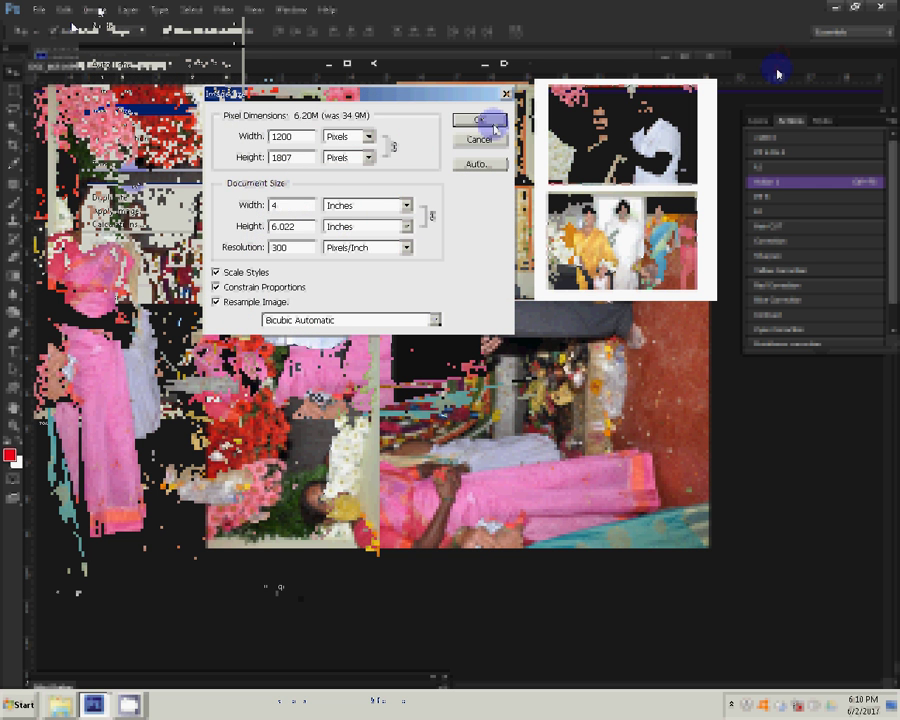
click(489, 121)
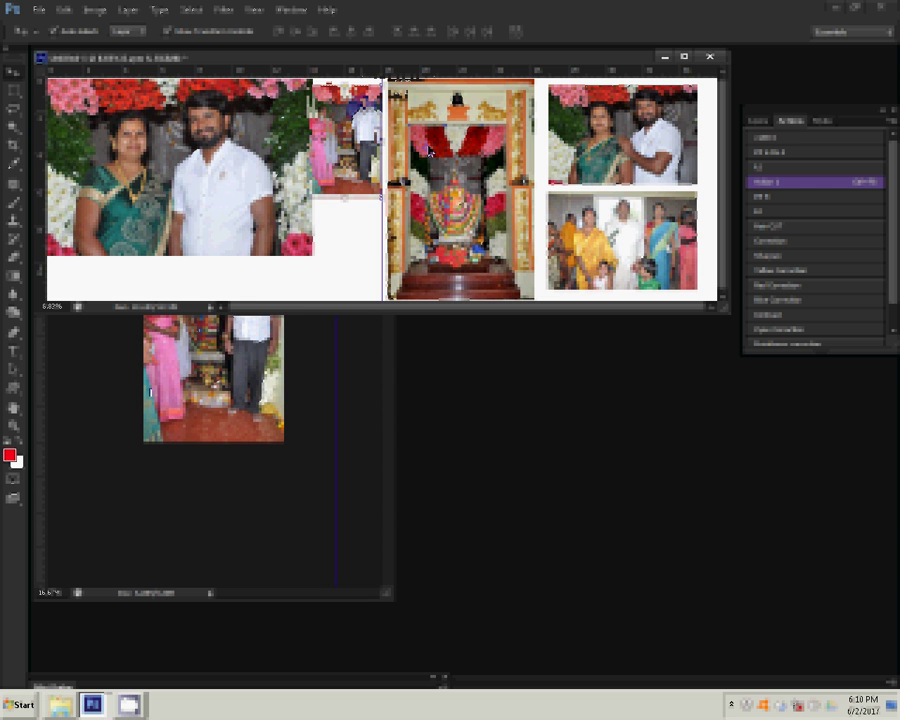
click(375, 64)
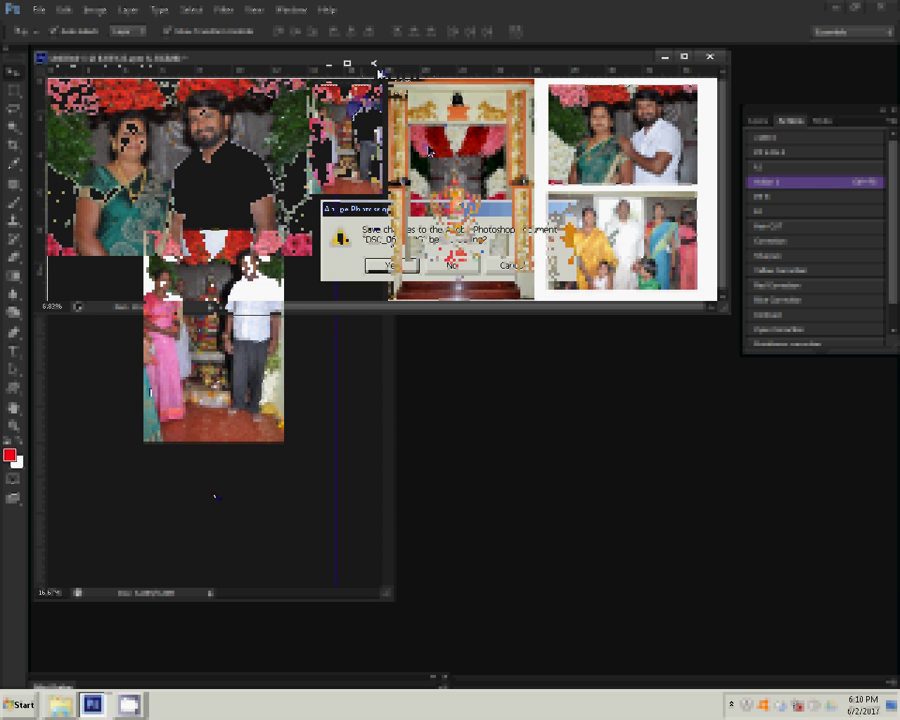
Discard the DSC_0631 edits, delete that file in Explorer, and open DSC_0266 in Photoshop
click(452, 265)
key(alt+Tab)
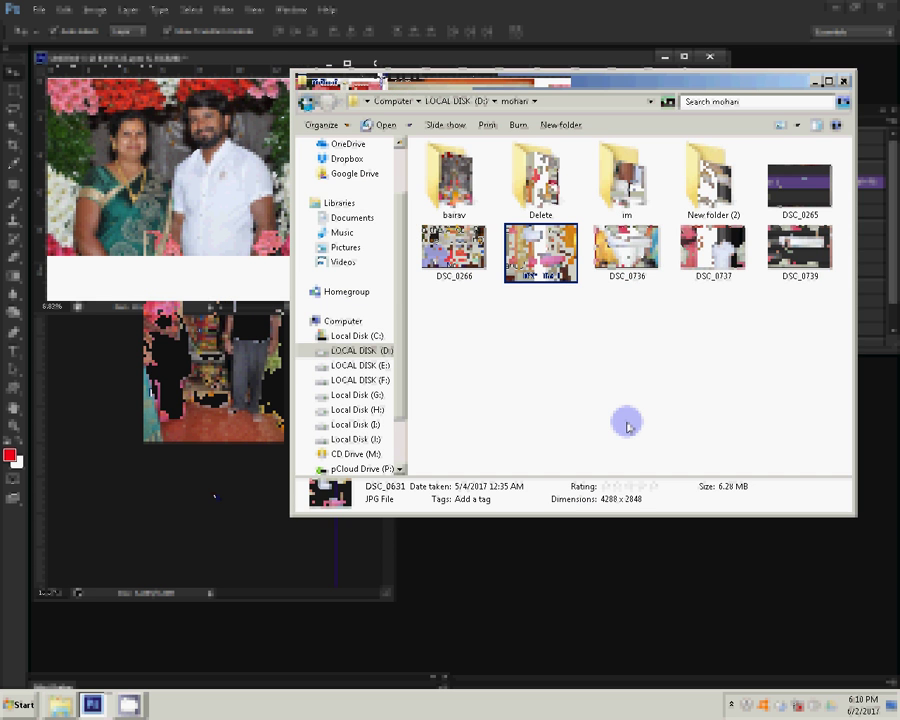
key(Delete)
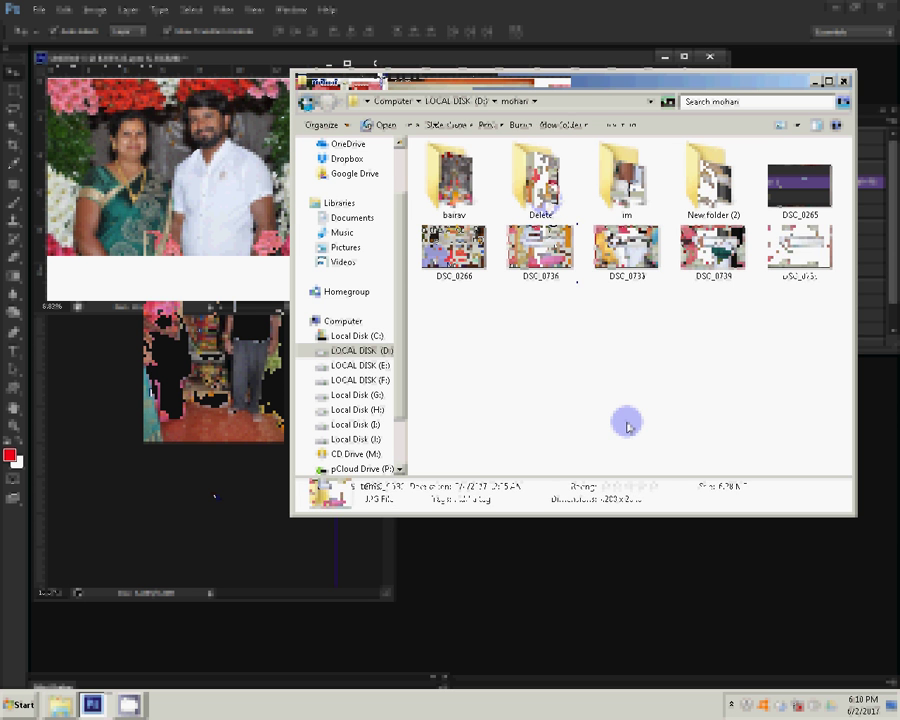
click(460, 250)
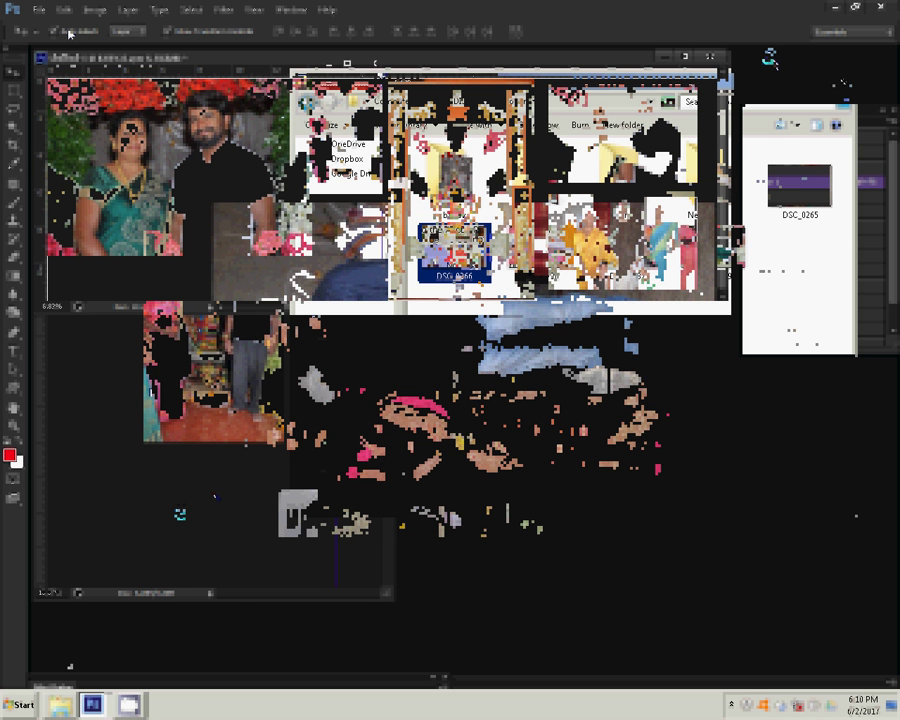
click(95, 9)
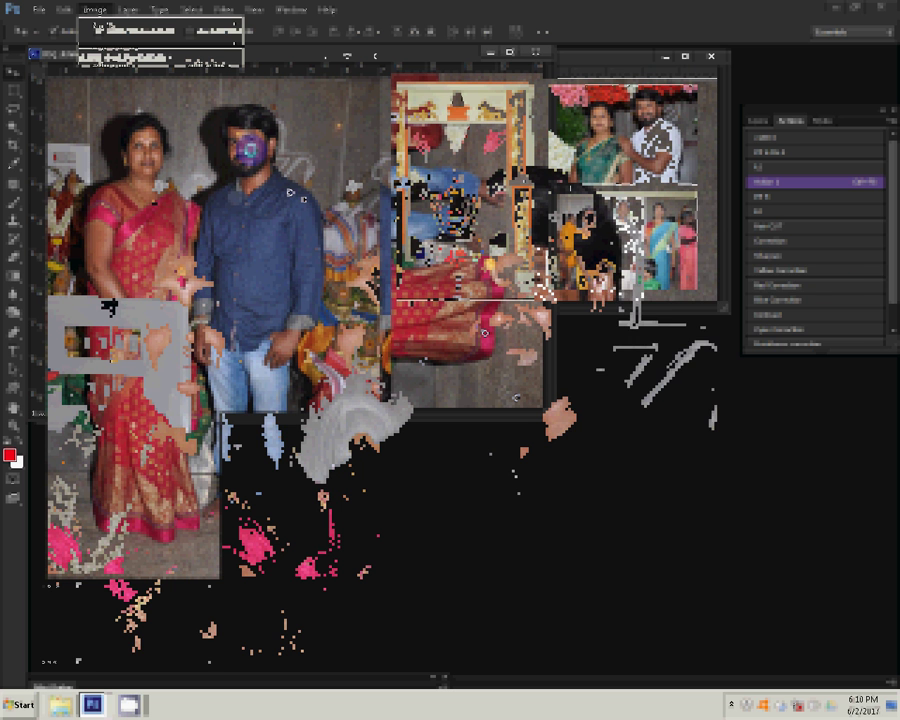
Apply Levels to DSC_0266 with white input 244 and midtone 1.15
key(ctrl+l)
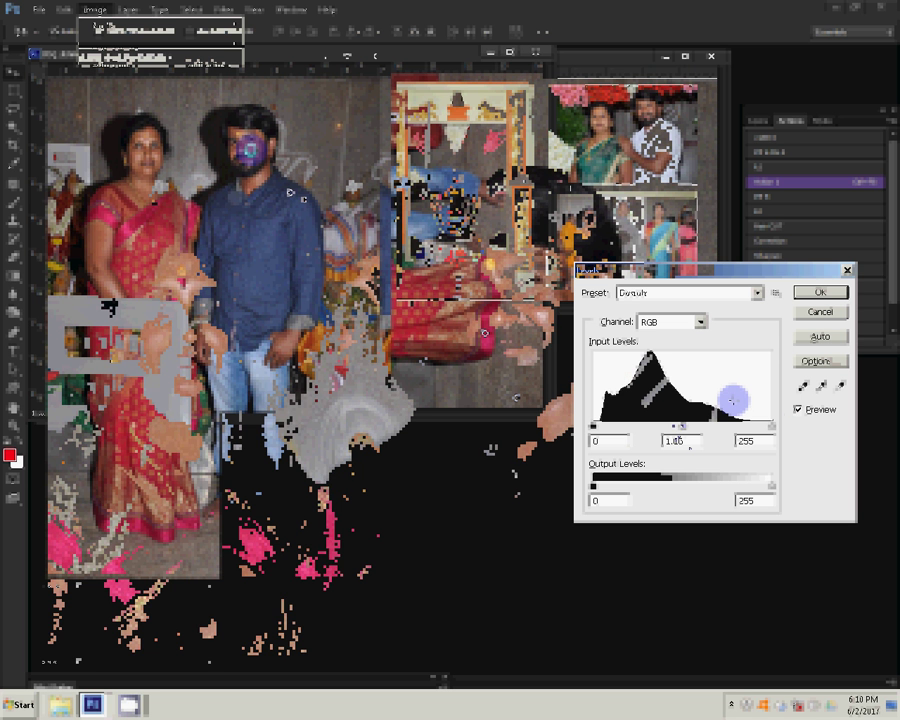
drag(772, 424, 765, 427)
text(1.15)
key(Tab)
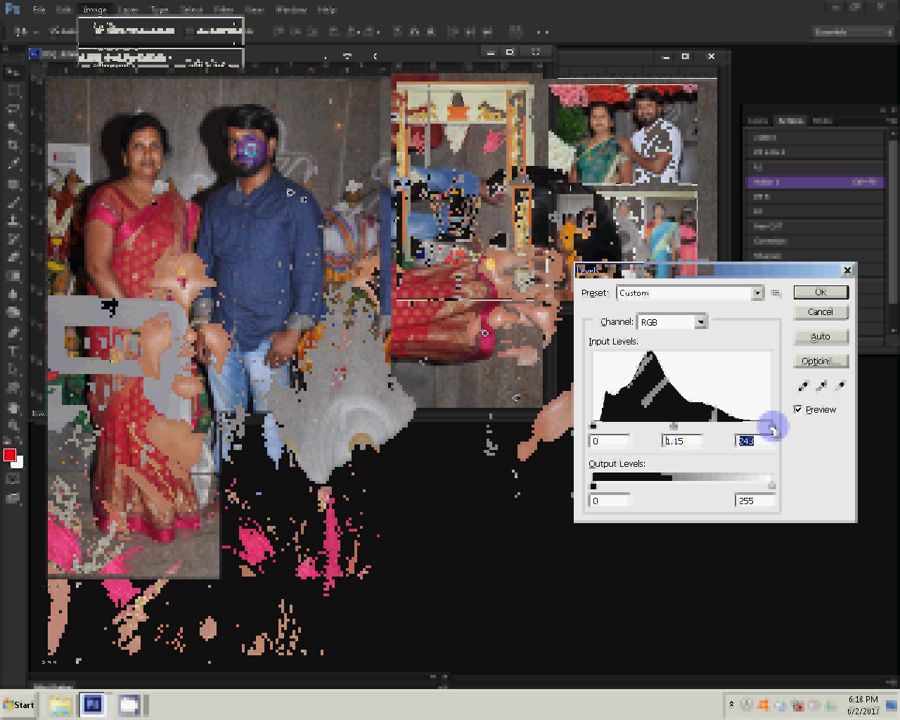
click(818, 292)
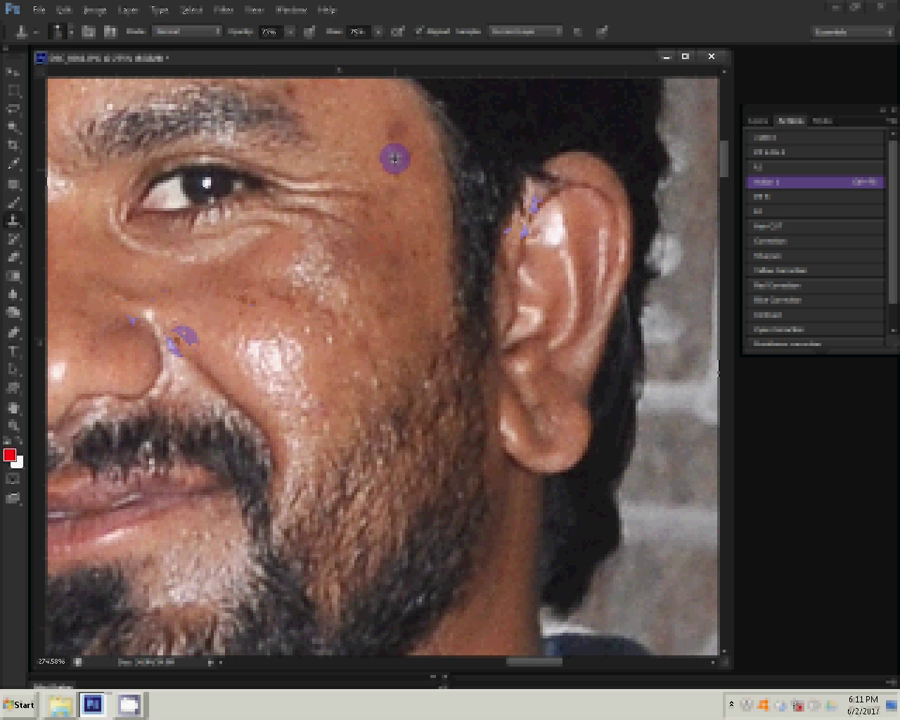
Resize the DSC_0266 photo to 4 inches wide
click(95, 10)
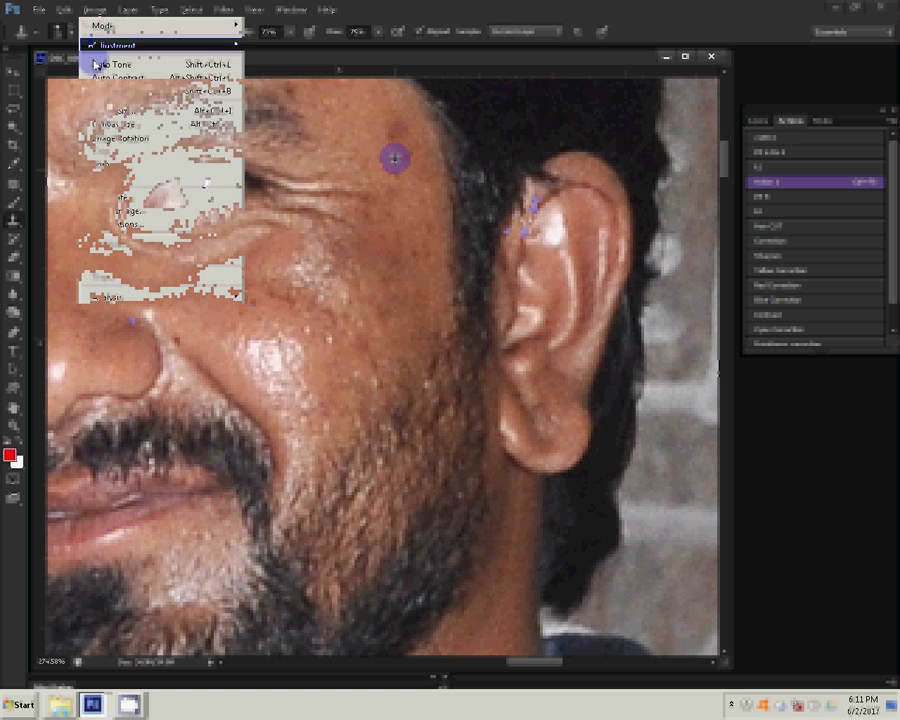
click(120, 109)
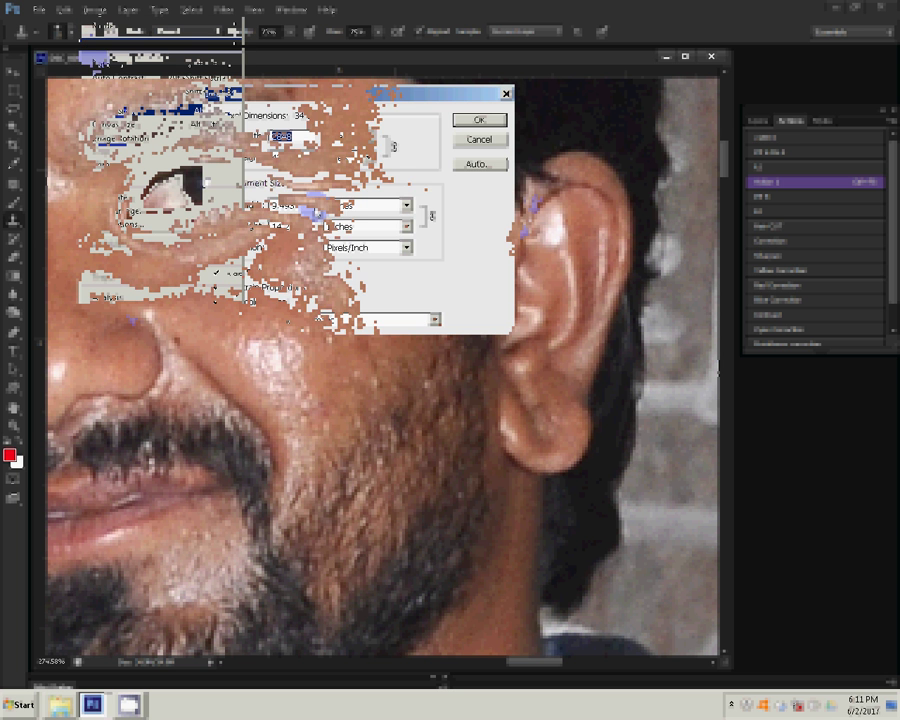
drag(315, 206, 236, 206)
text(4)
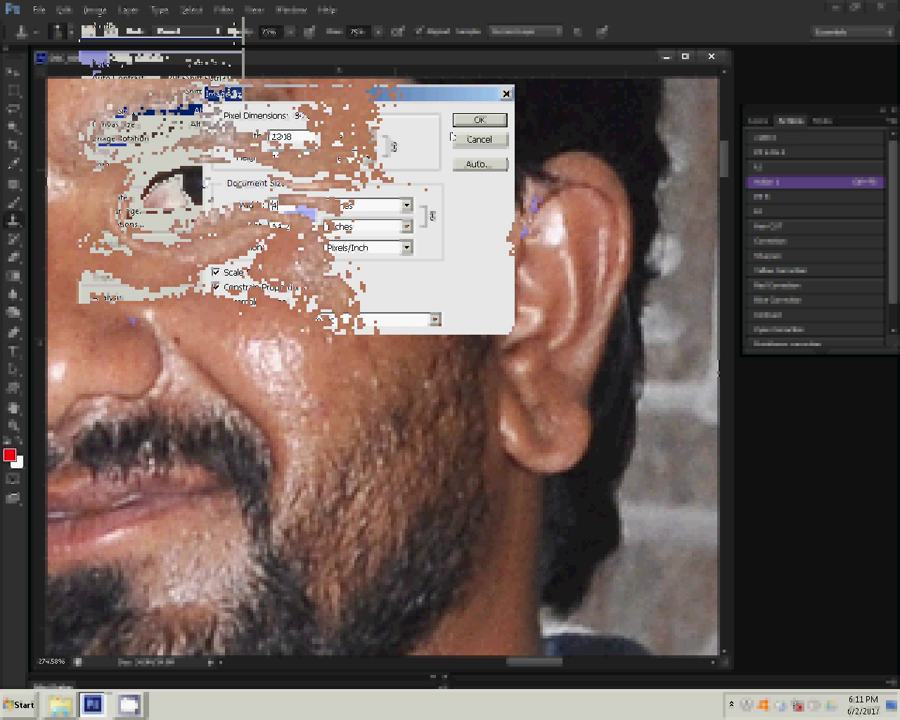
key(Return)
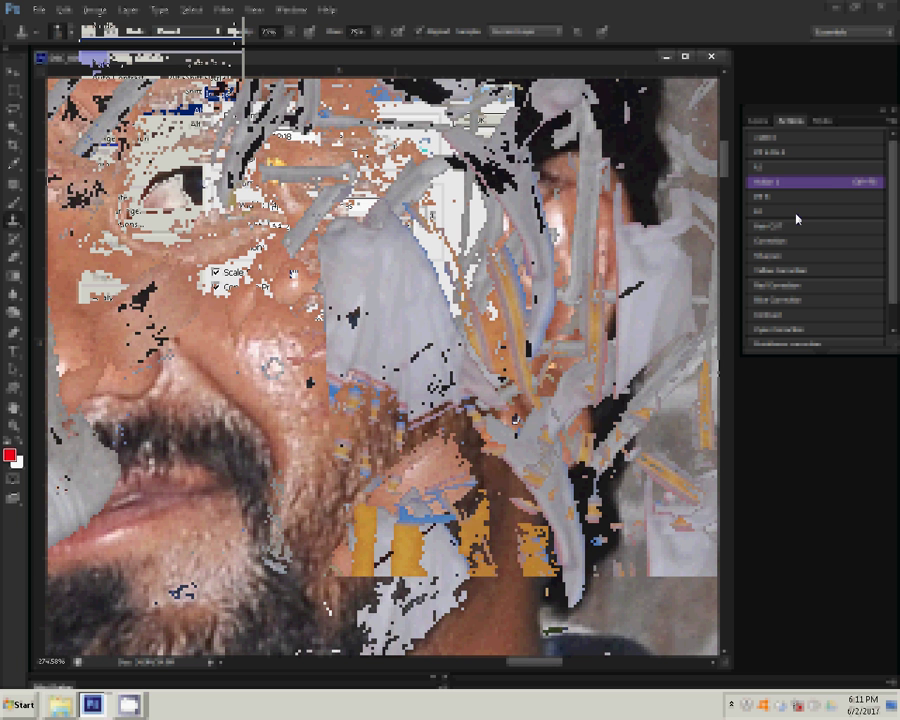
Run Action 1 on the photo and retouch a spot on the man's face
click(828, 186)
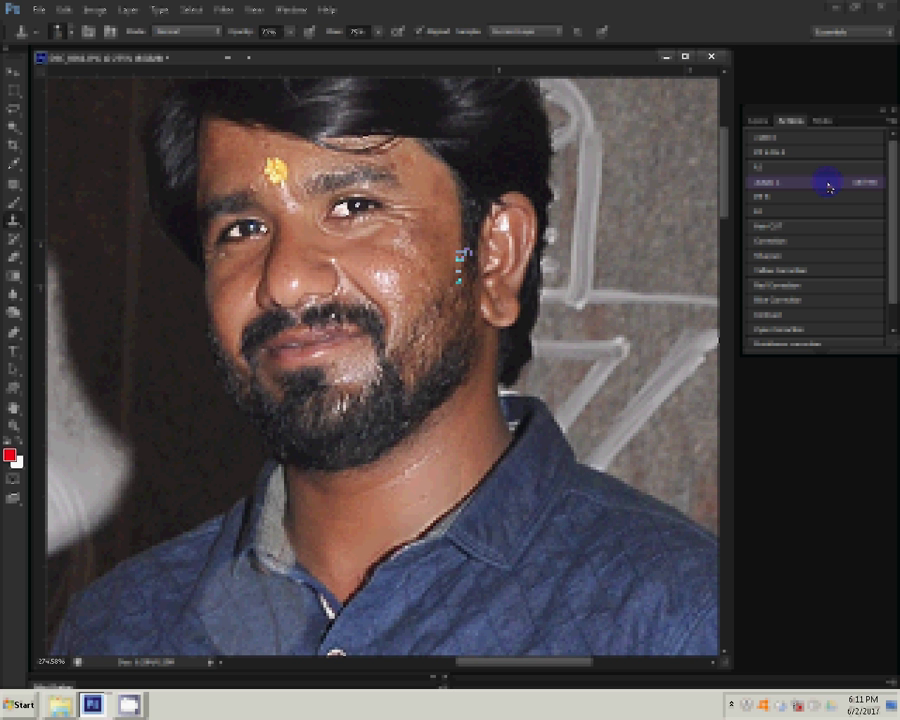
click(829, 187)
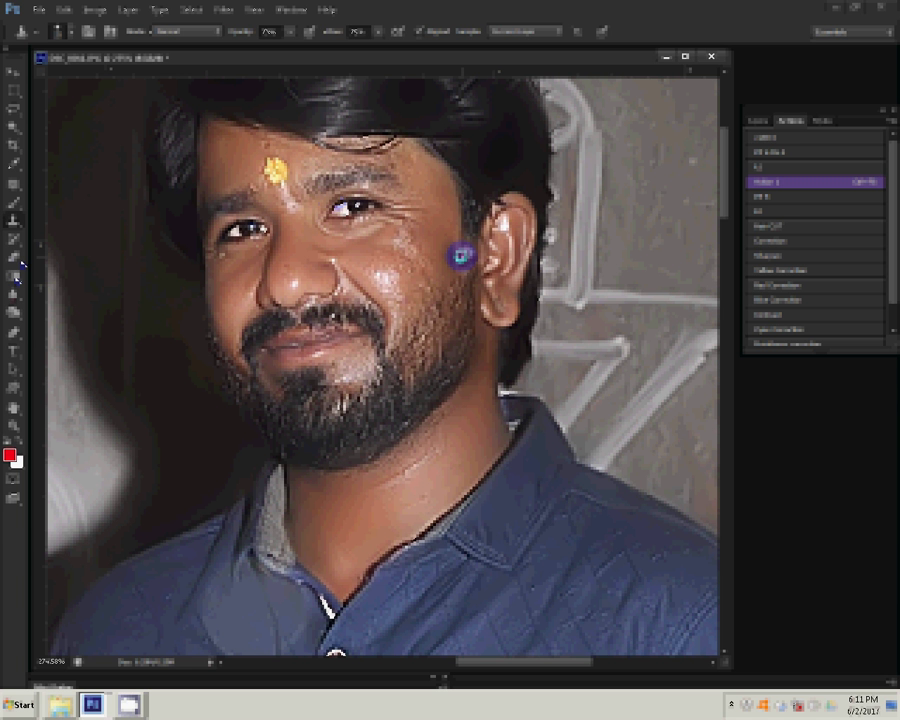
click(284, 288)
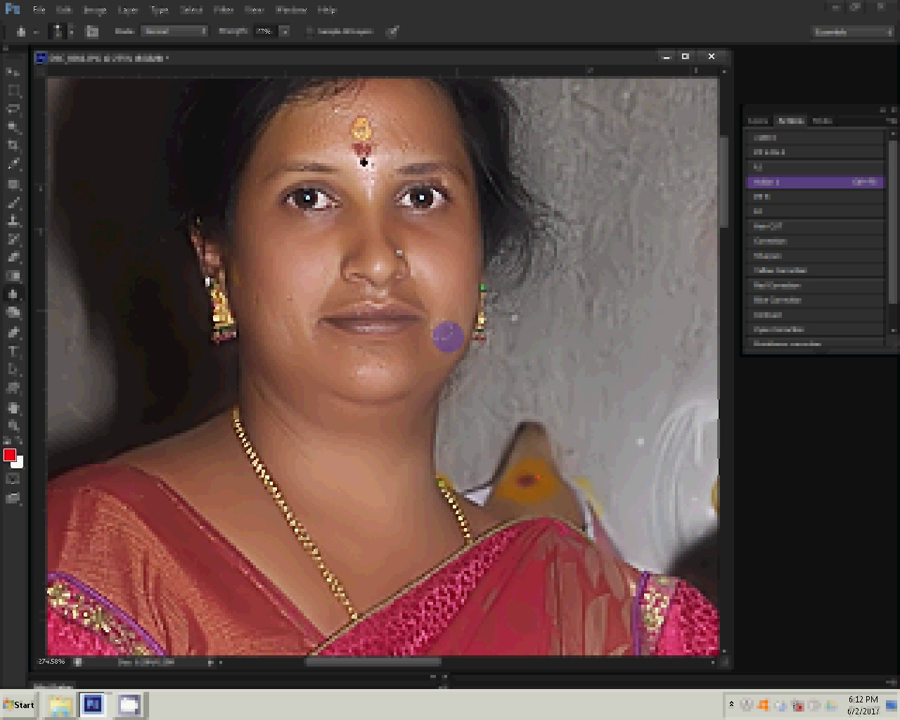
Spot-heal the blemishes on the left cheek and the nose
click(298, 316)
click(373, 269)
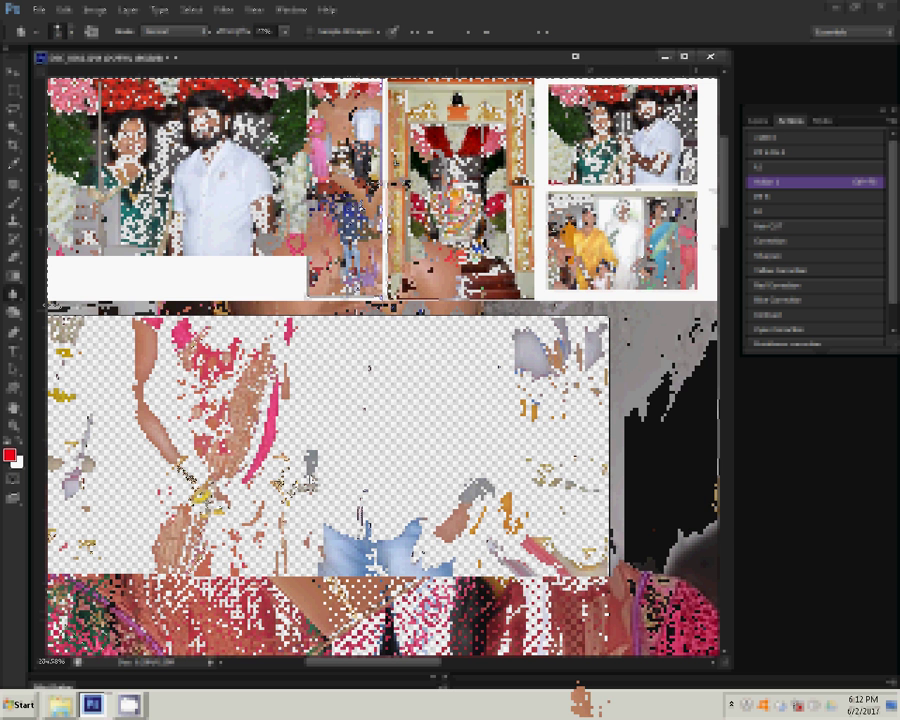
Close DSC_0266 without saving, move it into the Delete folder, and open New folder (2)
click(601, 56)
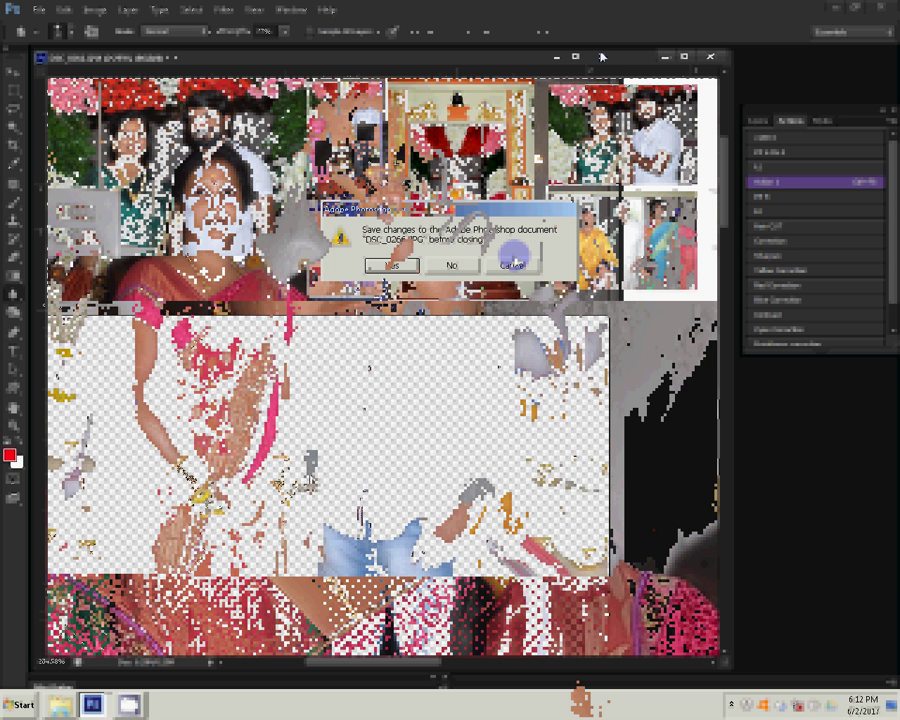
key(n)
click(603, 66)
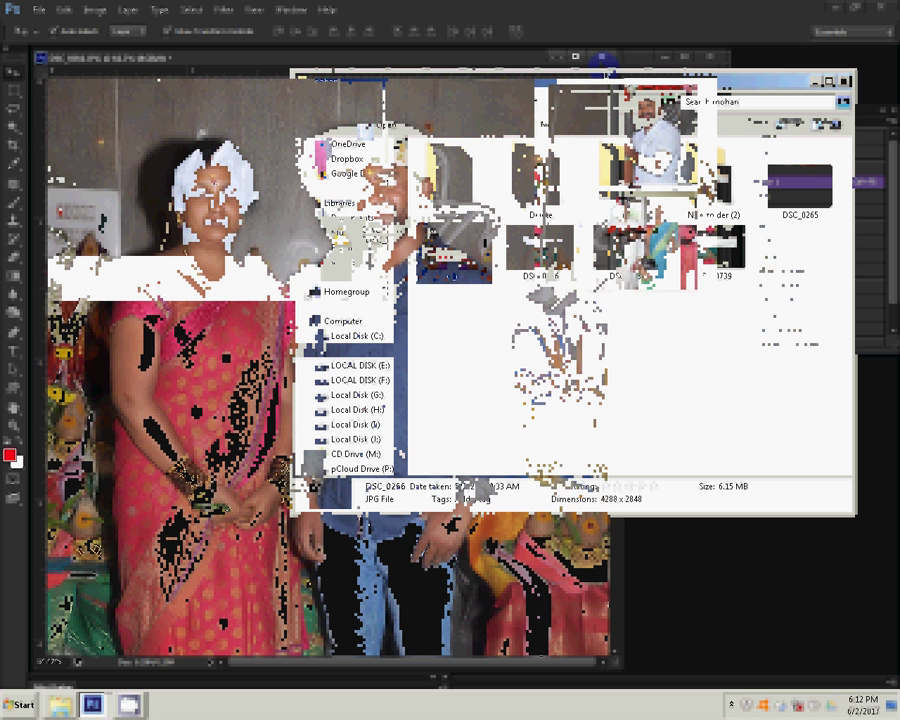
drag(455, 253, 547, 187)
double_click(719, 200)
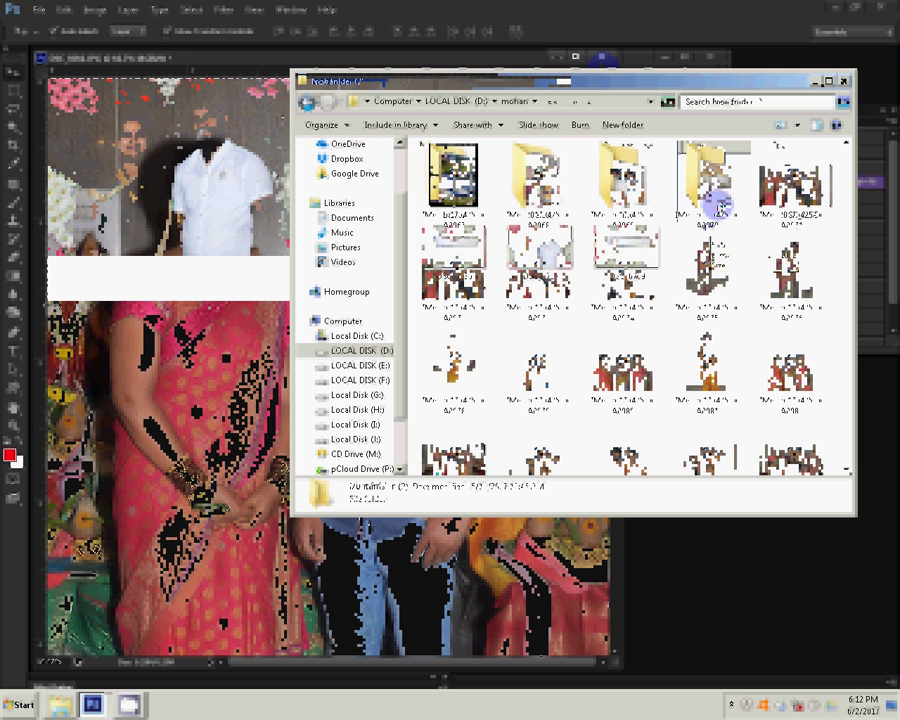
Open IMG-20170425-WA0067 in Photoshop, close it, and go back to the mohan folder
click(484, 160)
drag(484, 160, 745, 77)
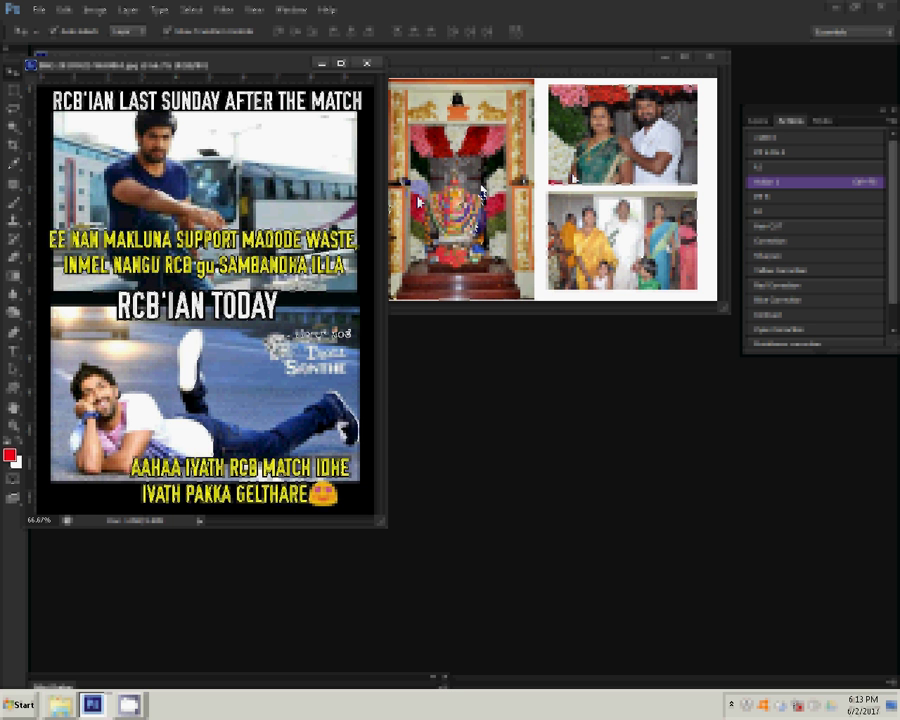
click(346, 61)
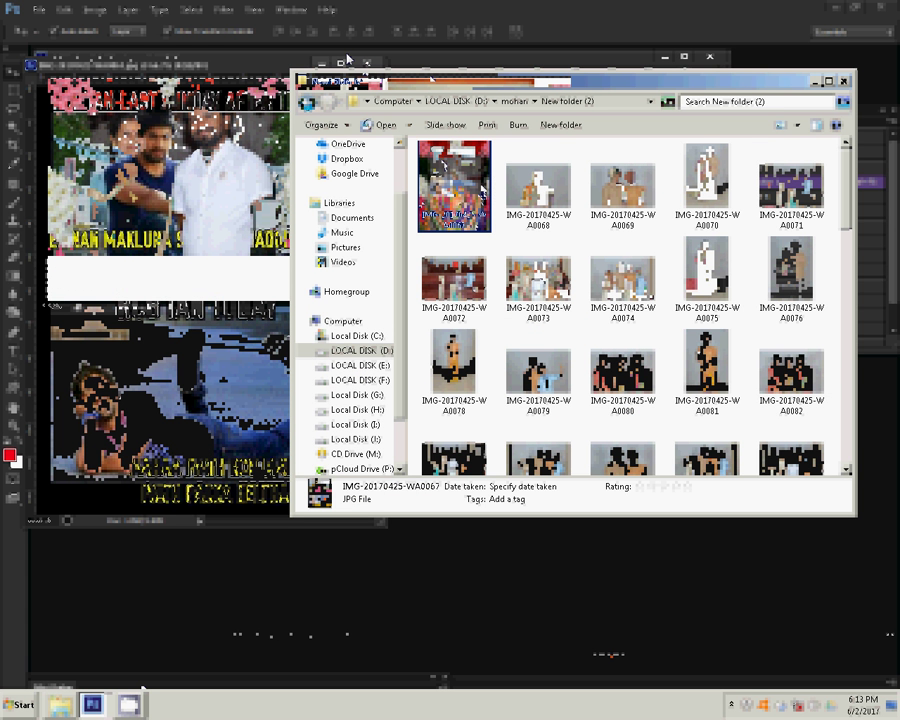
click(305, 103)
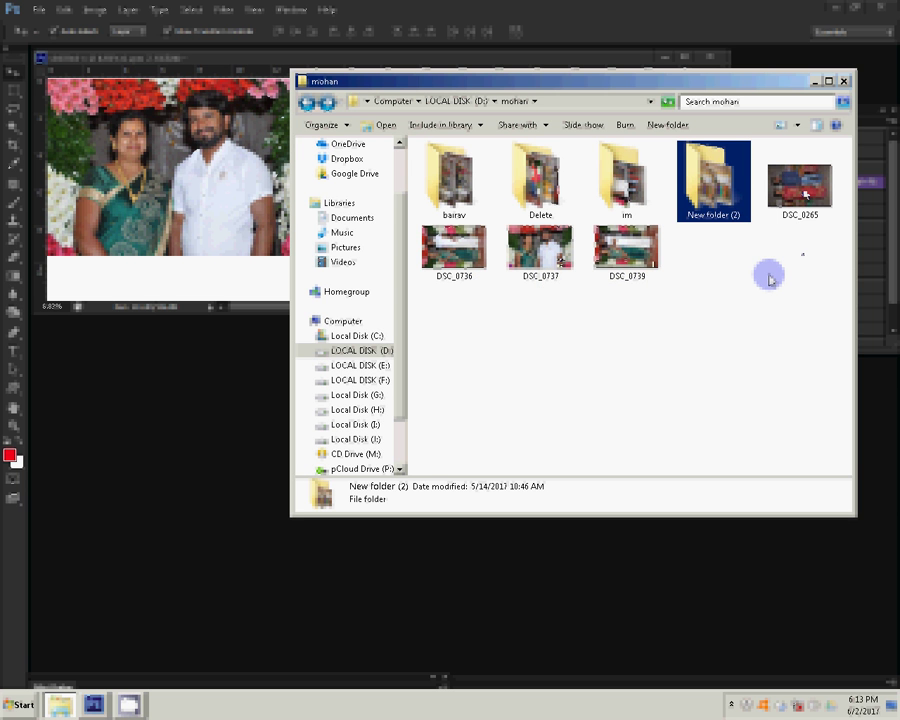
Delete DSC_0265, then open DSC_0005 - Copy - Copy from the im folder in Photoshop
key(Right)
key(Delete)
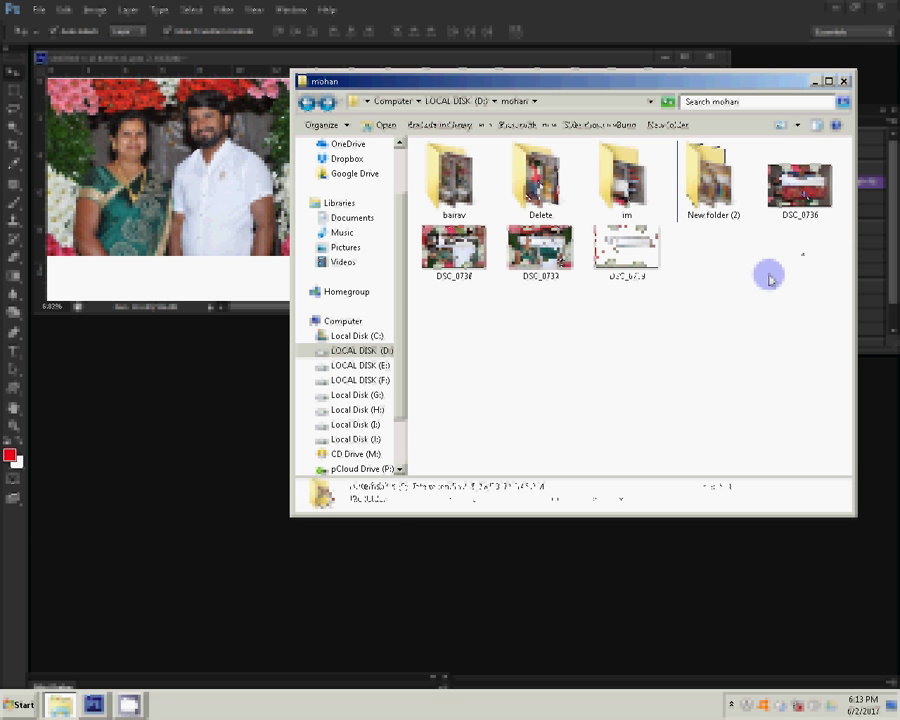
key(Right)
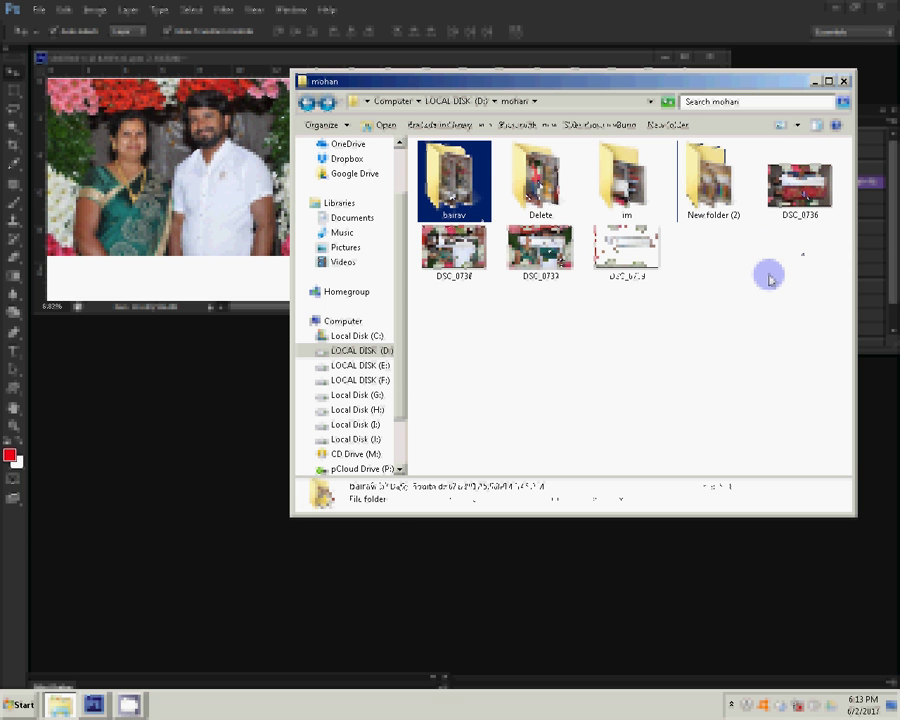
key(Right)
key(Right)
double_click(630, 200)
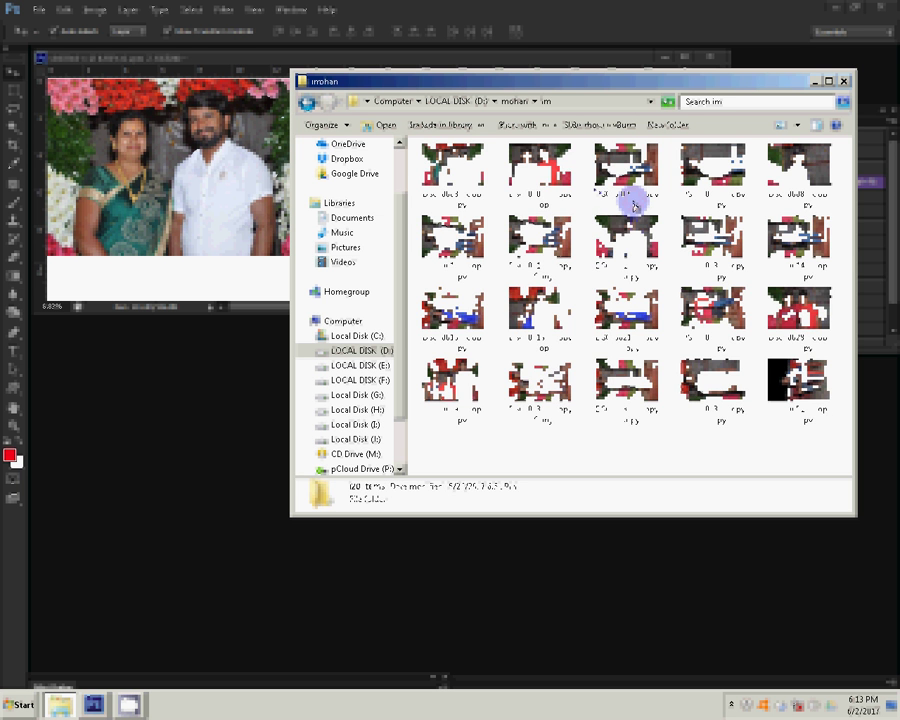
key(Right)
key(ctrl+a)
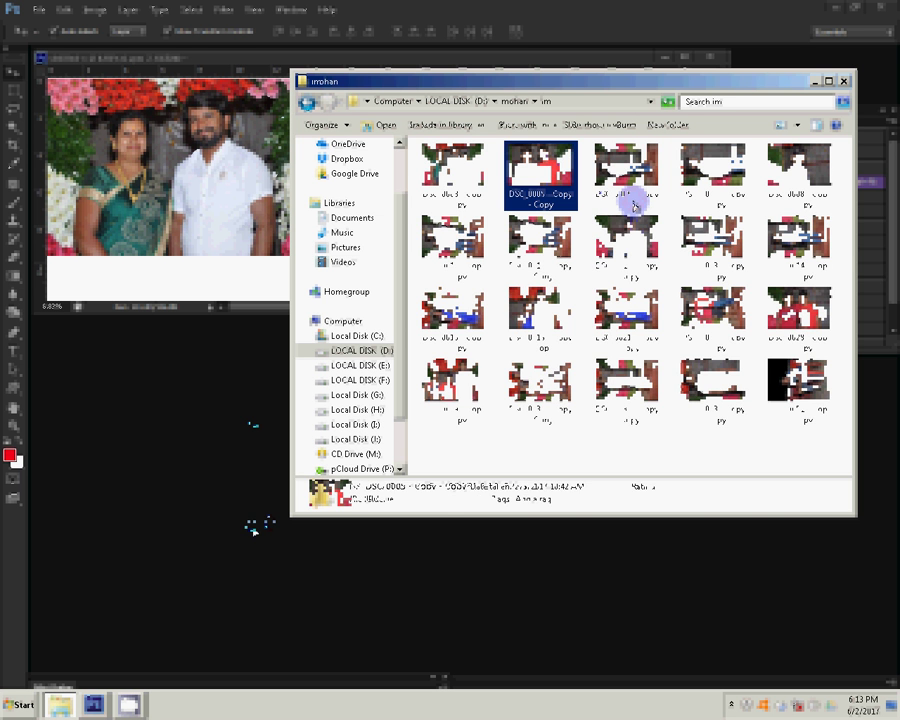
key(Return)
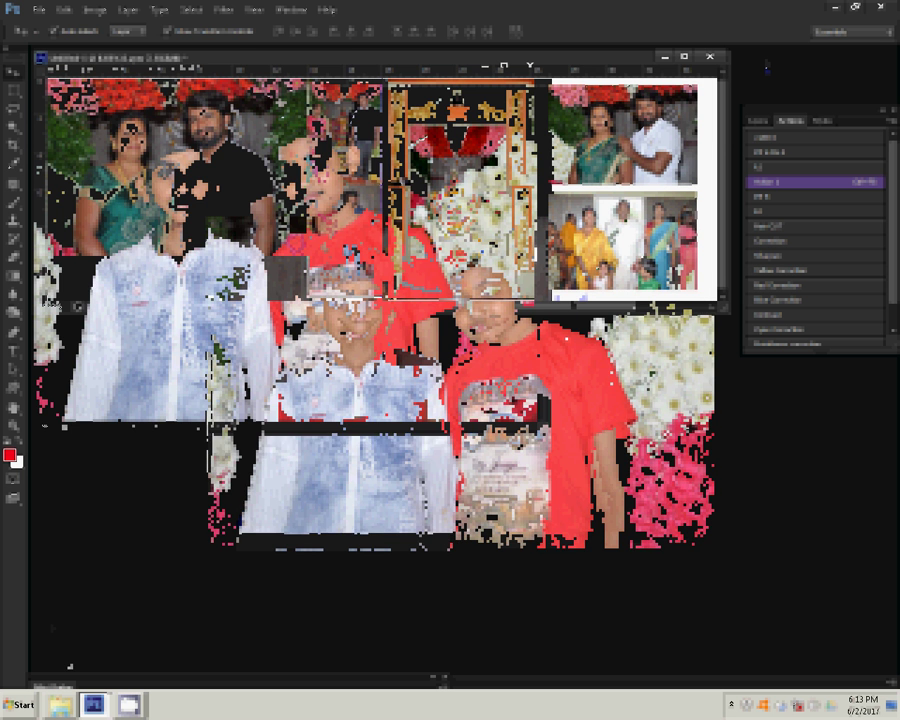
Resize the two boys' photo to 6 inches wide
key(alt+i)
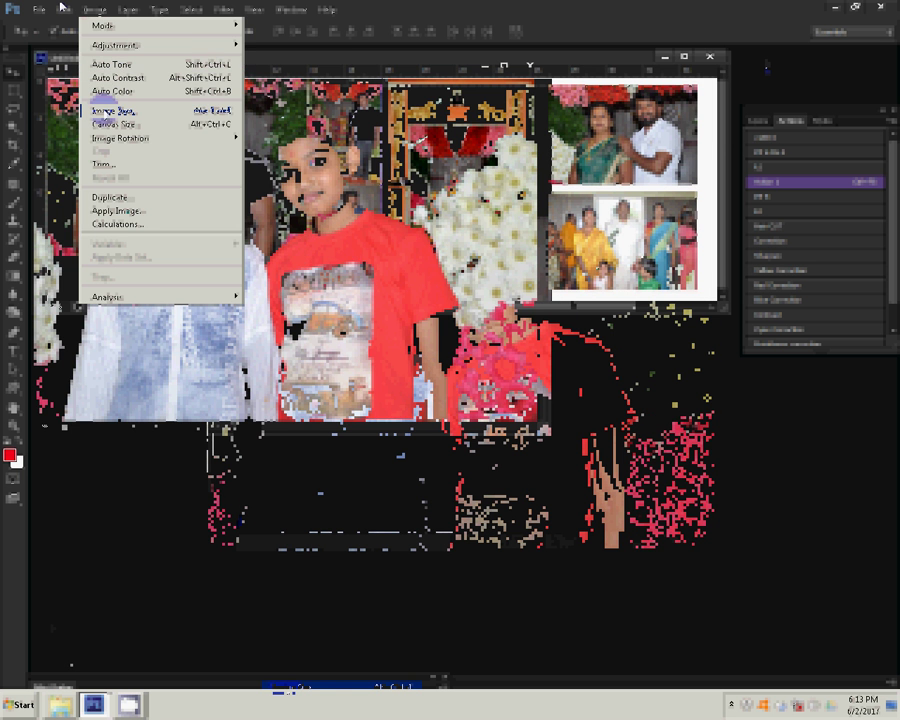
key(i)
key(Tab)
key(Tab)
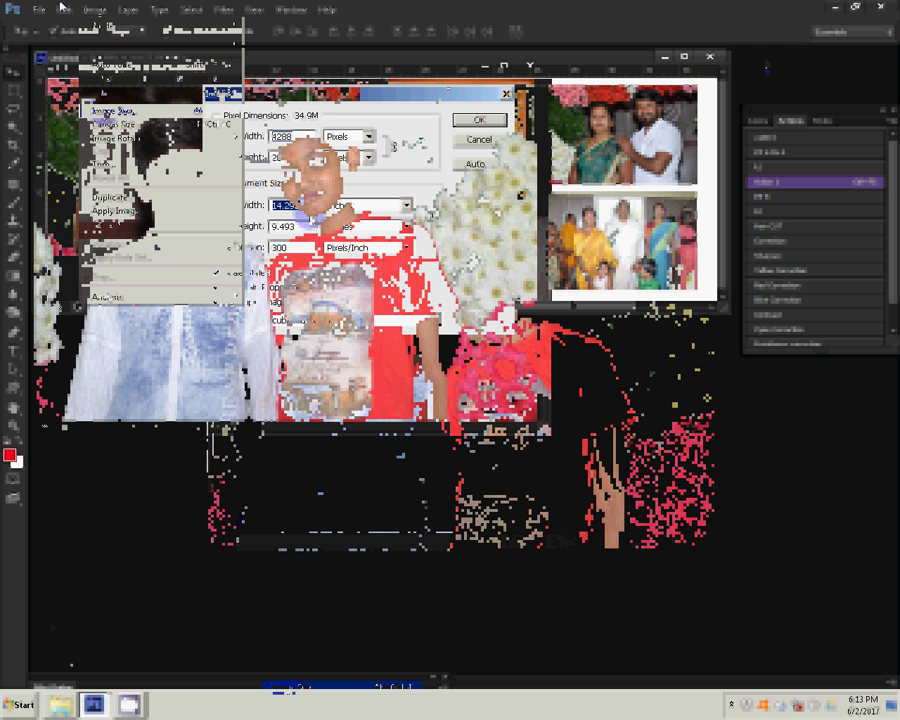
text(6)
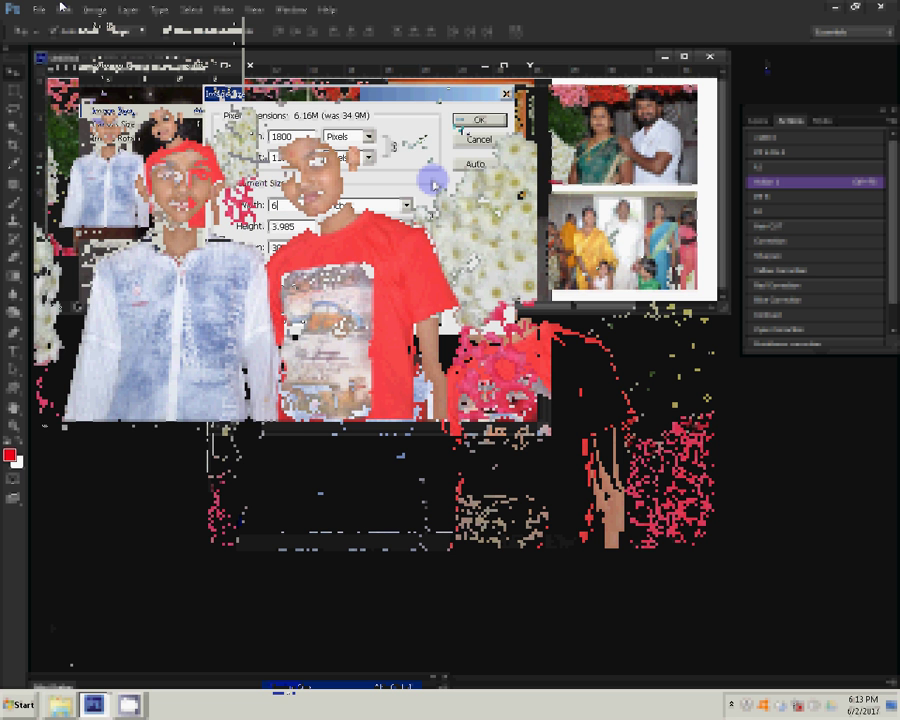
key(Return)
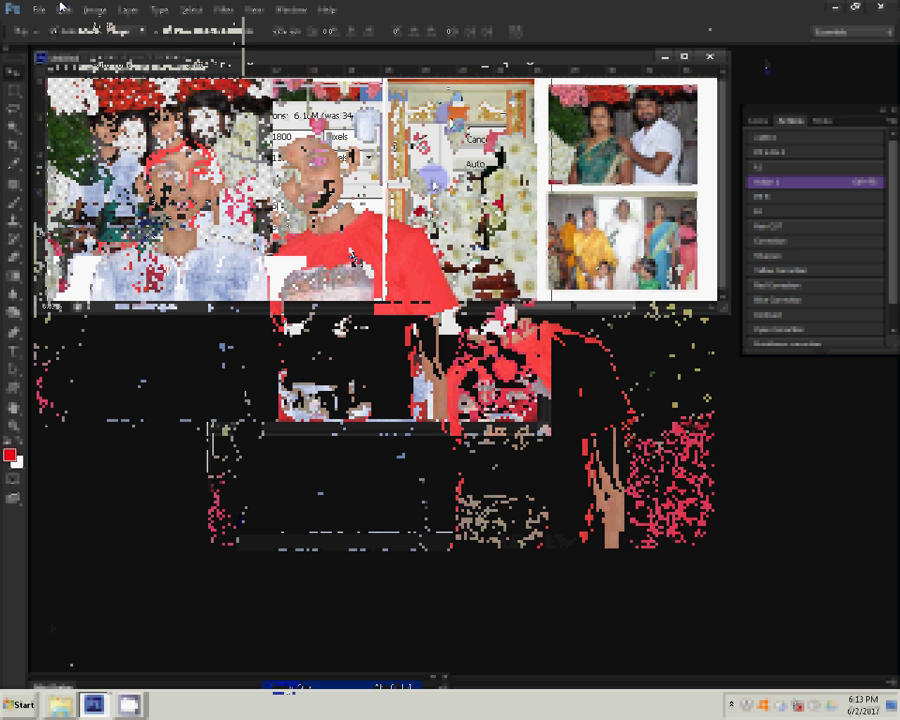
Scale the photo down as an inset at the spread's bottom-left and close the original unsaved
click(241, 186)
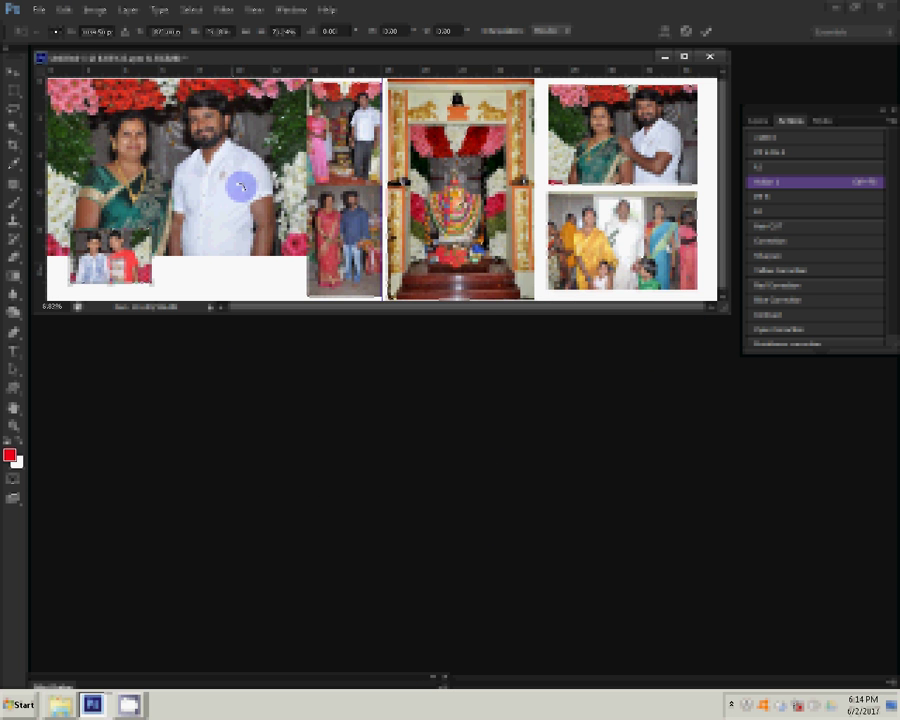
drag(152, 232, 118, 248)
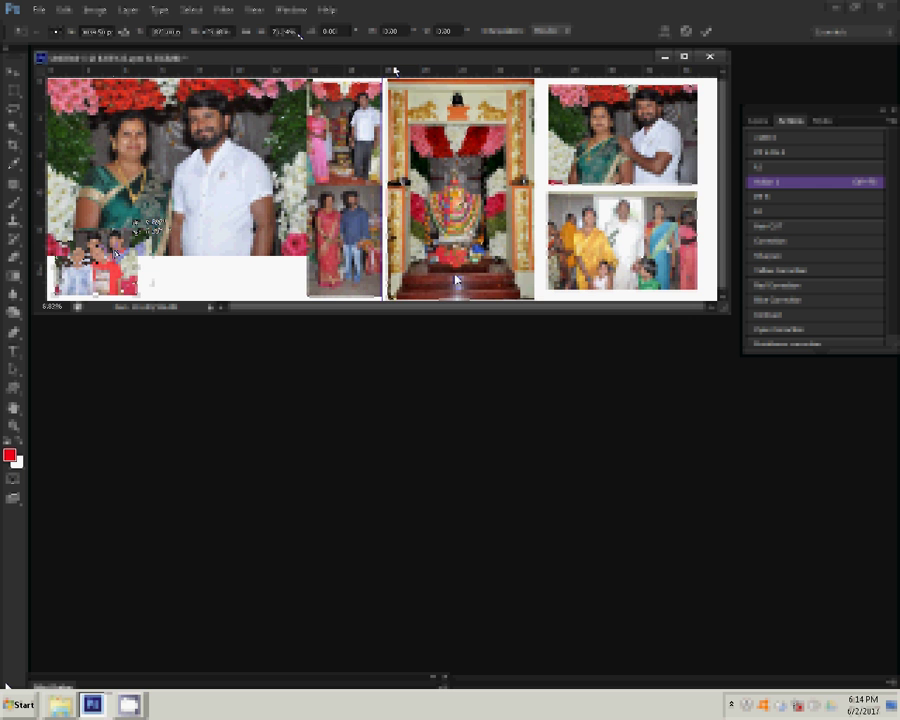
click(250, 67)
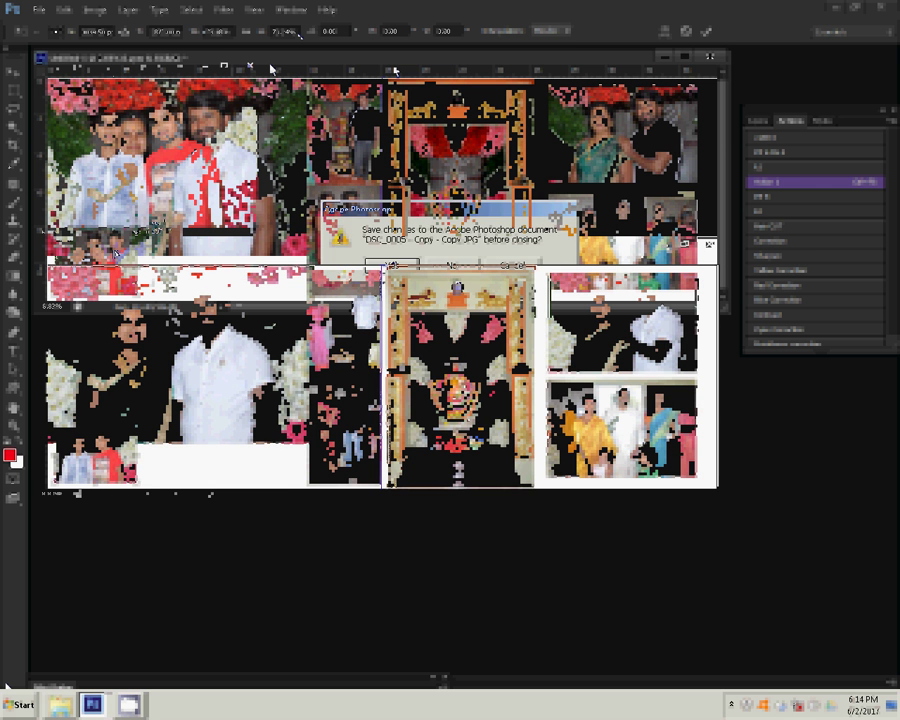
key(alt+Tab)
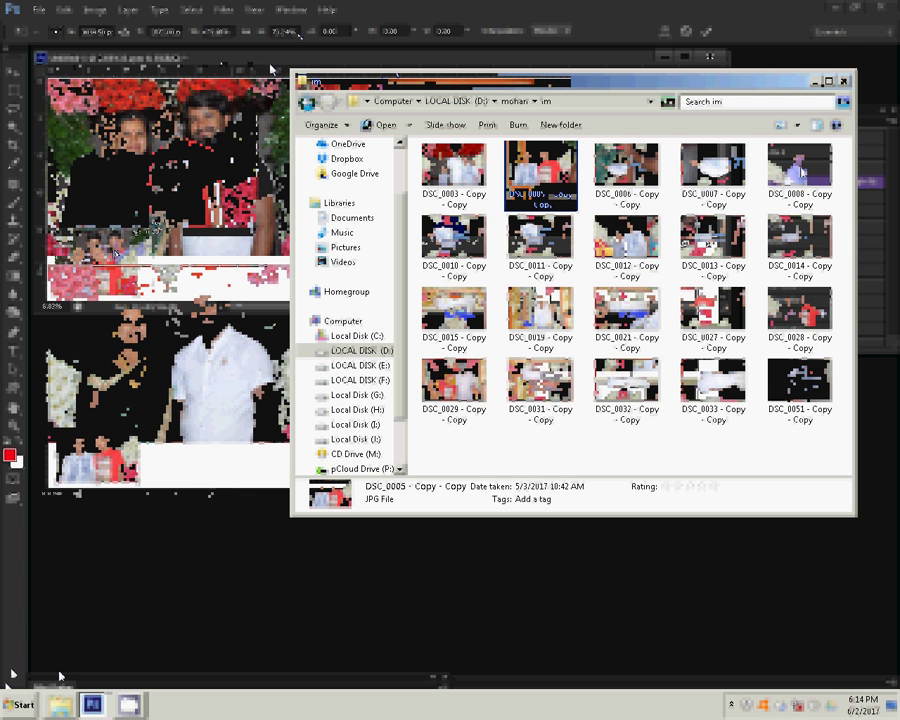
mouse_move(799, 165)
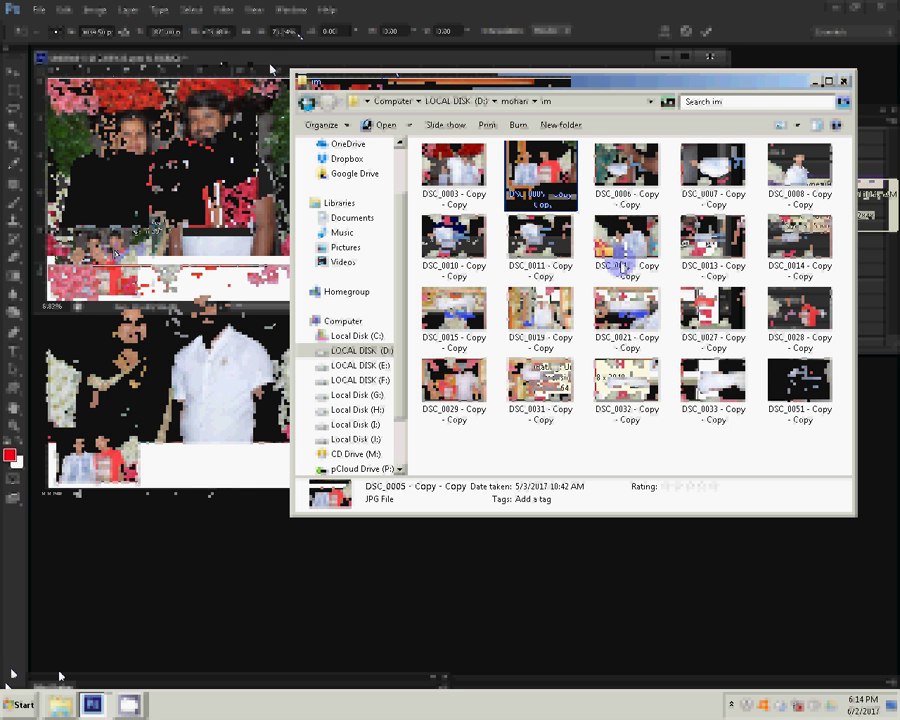
Open DSC_0012 copy and resize it to 8 inches wide
double_click(624, 245)
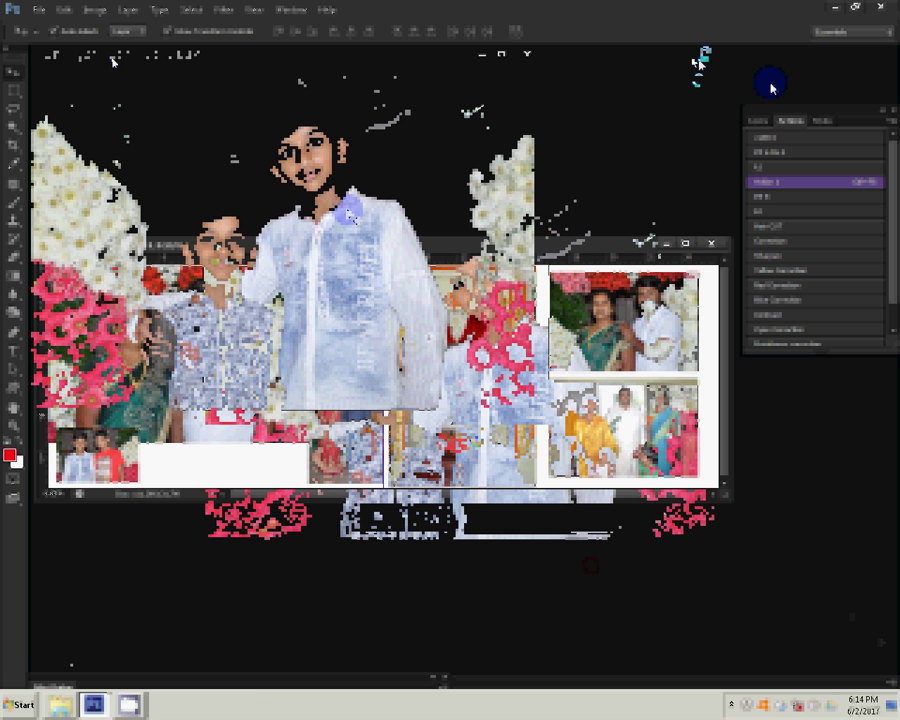
click(95, 9)
click(110, 110)
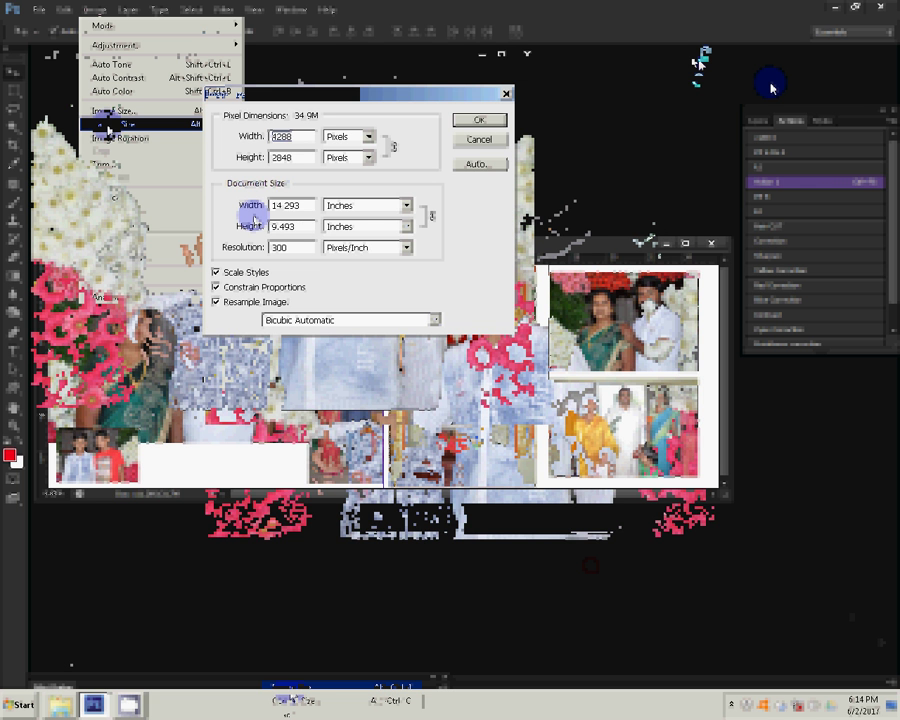
double_click(290, 205)
text(8)
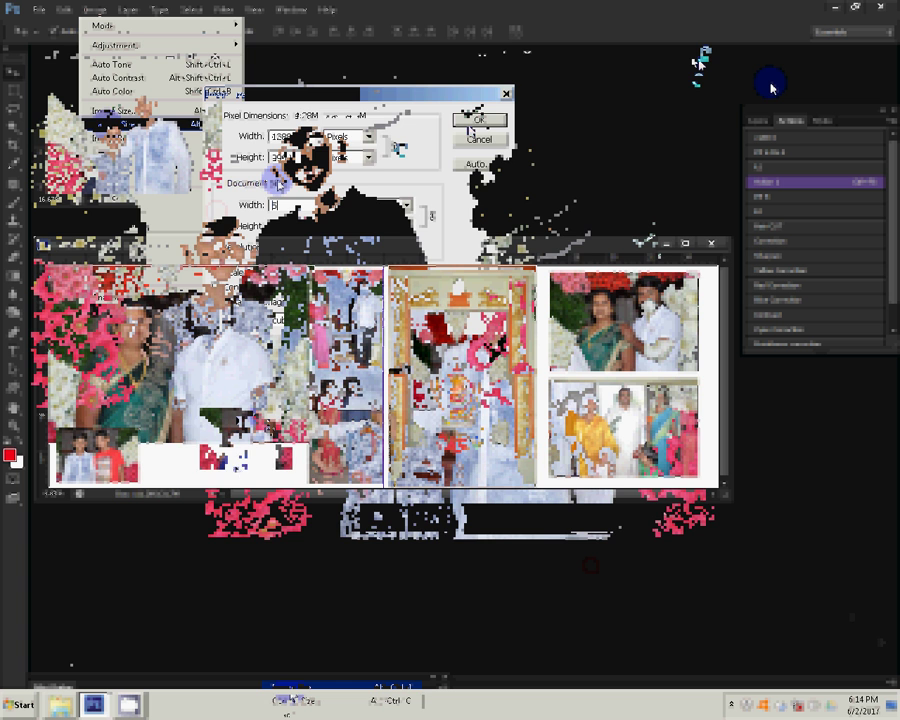
Drag the resized photo into the album beside the first inset, then close the original
mouse_move(771, 88)
mouse_down()
mouse_move(212, 435)
mouse_move(238, 412)
mouse_up()
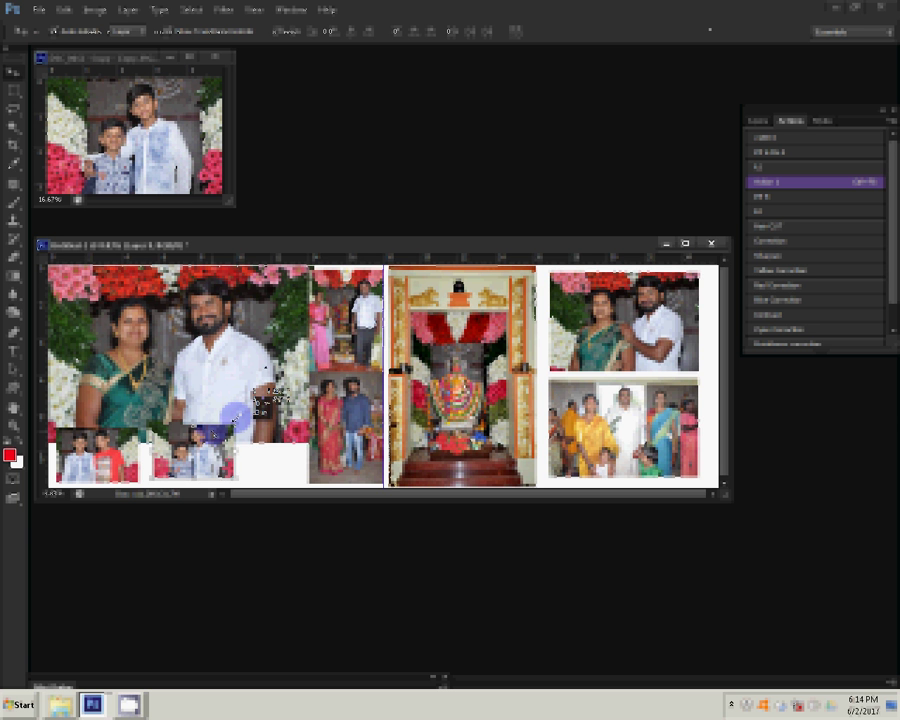
drag(235, 413, 235, 415)
click(216, 58)
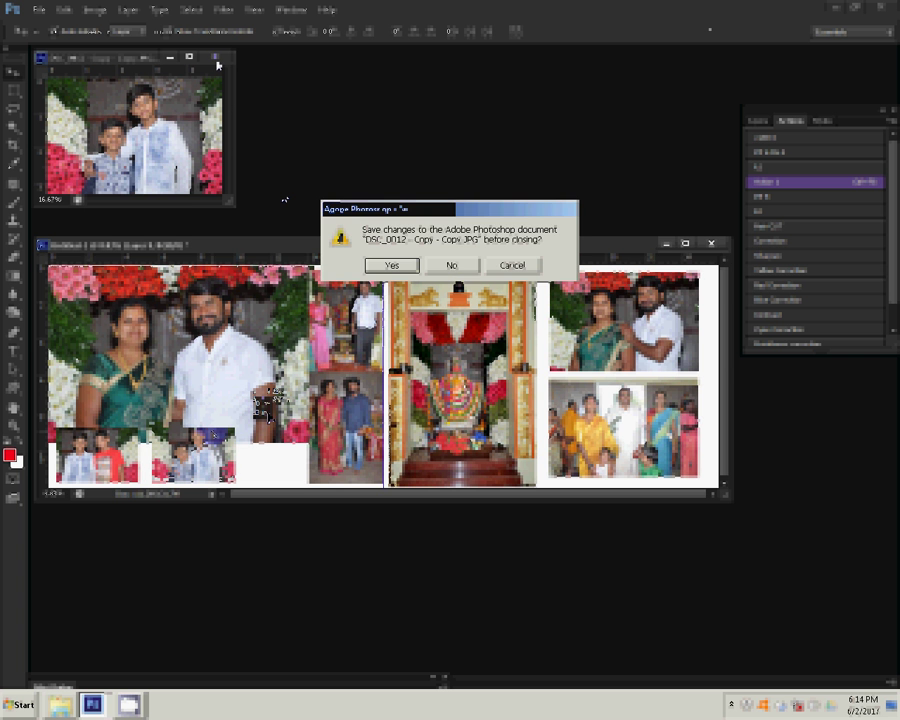
Discard changes to the previous photo and open the DSC_0028 copy
click(463, 263)
key(alt+Tab)
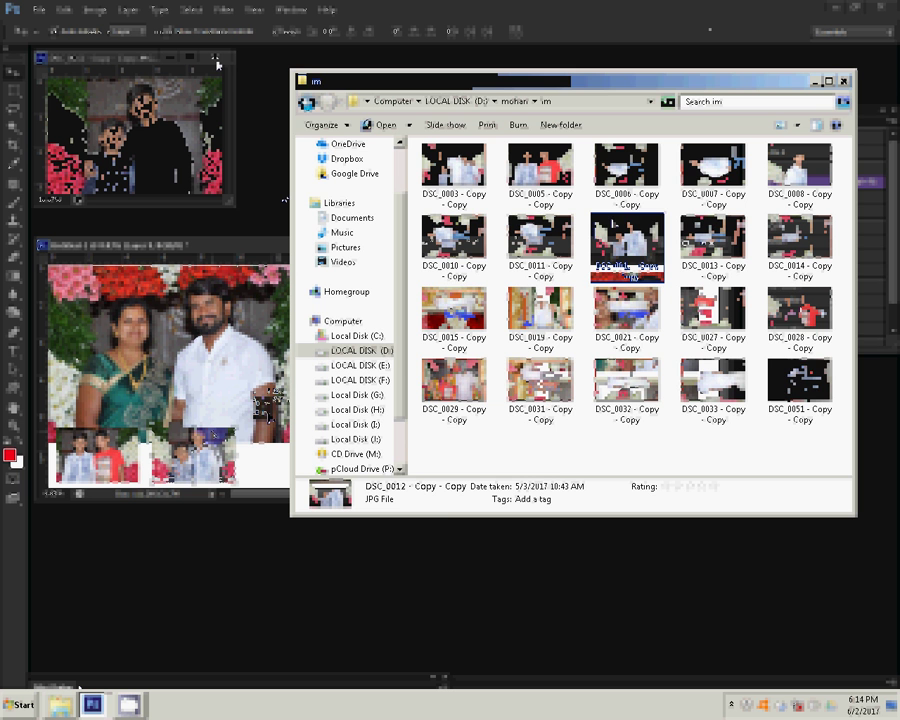
double_click(800, 318)
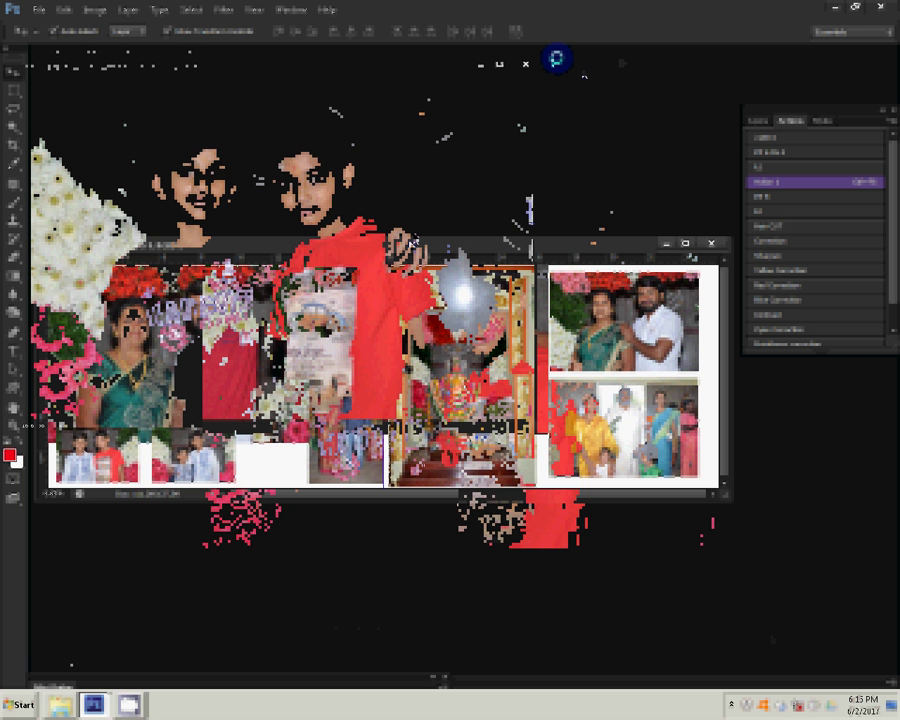
Resize the DSC_0028 copy to 6 and stretch the bottom-strip photo to fill its slot
click(95, 9)
click(112, 110)
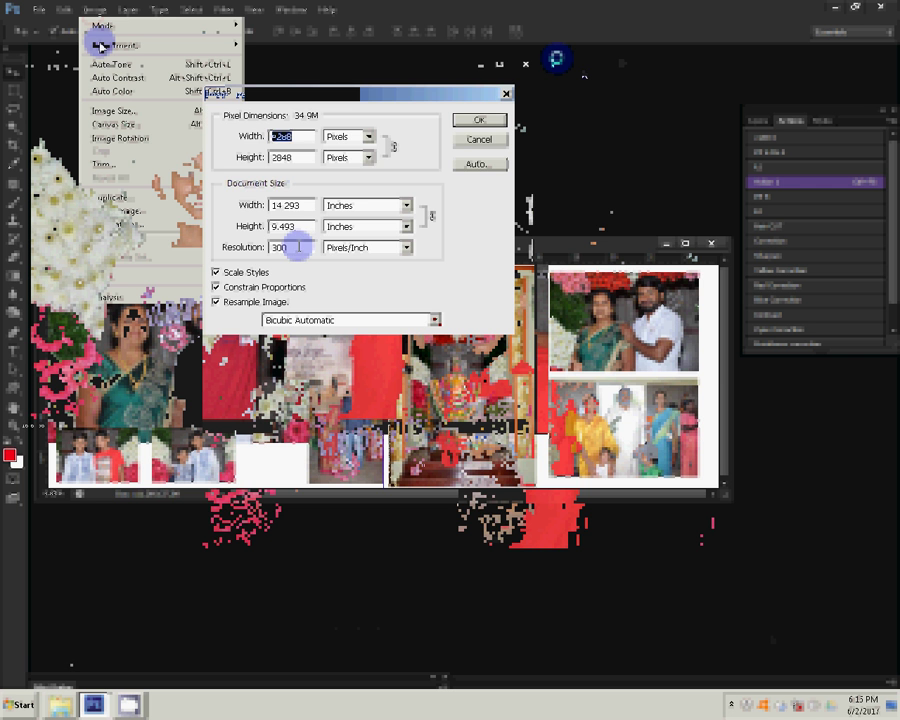
text(6)
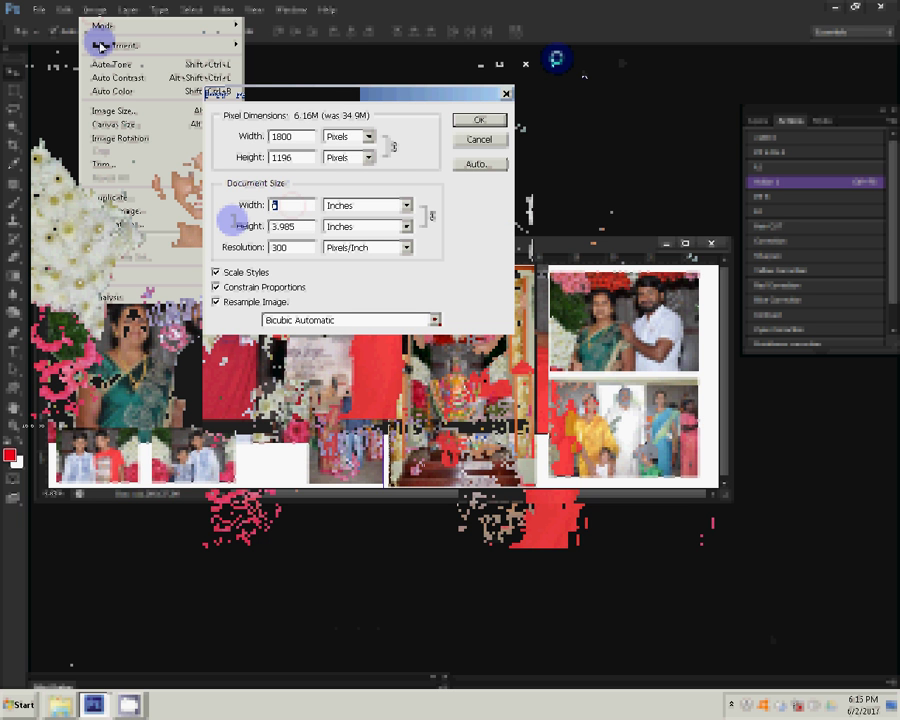
drag(231, 211, 232, 218)
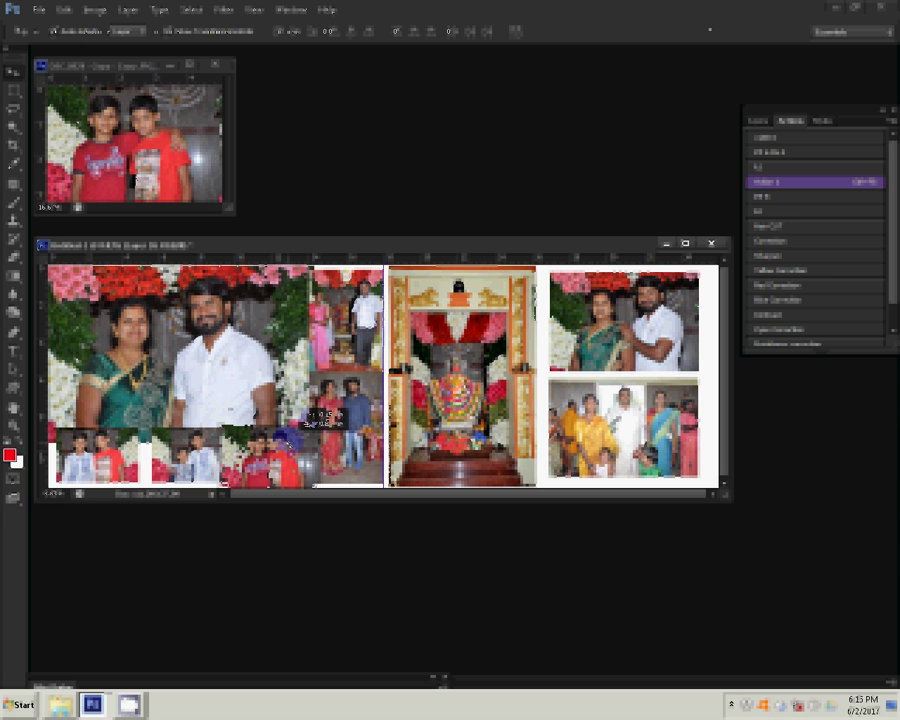
drag(303, 421, 158, 454)
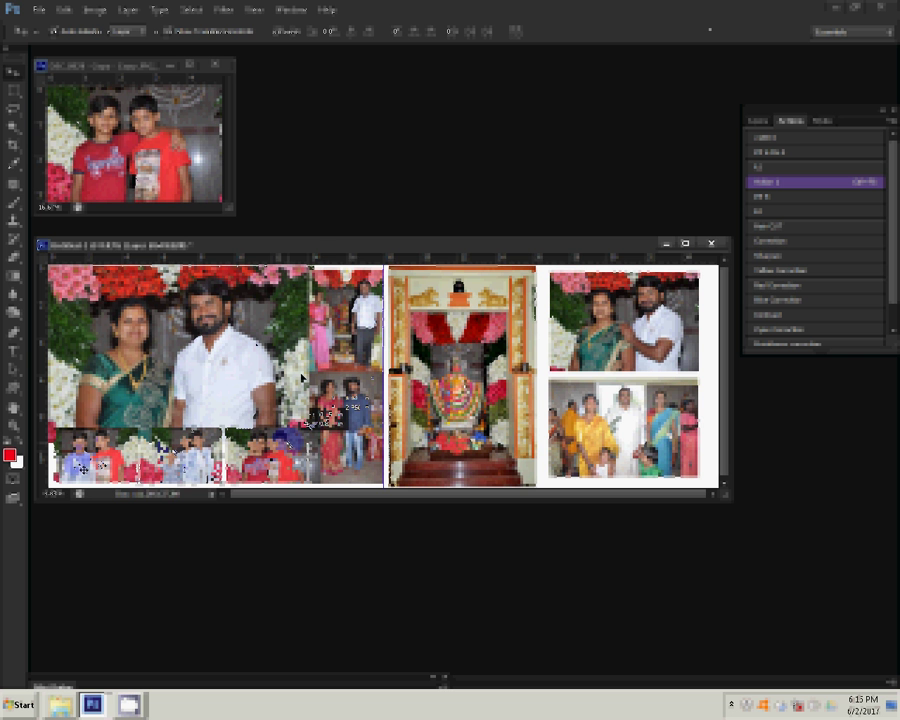
Close the source photo unsaved, return Explorer to the Delete folder, and switch back to the album
click(214, 64)
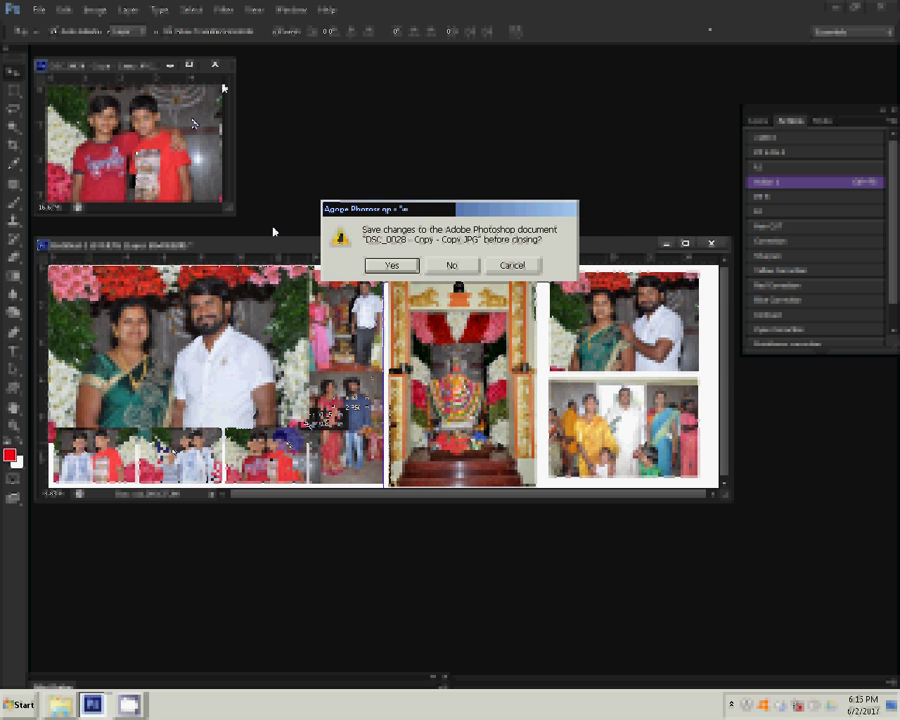
click(451, 265)
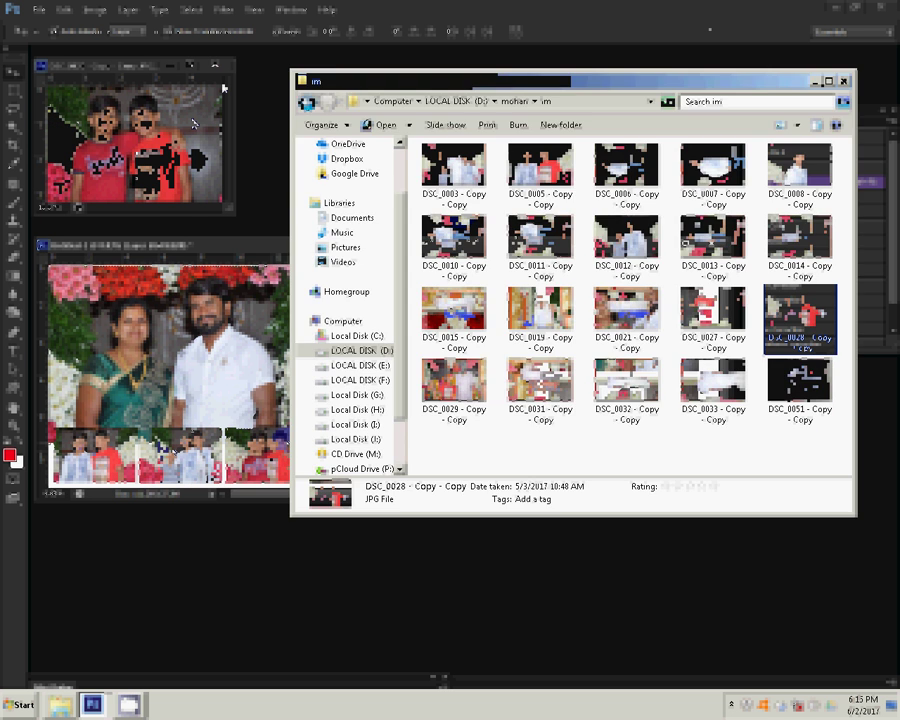
ctrl+click(540, 168)
ctrl+click(625, 240)
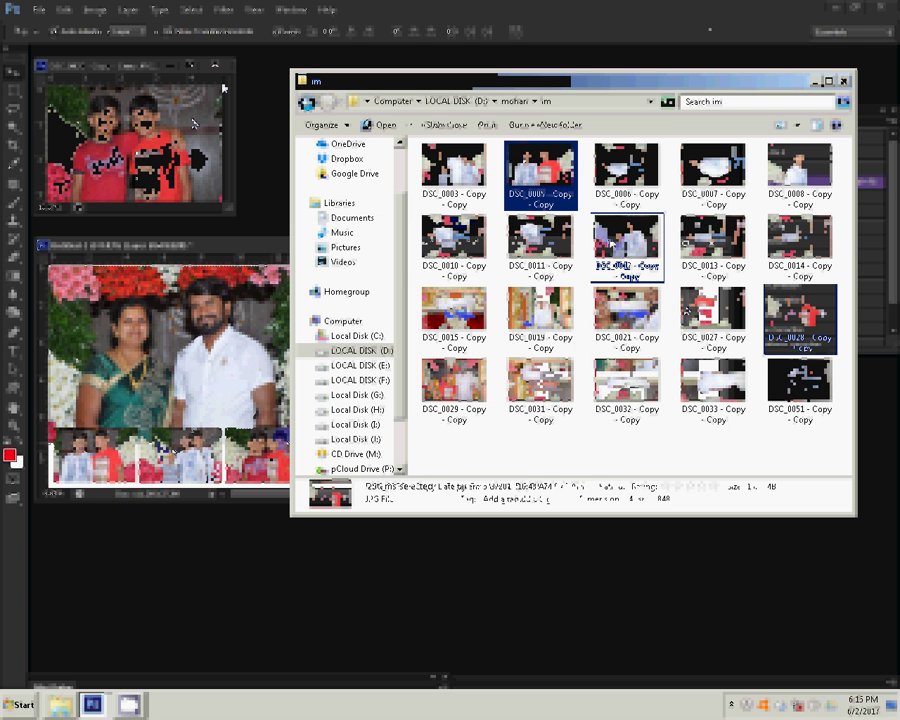
click(311, 103)
click(324, 125)
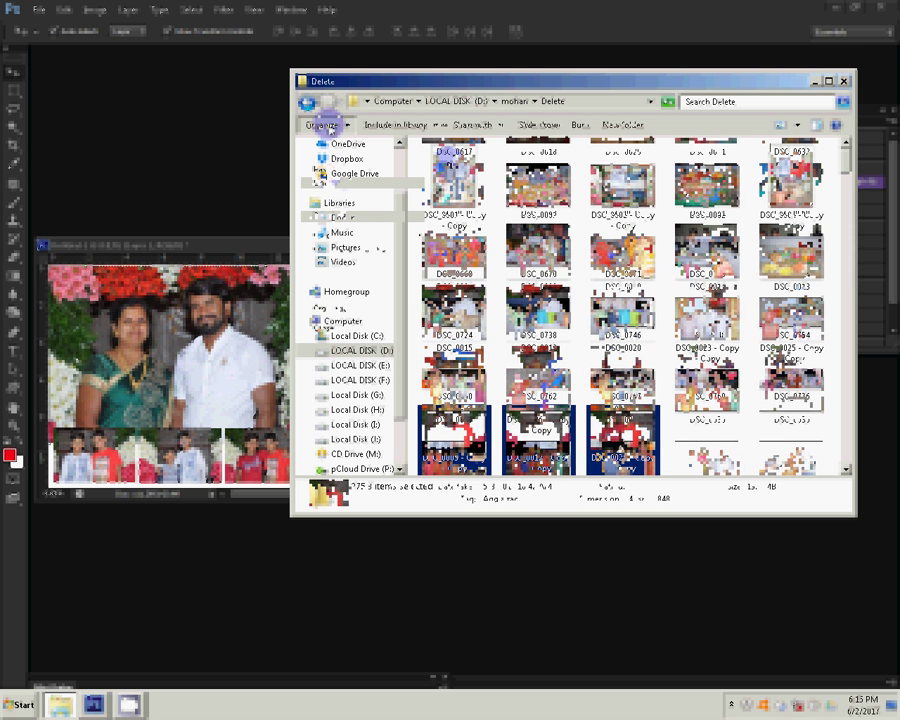
click(128, 362)
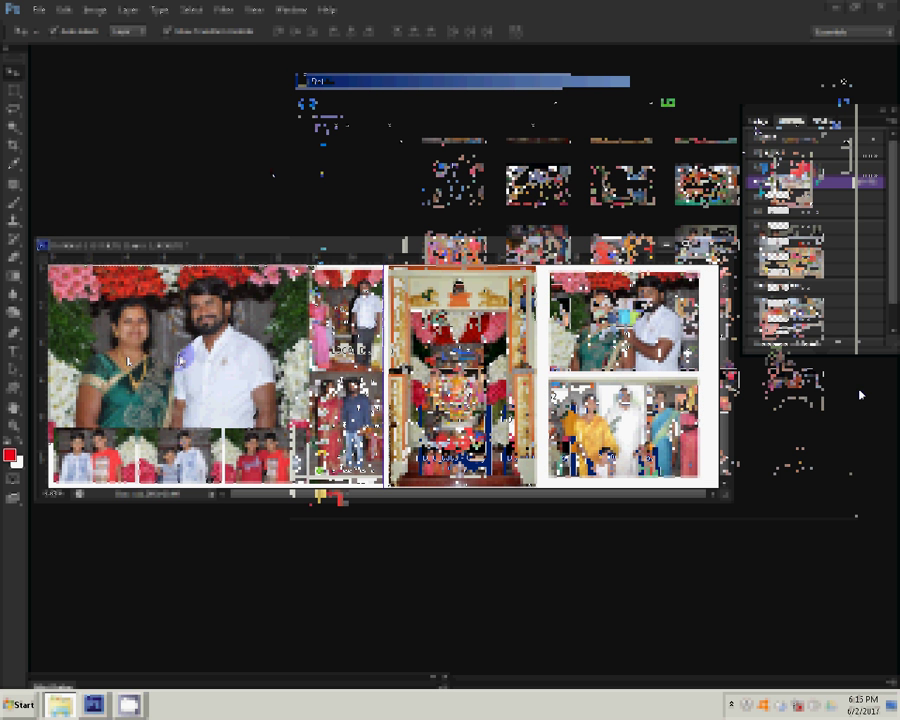
Add a 2 px bright green Stroke layer style to the bottom-strip inset photo
click(781, 347)
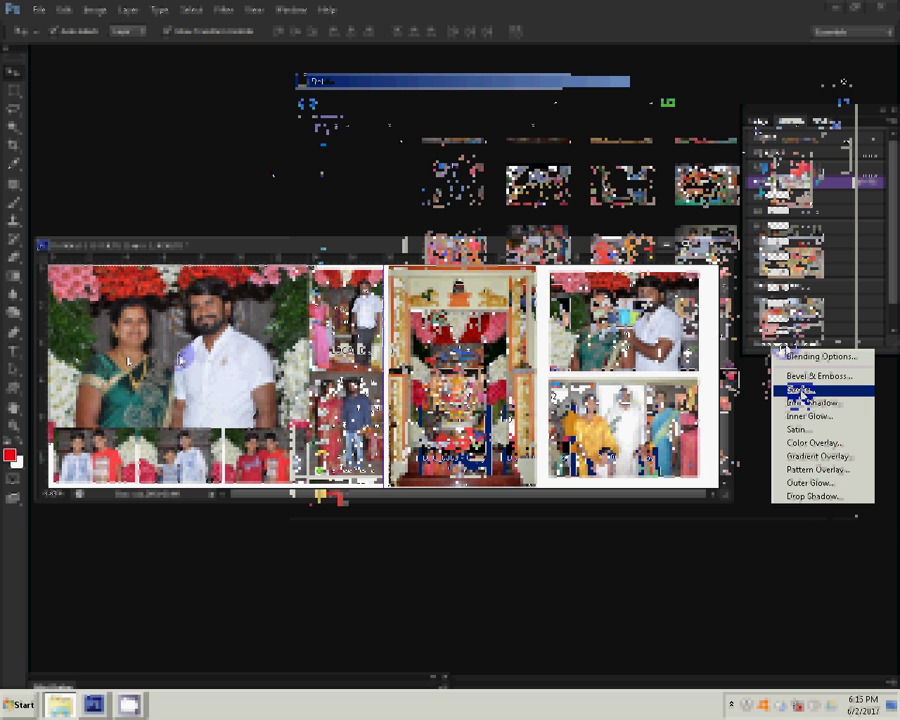
click(790, 356)
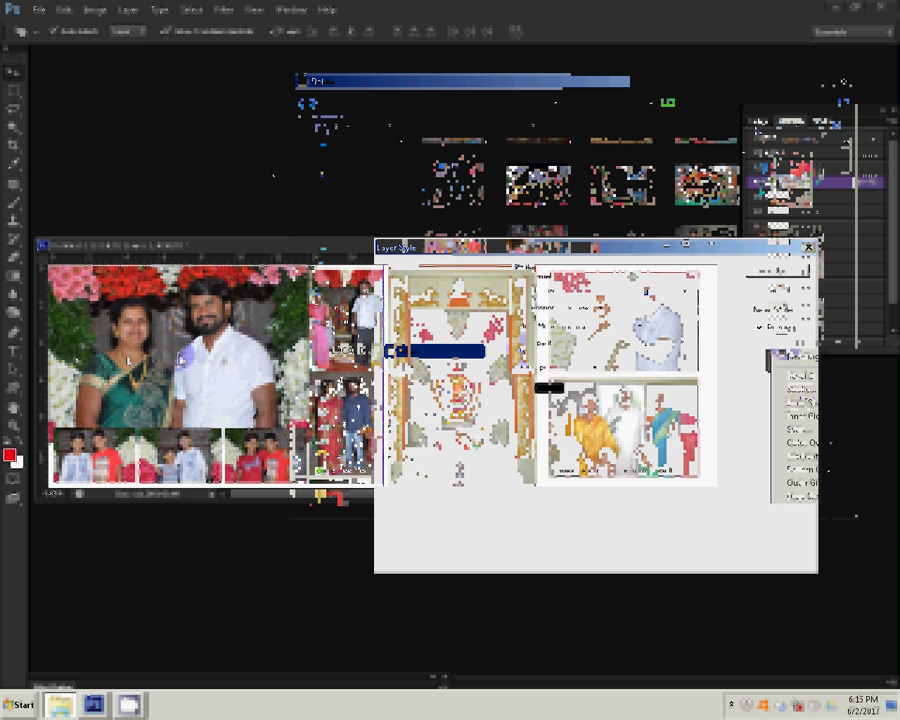
click(549, 389)
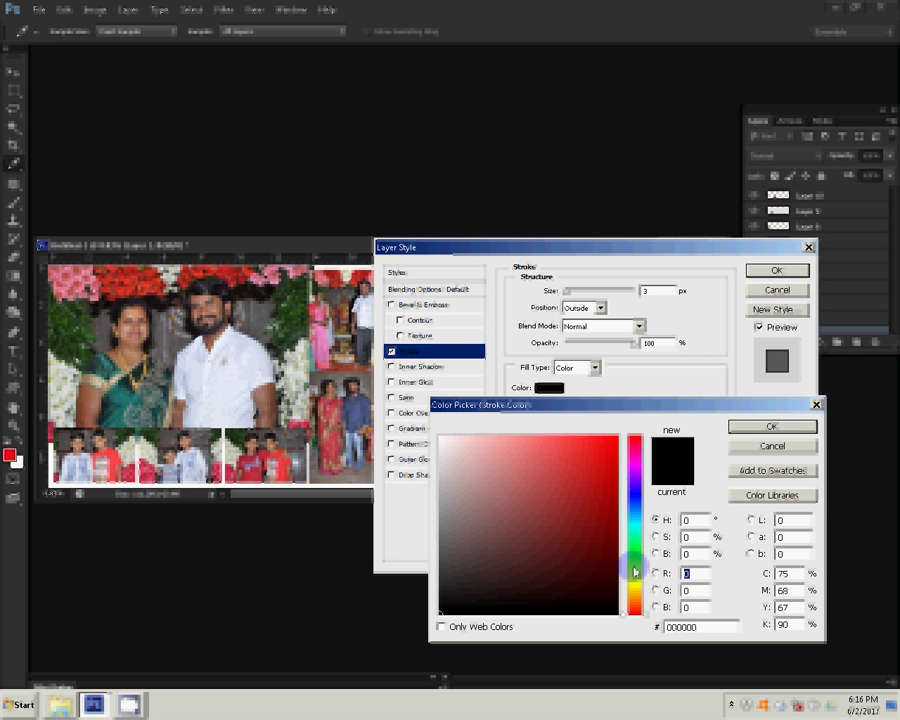
click(634, 571)
click(615, 441)
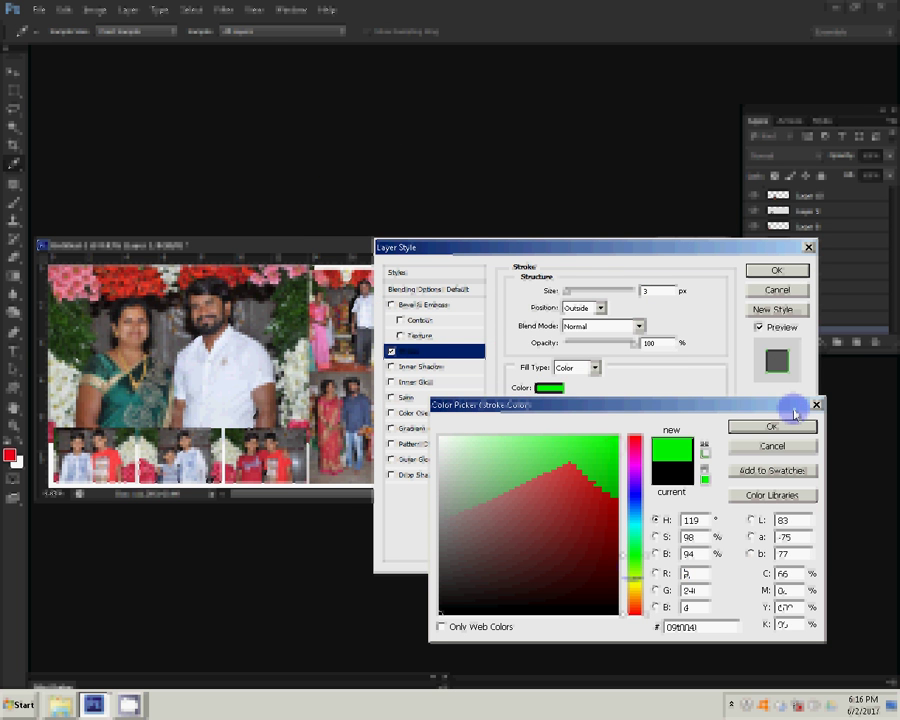
click(793, 425)
text(22)
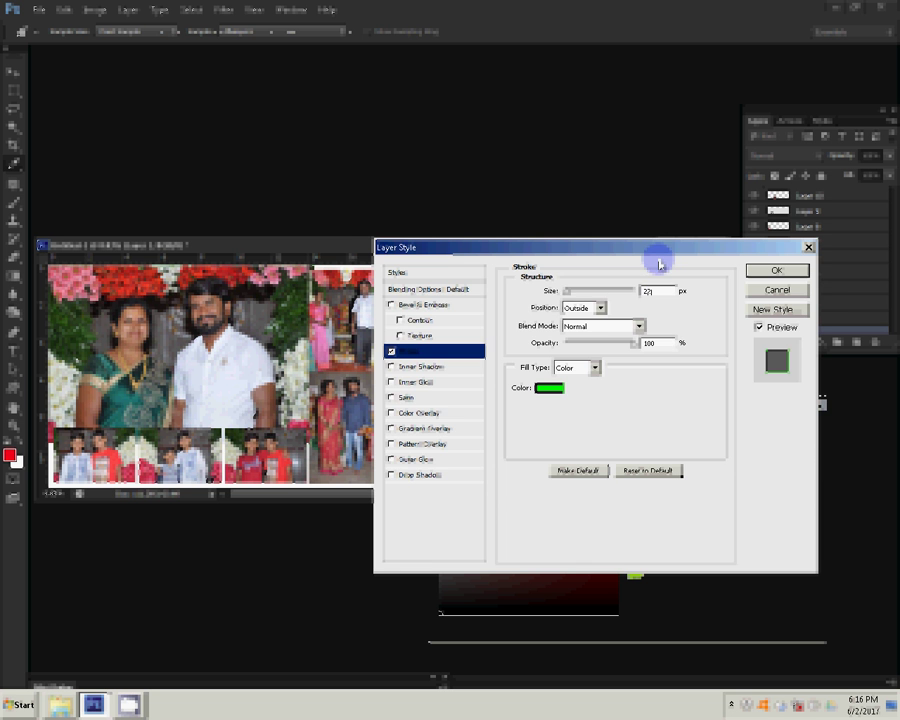
click(776, 270)
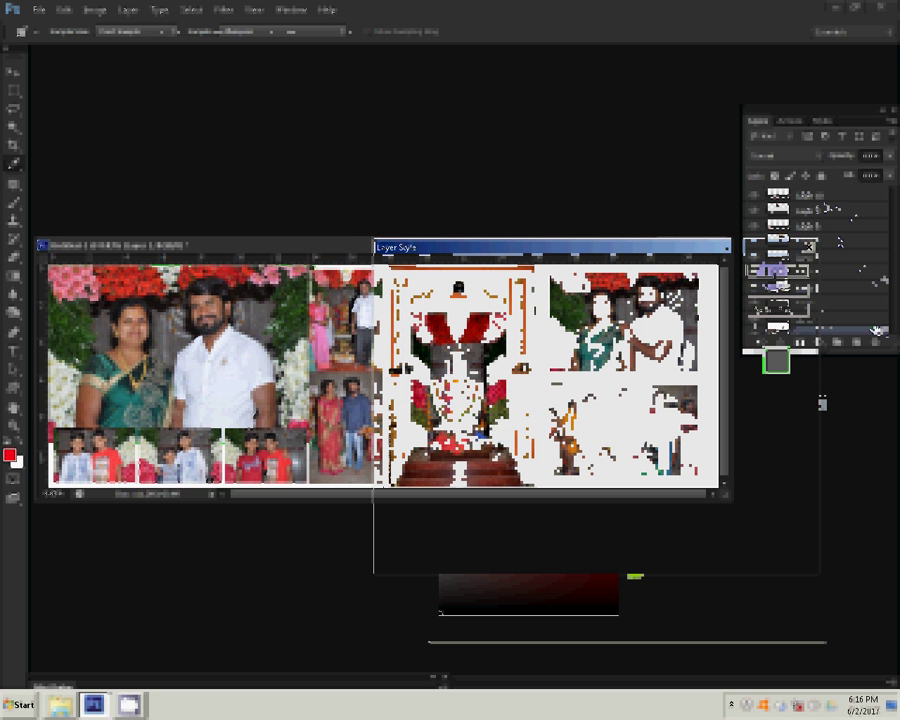
Copy the green stroke style and paste it onto four other photo layers
right_click(855, 290)
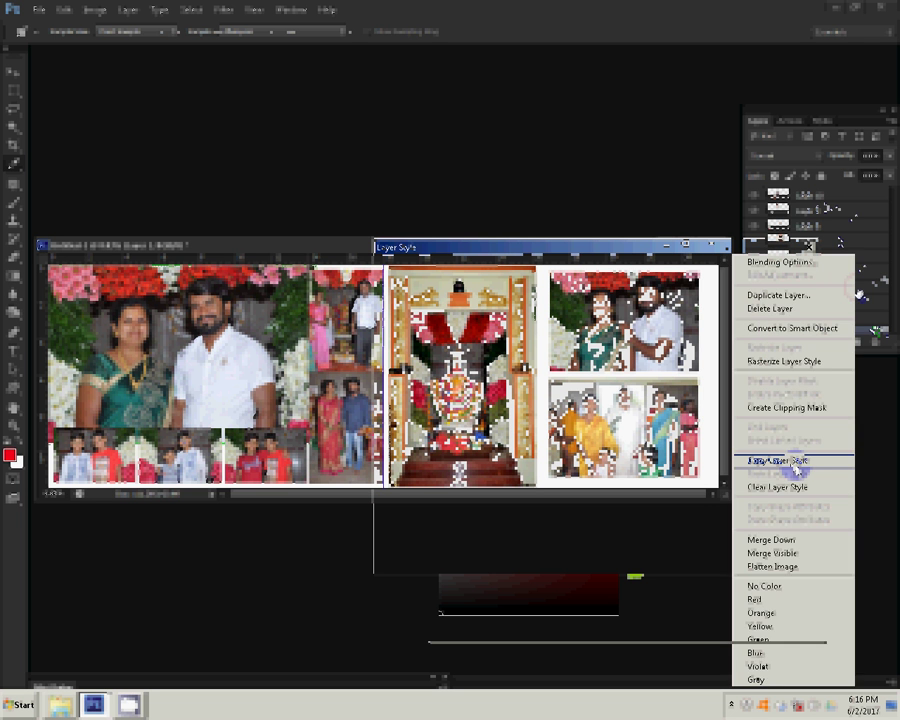
click(795, 462)
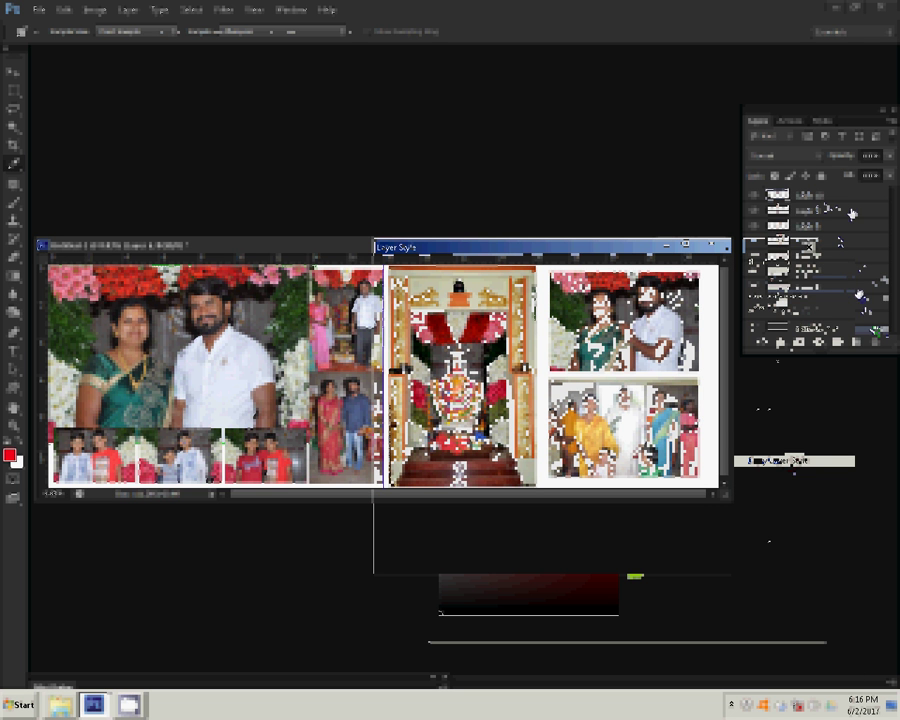
right_click(852, 213)
click(815, 412)
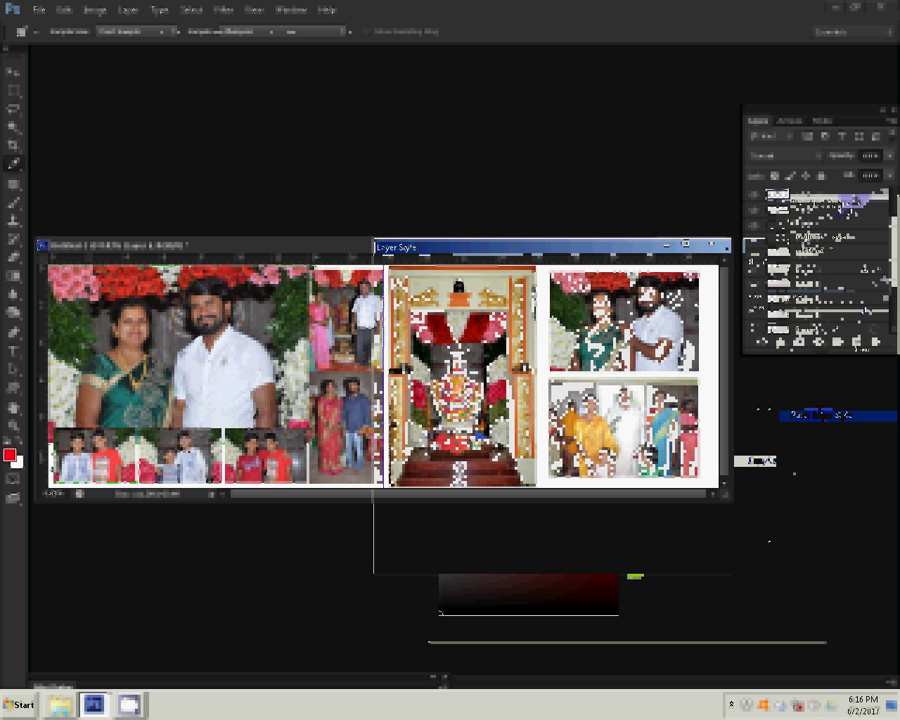
right_click(778, 190)
click(815, 412)
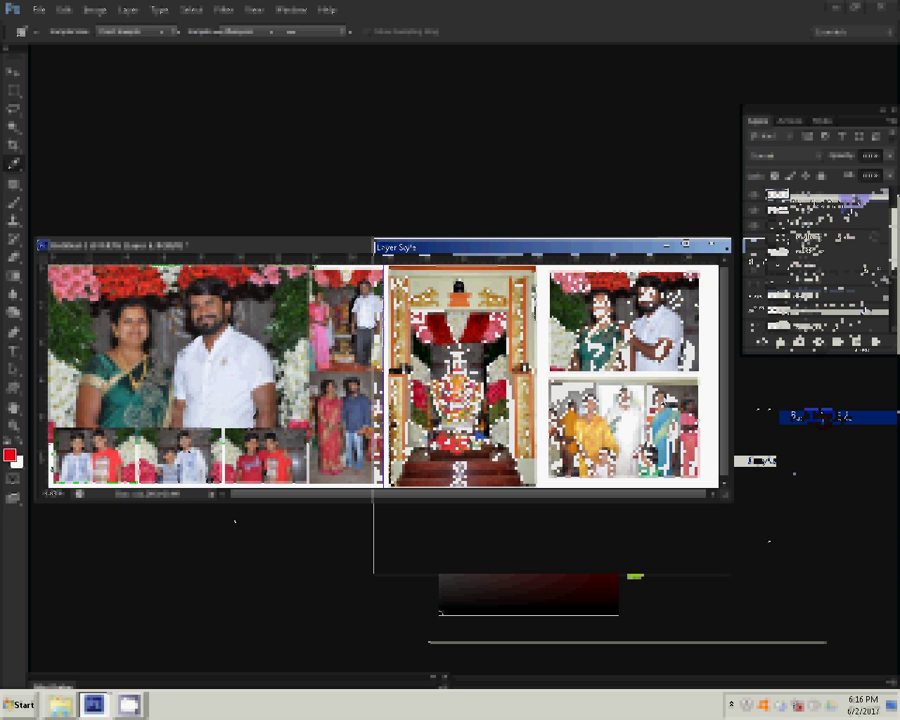
right_click(778, 190)
click(815, 412)
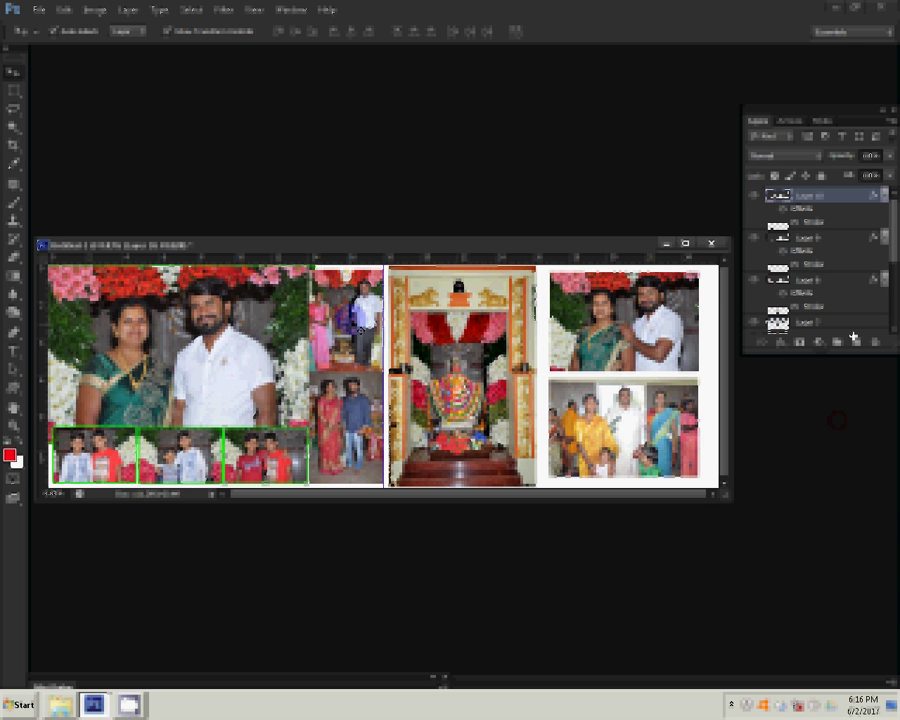
right_click(845, 322)
click(790, 474)
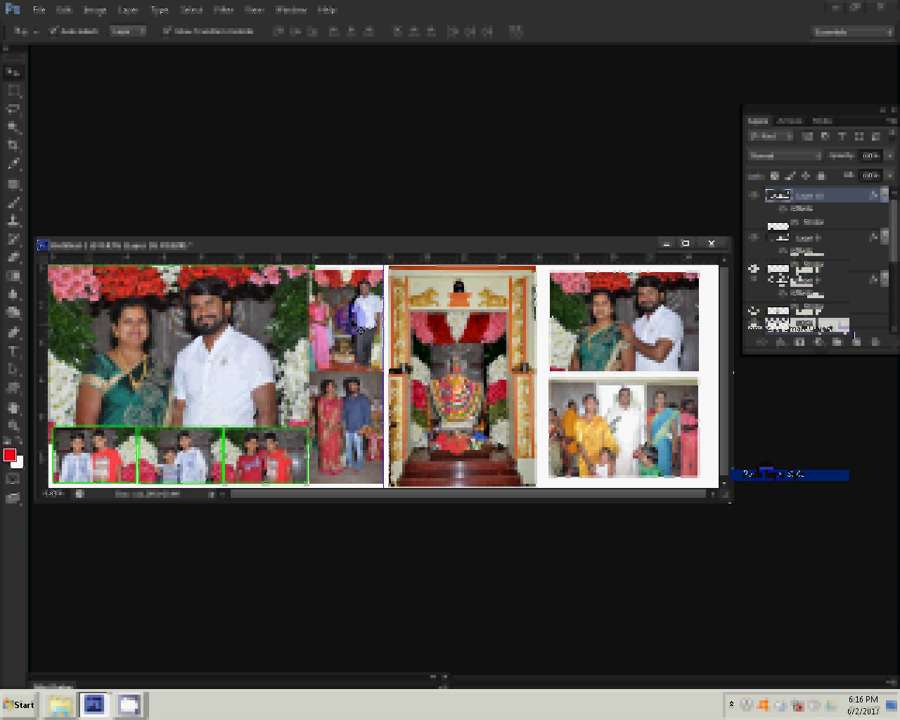
Paste the green stroke onto the middle-left, temple and right-hand photo layers
right_click(852, 320)
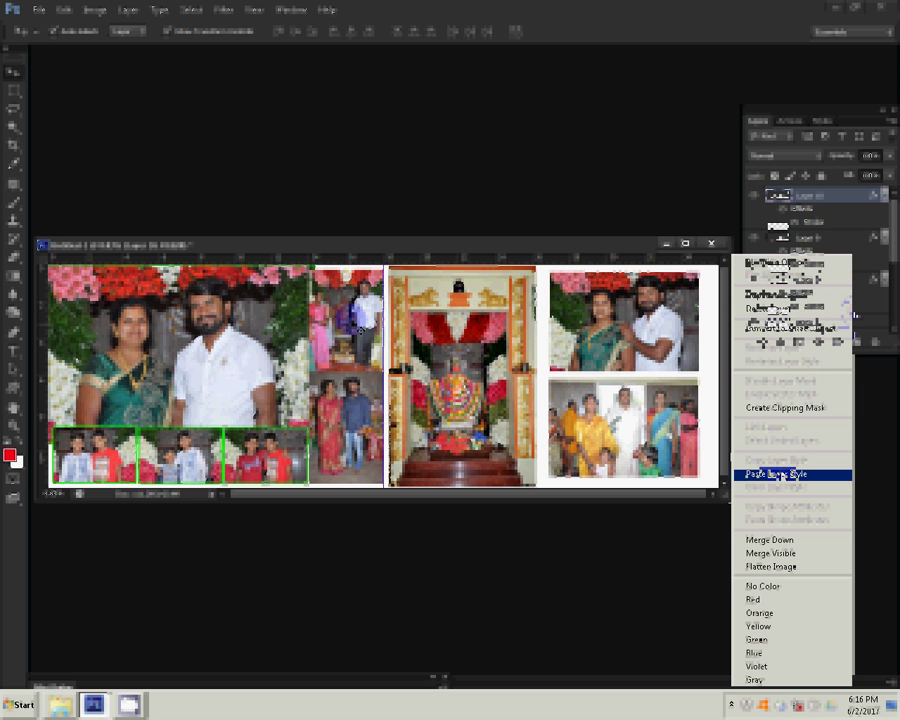
click(781, 476)
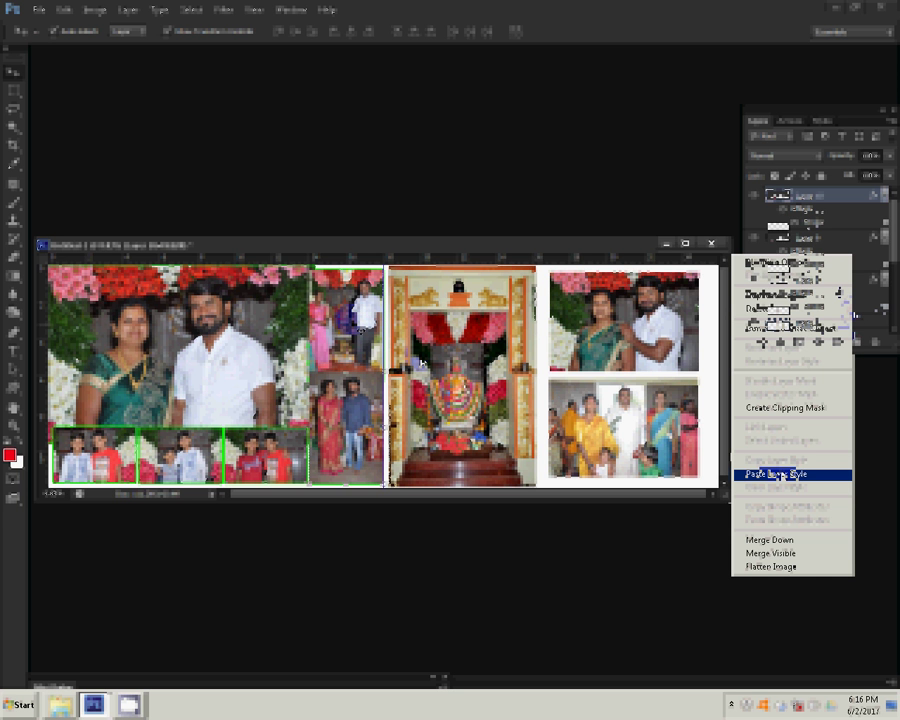
right_click(826, 300)
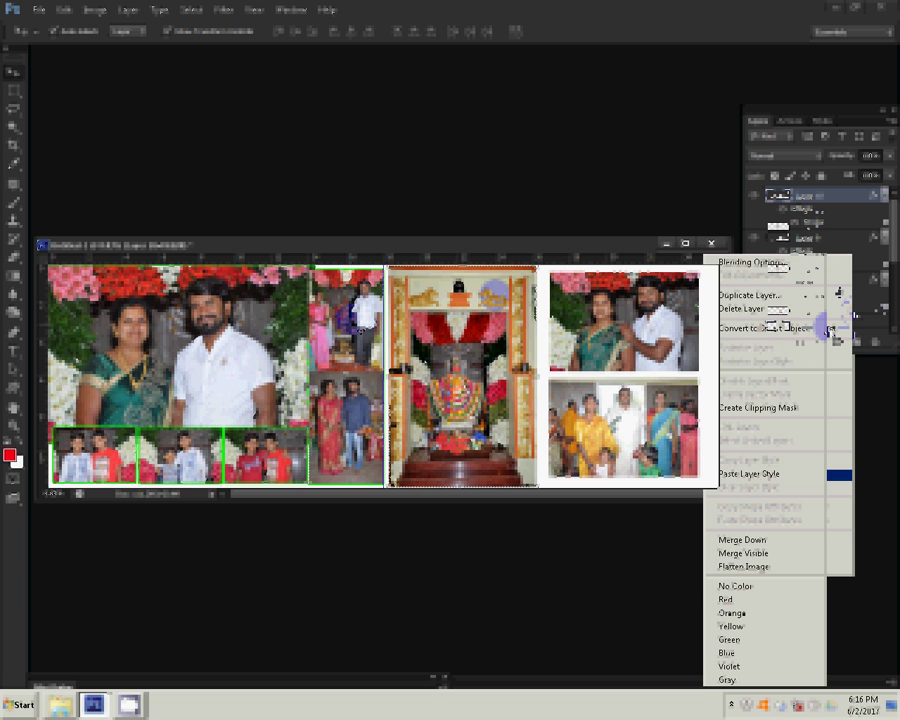
click(748, 540)
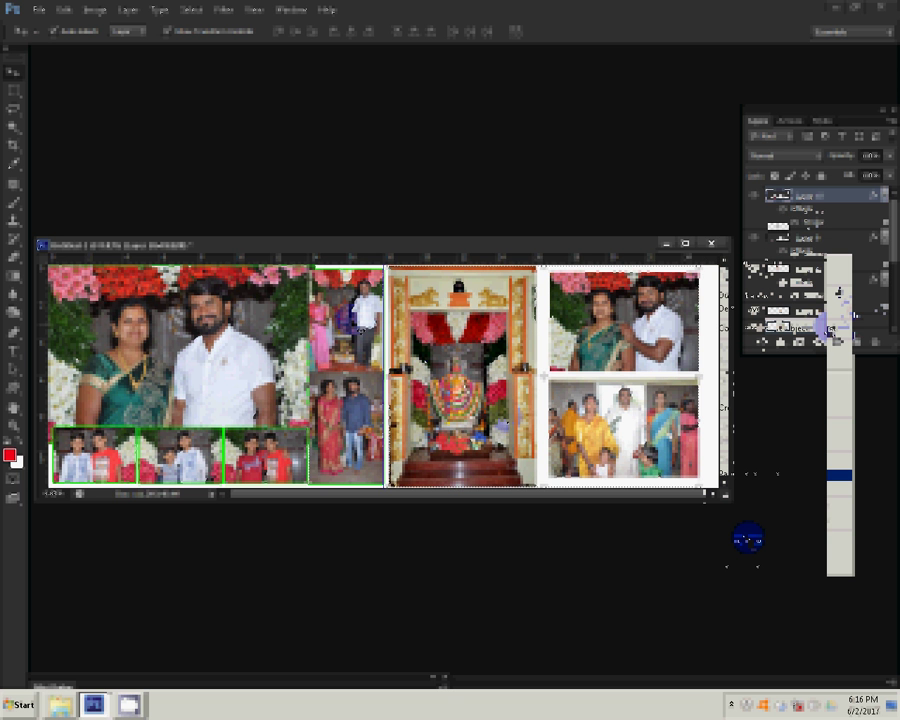
right_click(866, 322)
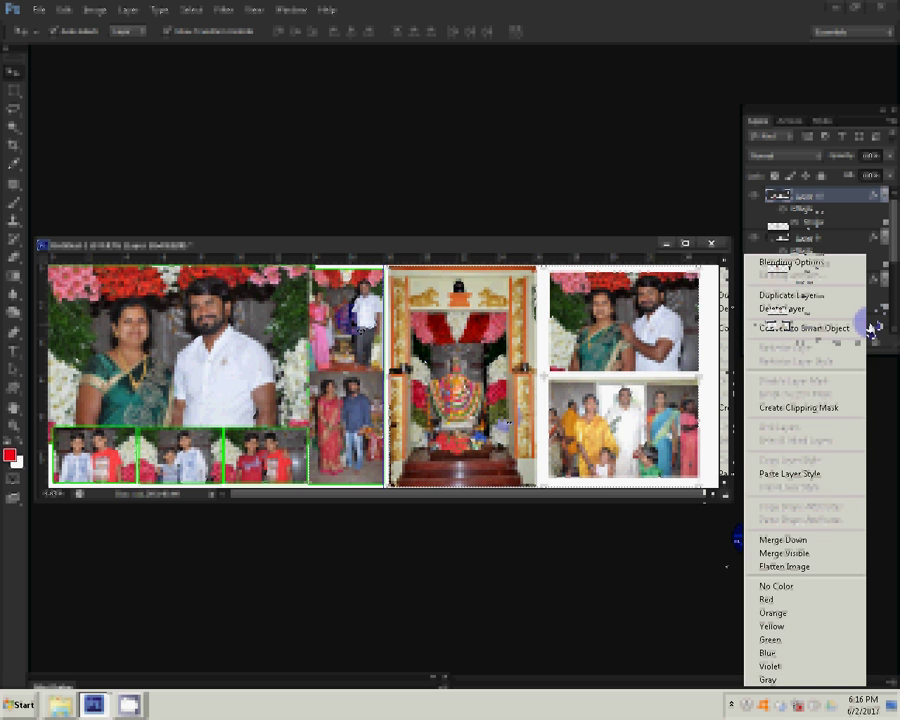
click(805, 474)
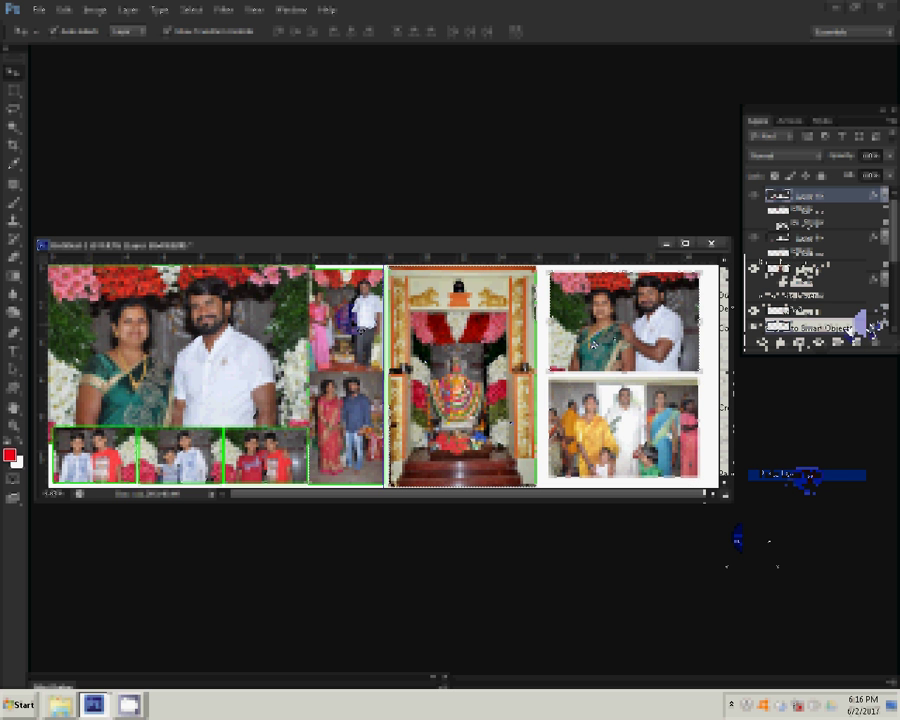
right_click(849, 329)
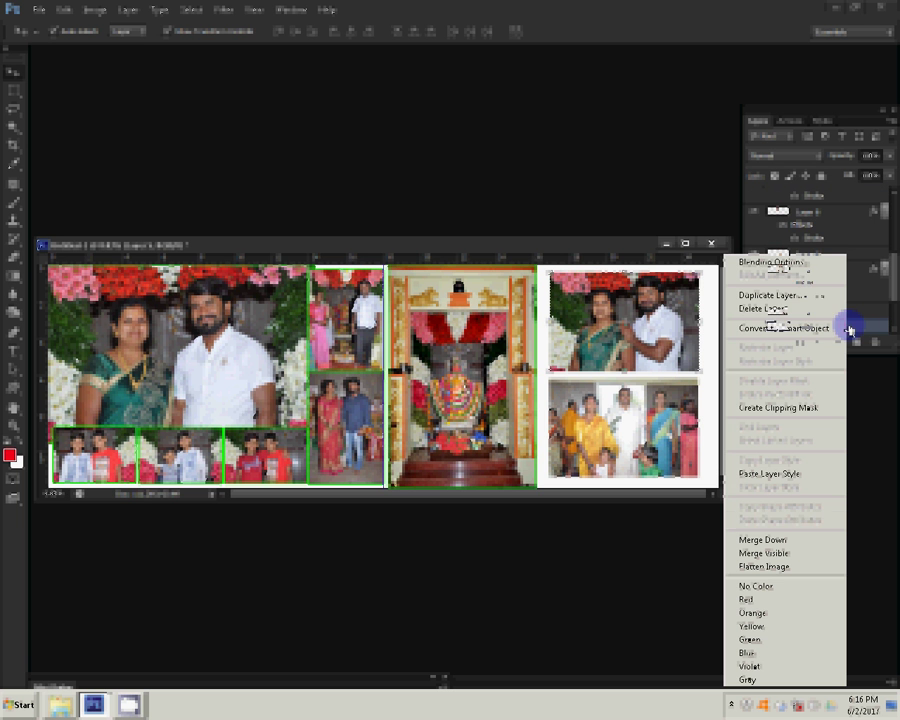
click(768, 474)
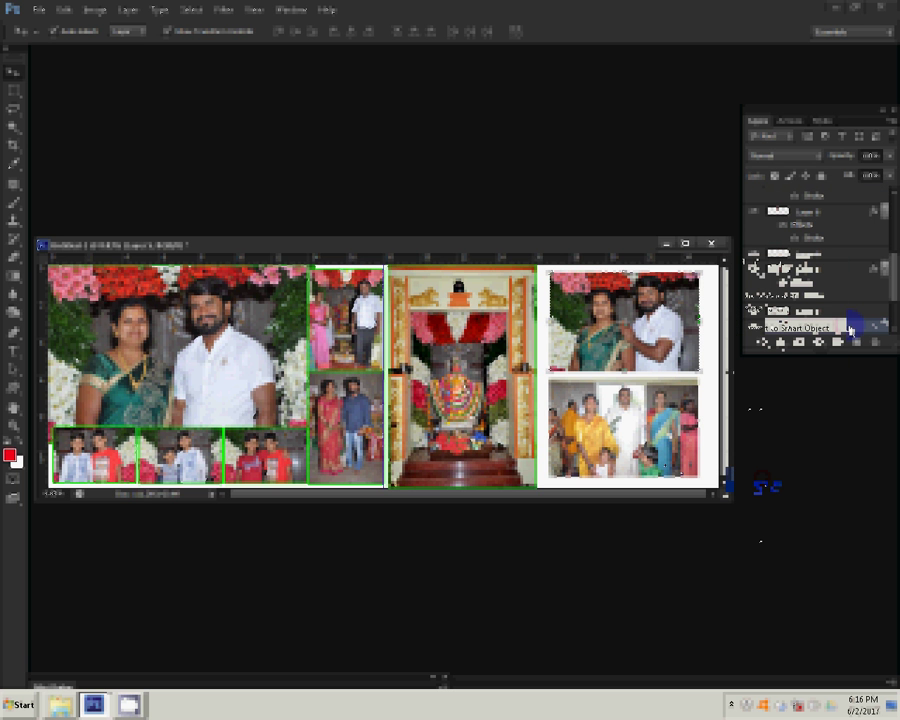
right_click(849, 329)
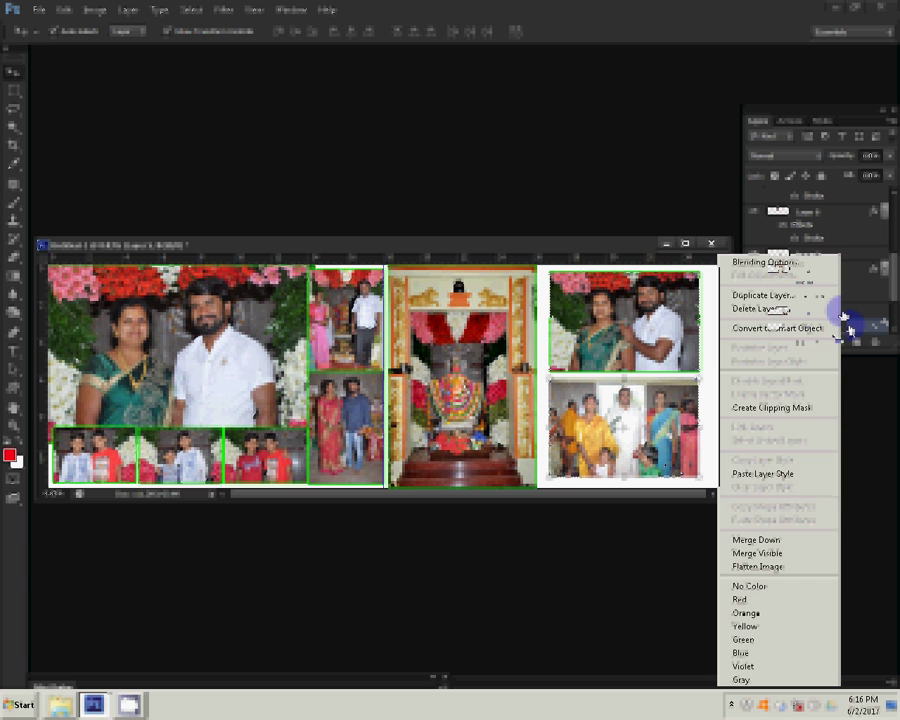
click(776, 487)
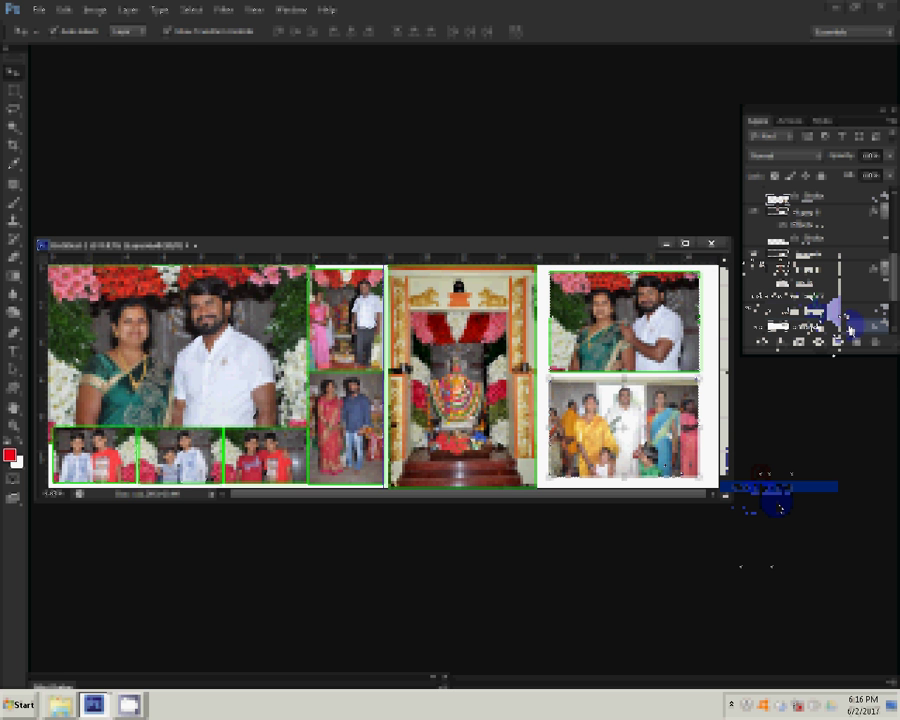
Add a Gradient Fill layer using the rainbow spectrum gradient
click(820, 342)
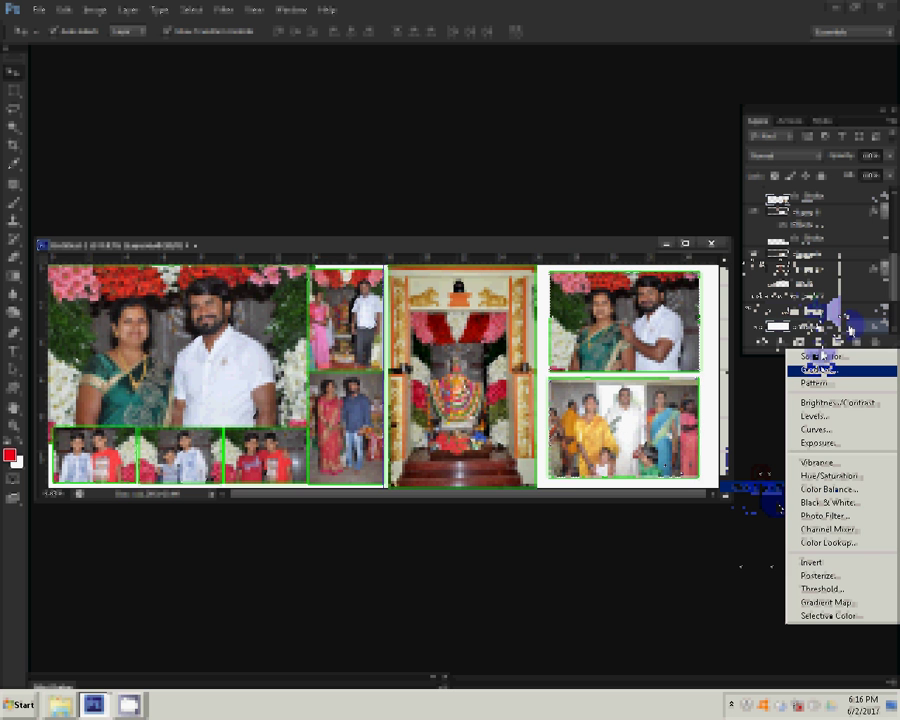
click(820, 369)
click(520, 271)
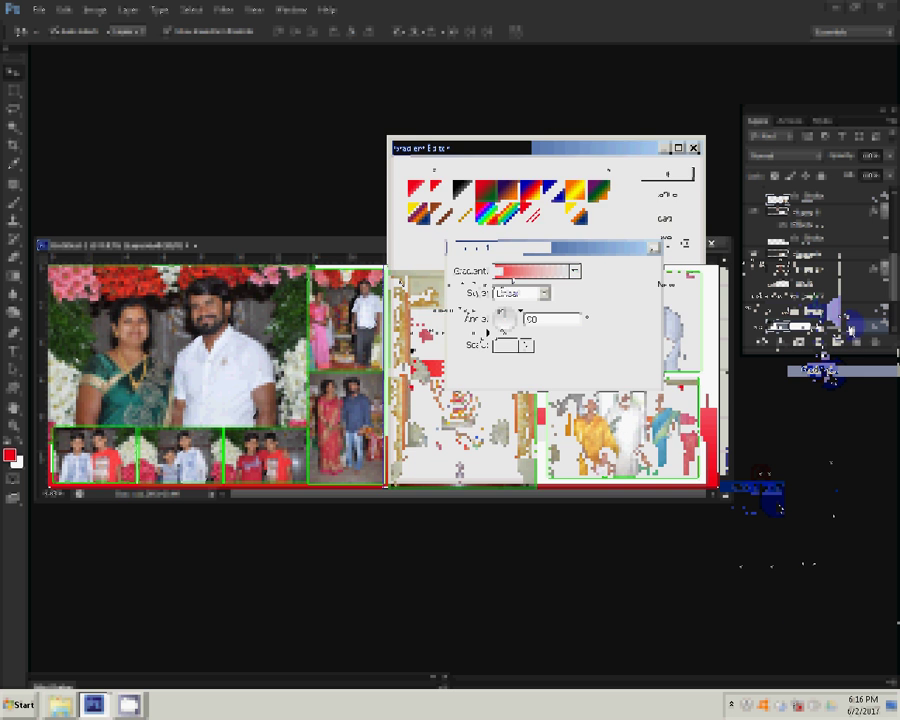
click(497, 213)
click(660, 176)
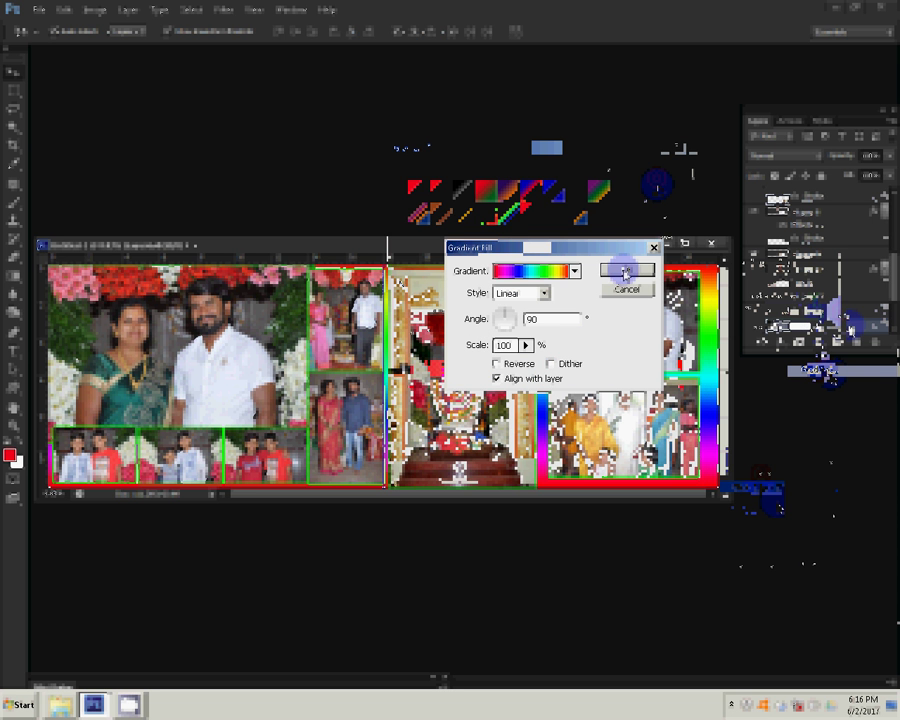
Rotate the rainbow gradient to a new angle and apply the fill
click(514, 317)
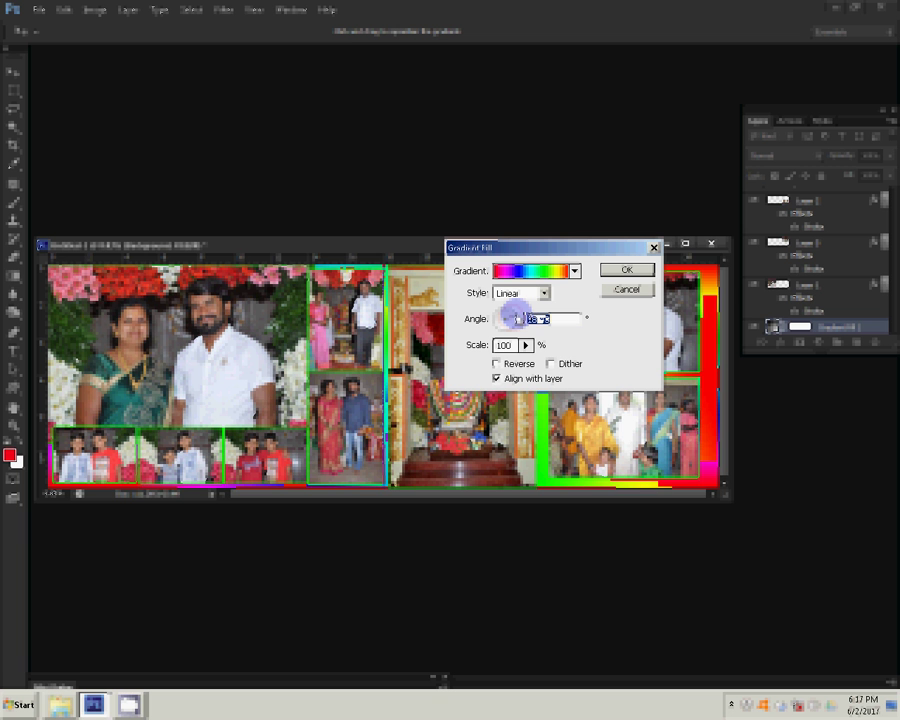
drag(514, 317, 514, 316)
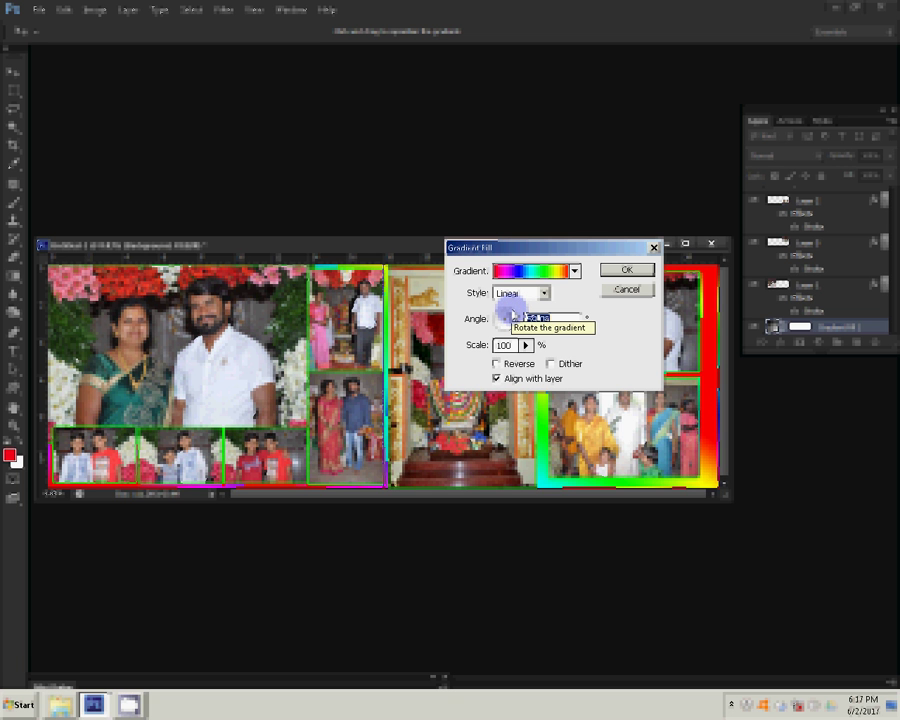
click(626, 270)
click(790, 157)
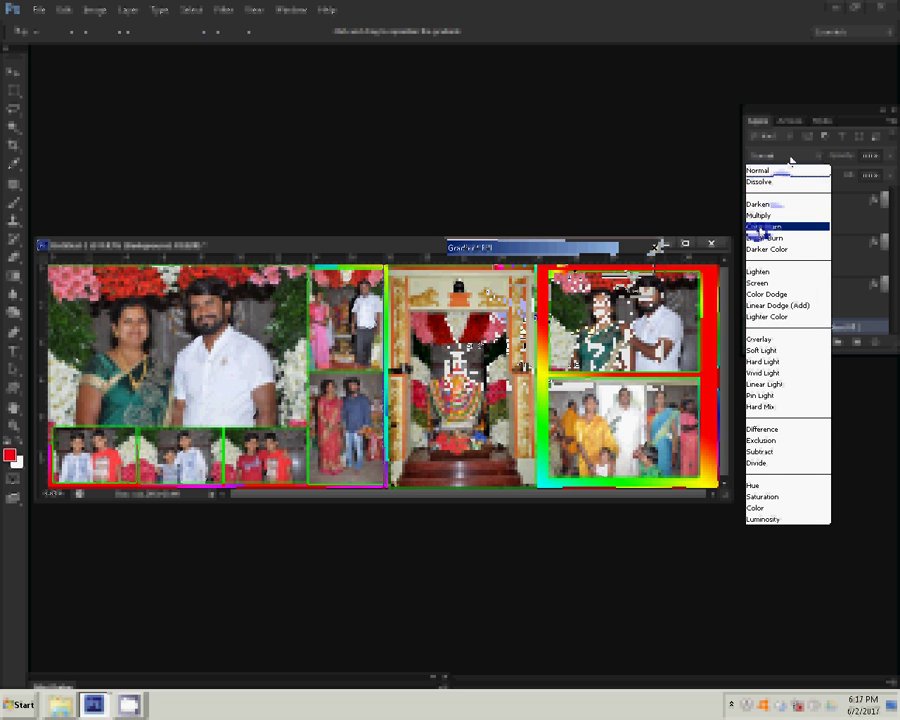
click(759, 220)
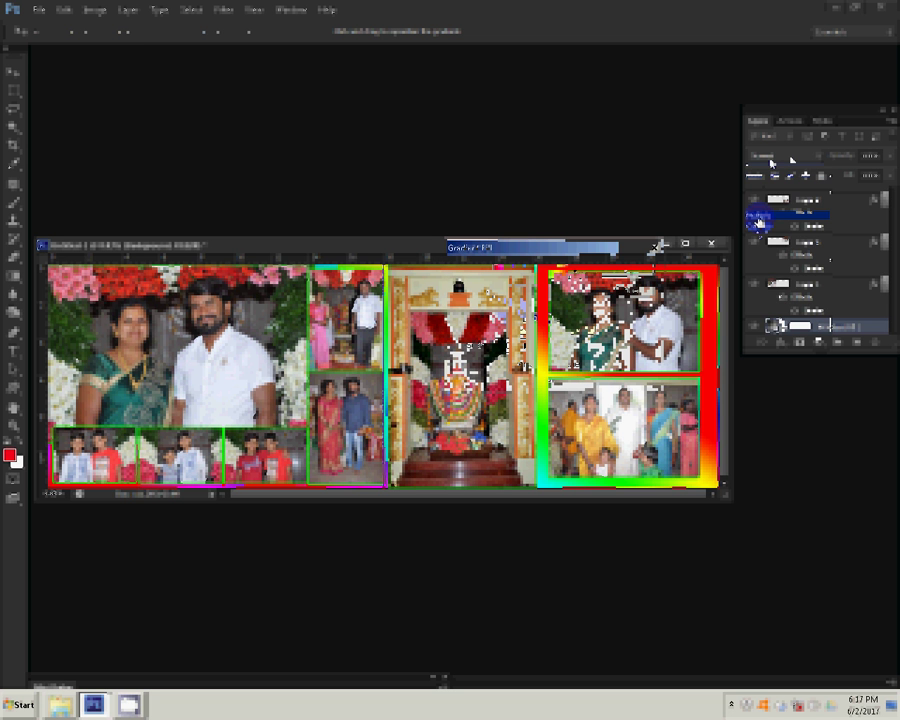
click(790, 157)
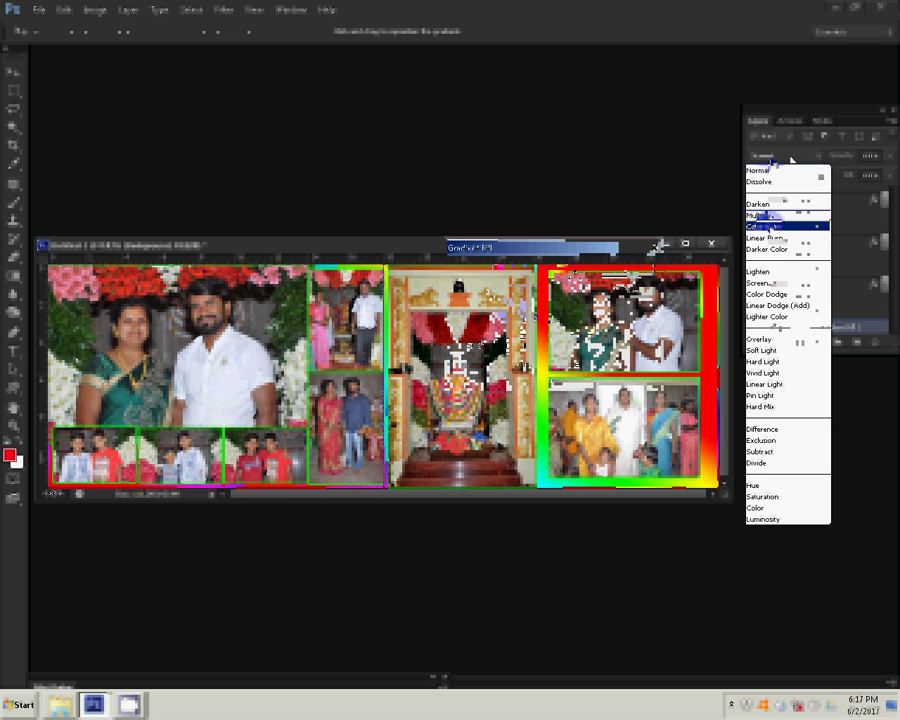
click(768, 227)
click(786, 158)
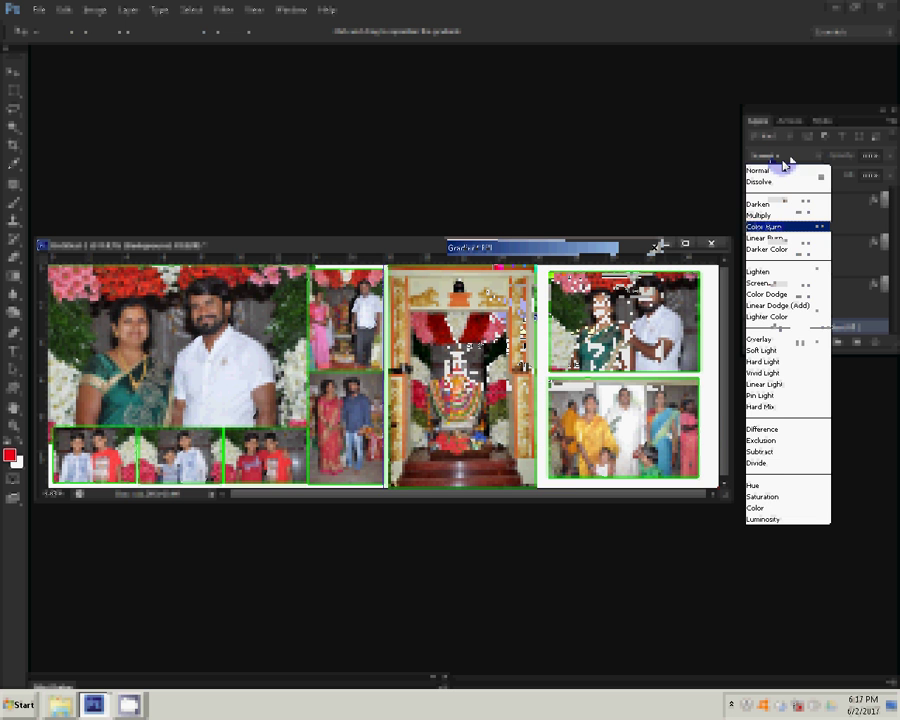
click(768, 236)
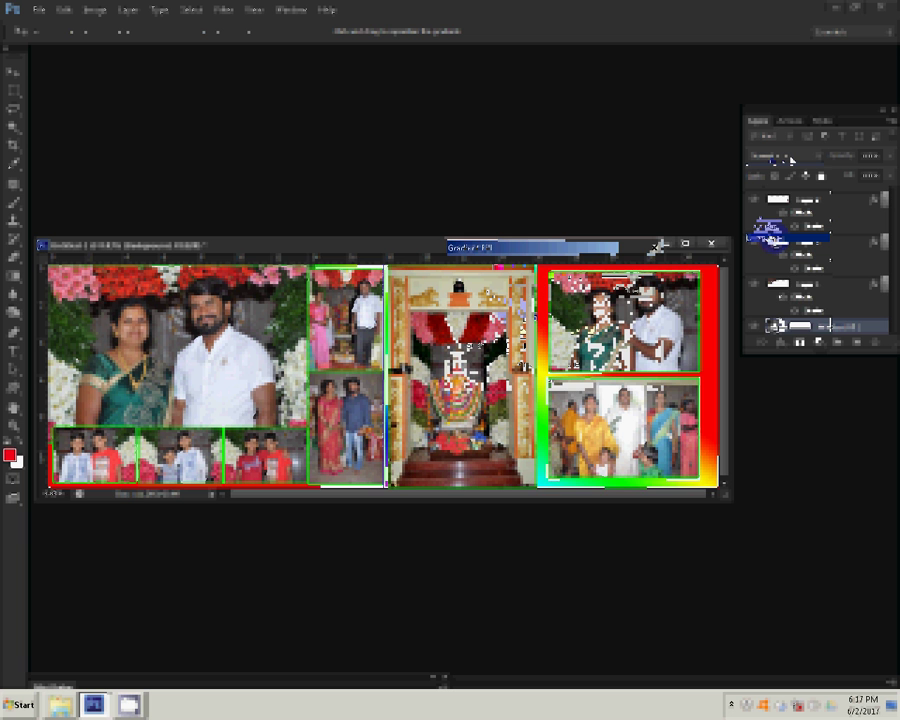
click(789, 159)
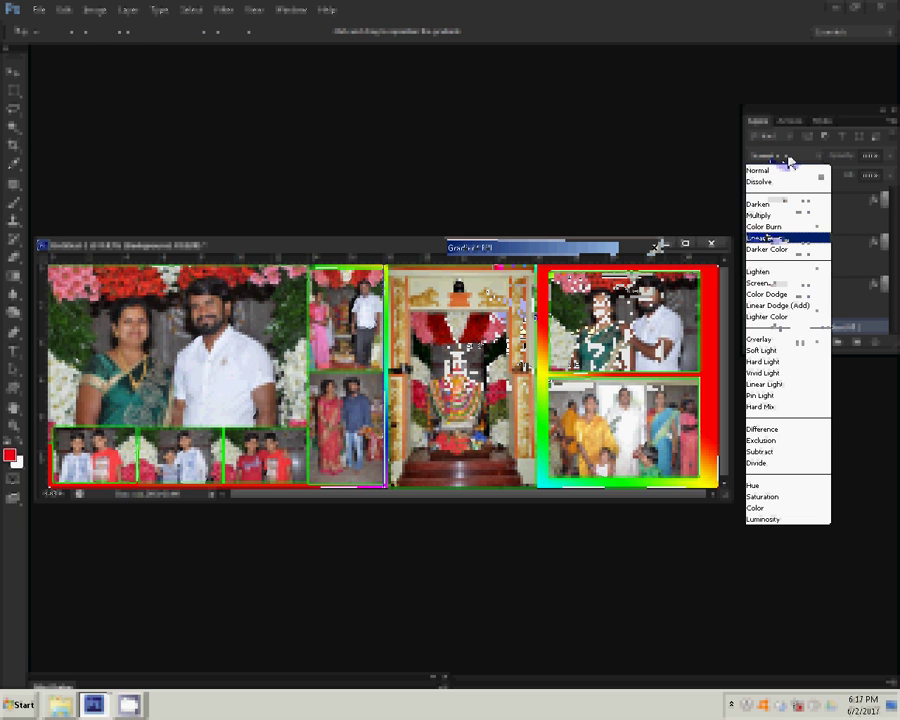
click(776, 249)
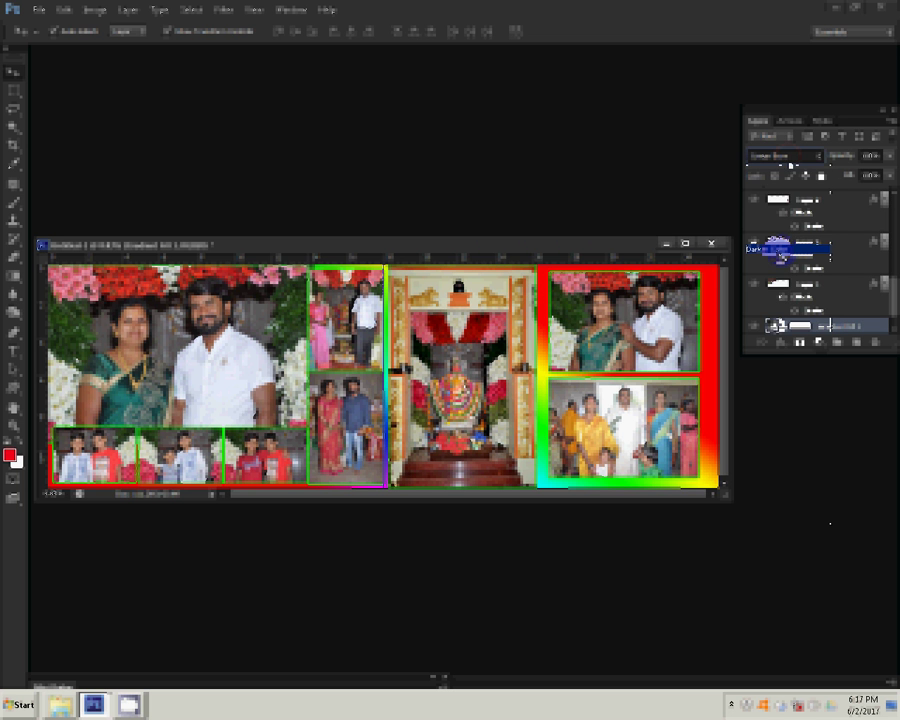
click(787, 157)
click(778, 265)
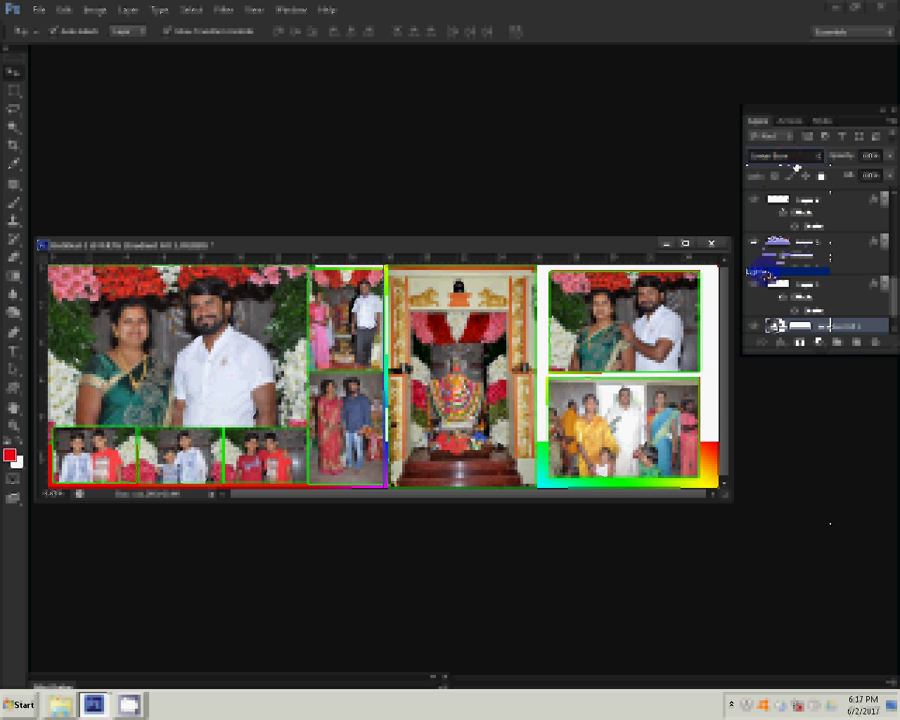
scroll(795, 166, down, 1)
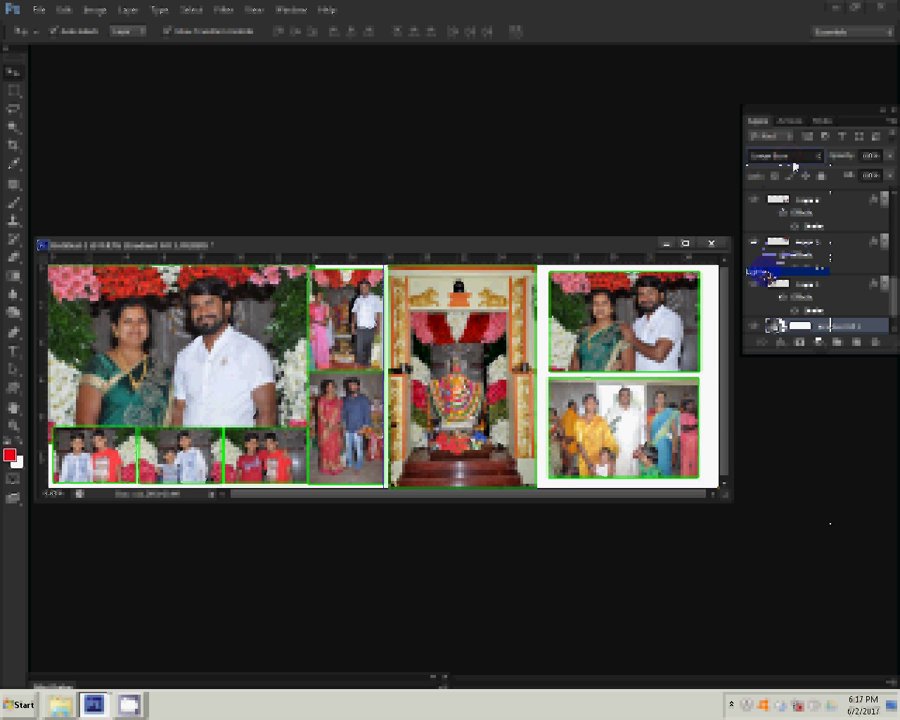
click(787, 157)
click(763, 284)
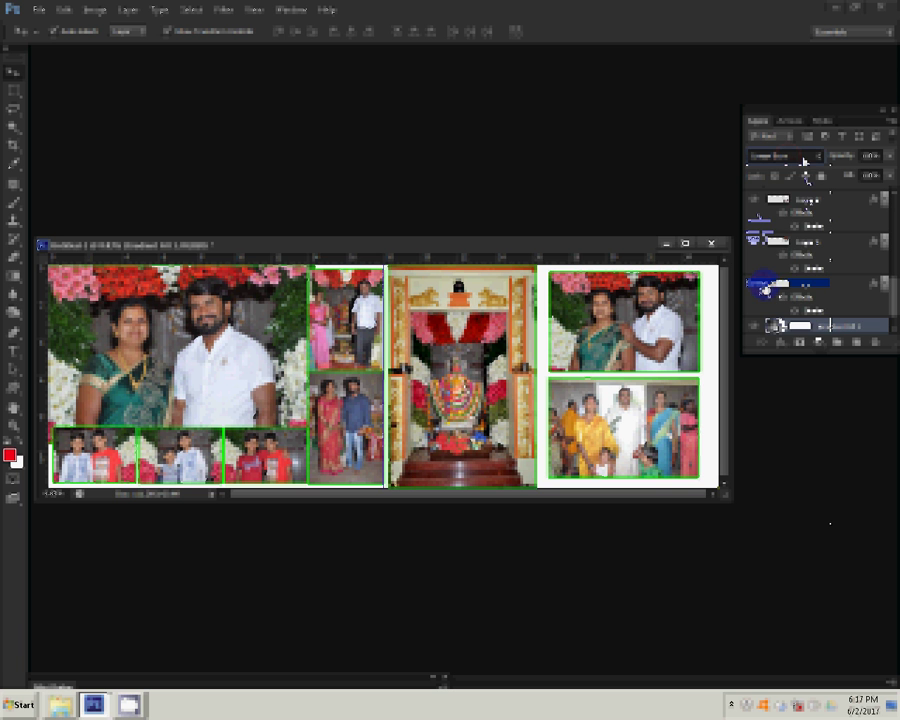
click(803, 157)
click(780, 294)
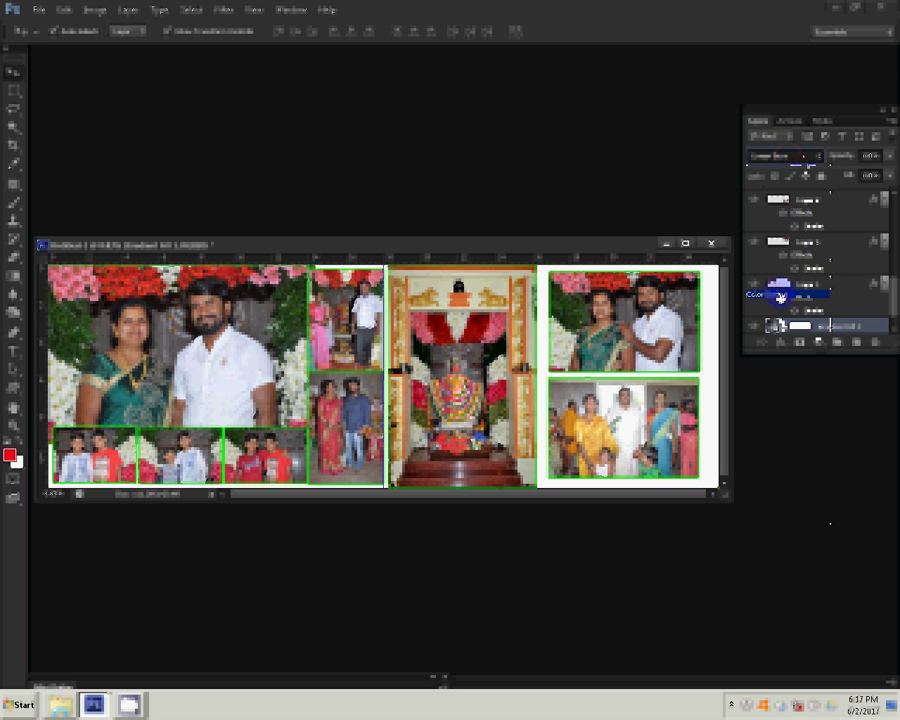
click(786, 157)
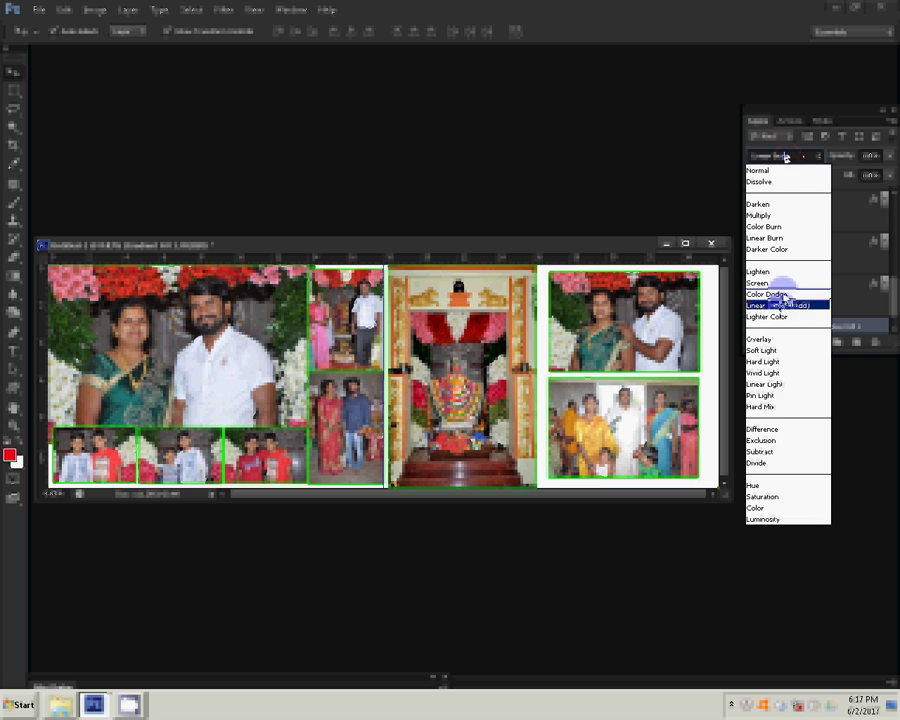
click(779, 305)
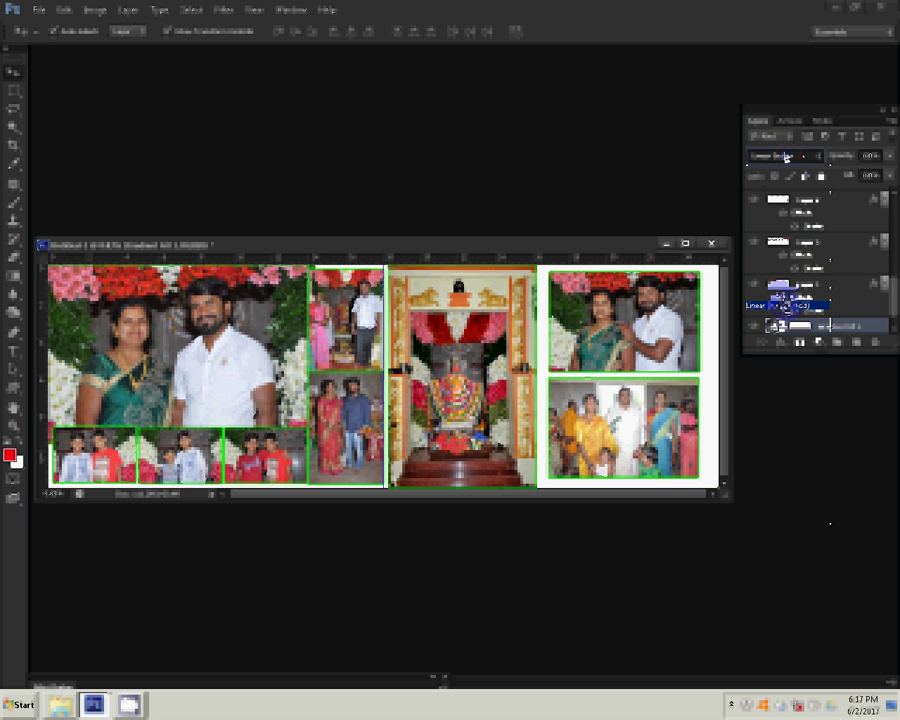
click(787, 156)
click(772, 350)
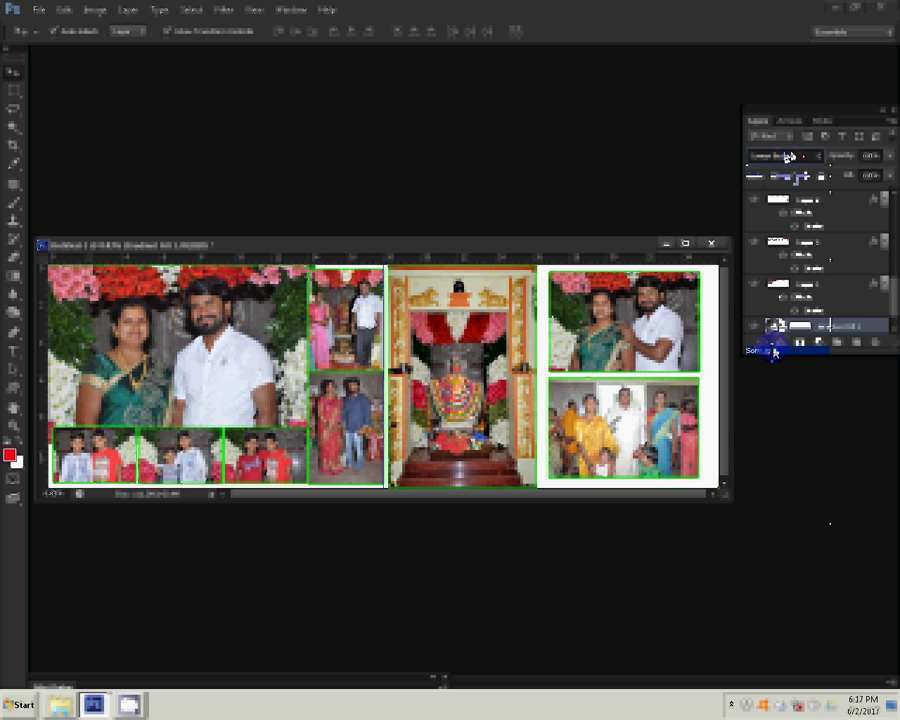
click(787, 156)
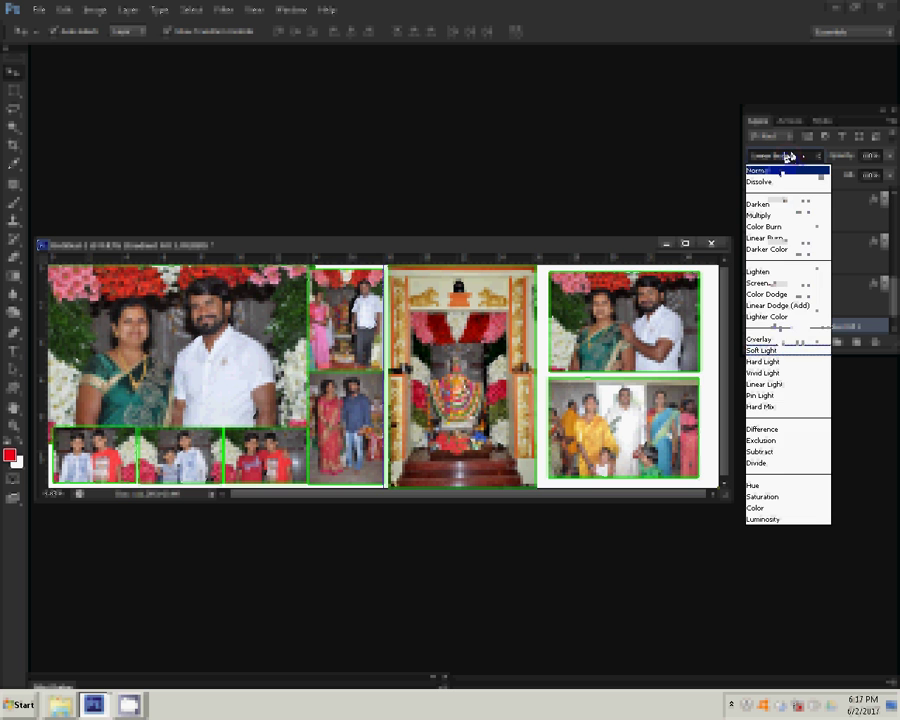
click(784, 172)
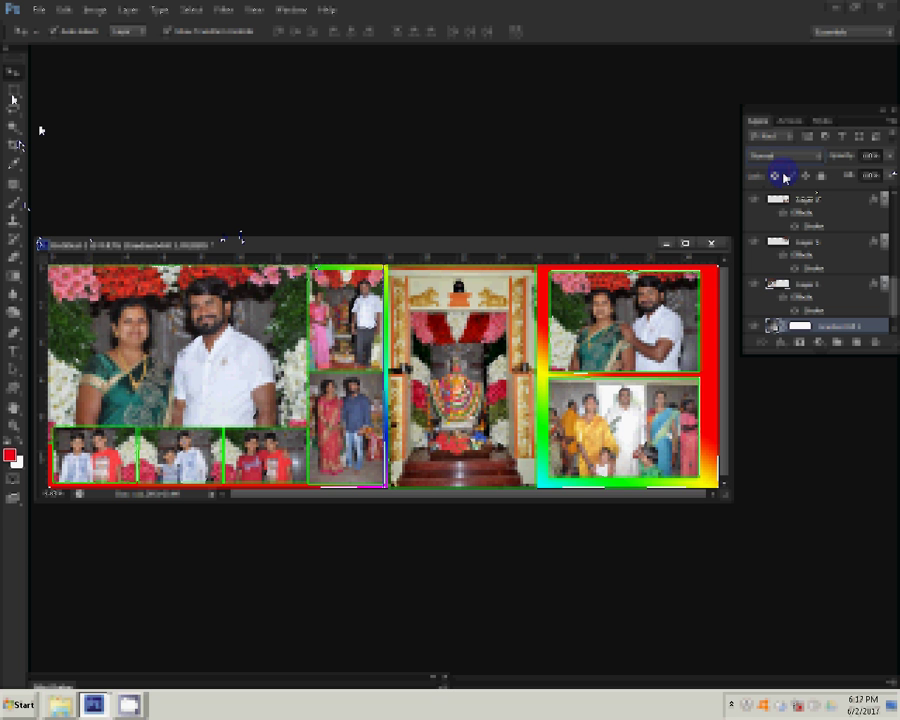
Free-transform the left couple photo, select Layer 1, and fit the whole spread on screen
key(ctrl+t)
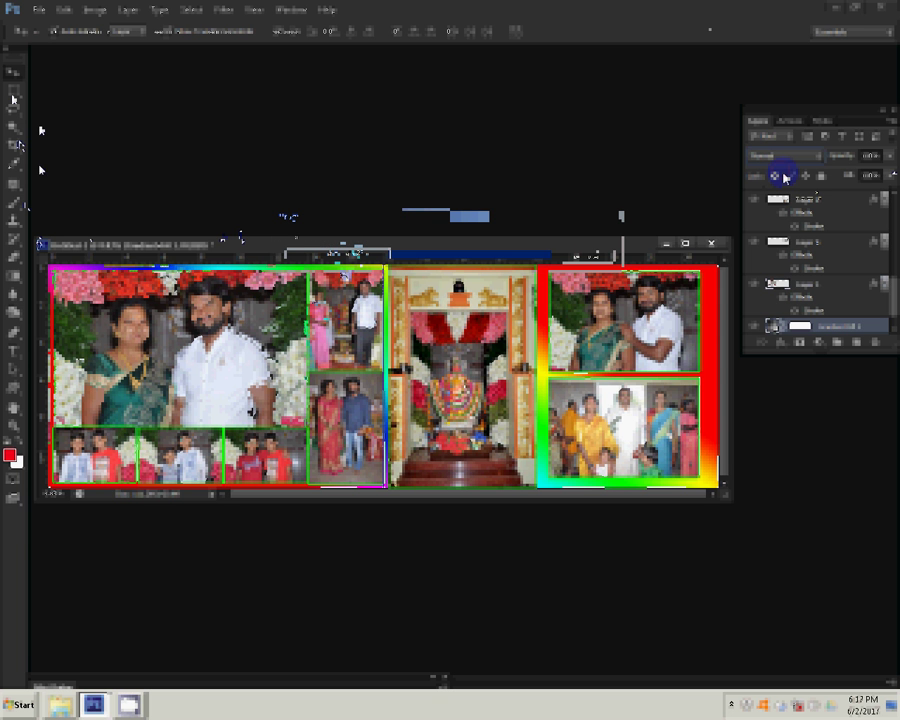
click(805, 284)
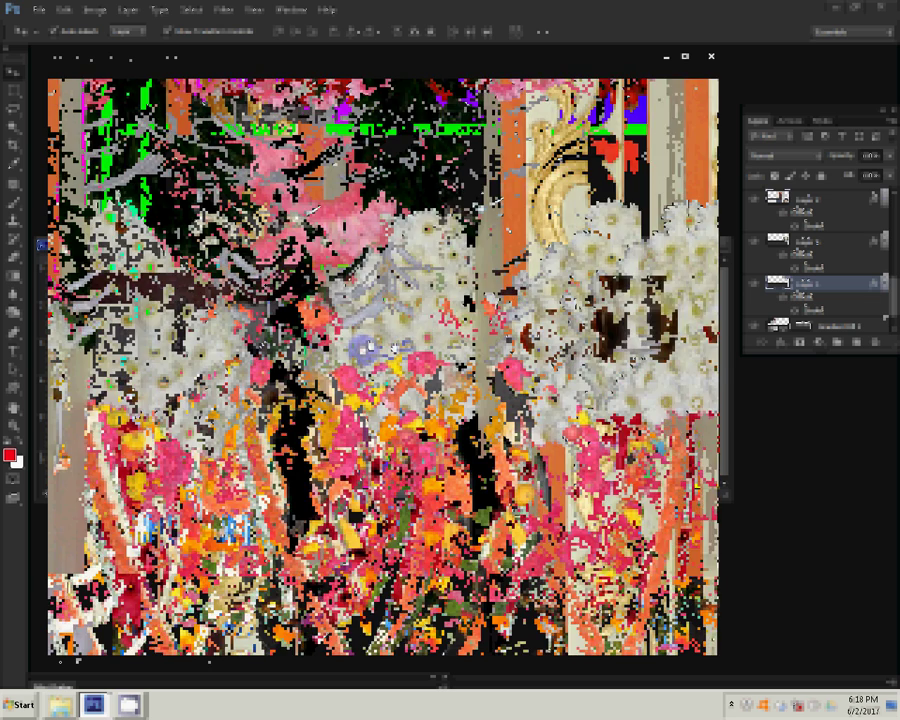
right_click(540, 323)
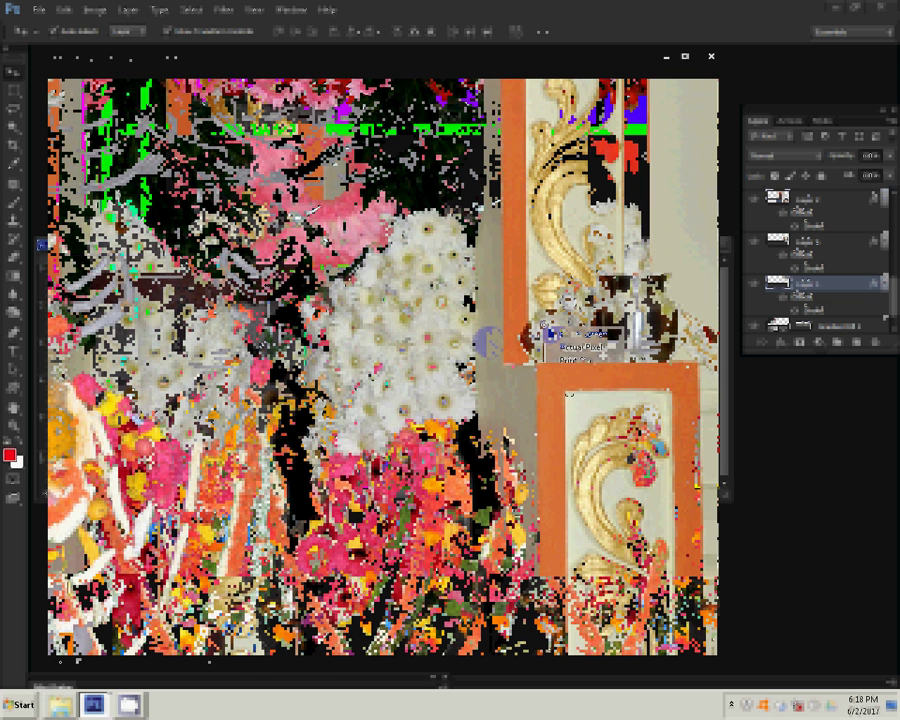
click(560, 333)
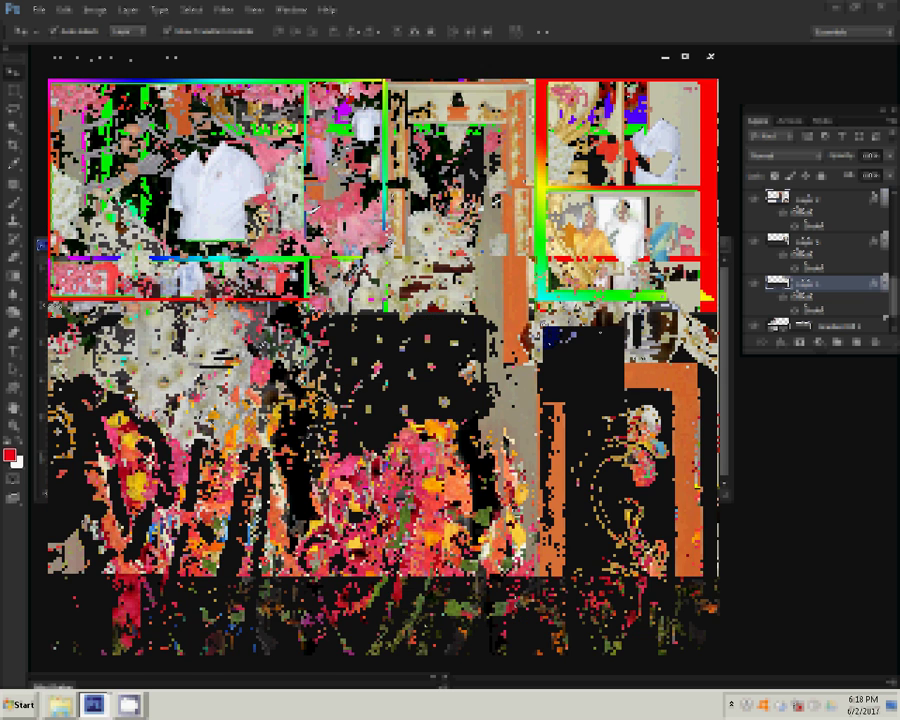
key(ctrl+s)
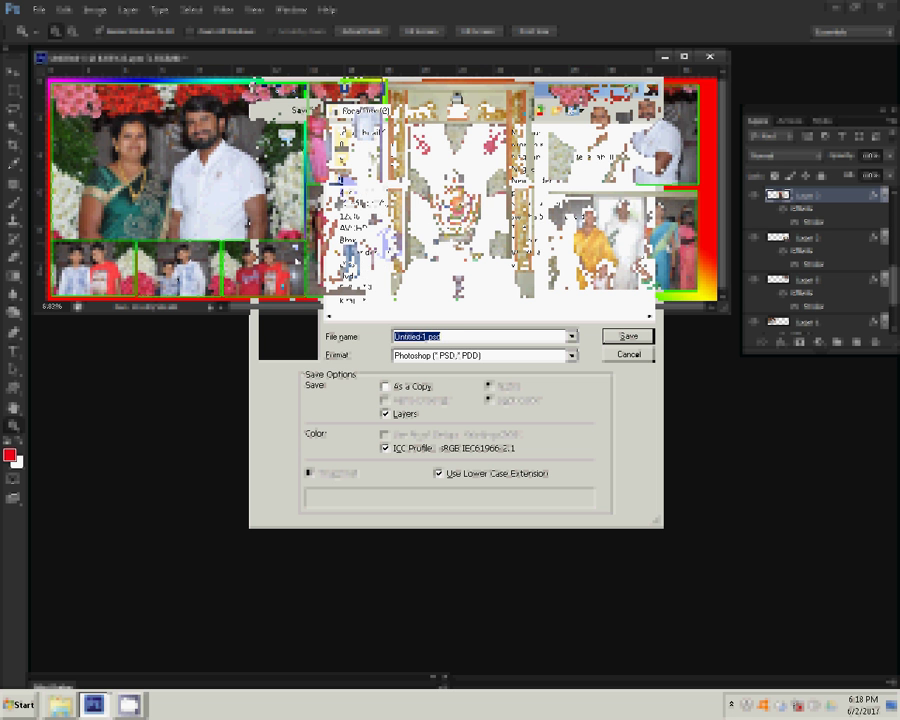
Save the spread in Photoshop PSD format as '0' in the numbered-files folder
click(528, 143)
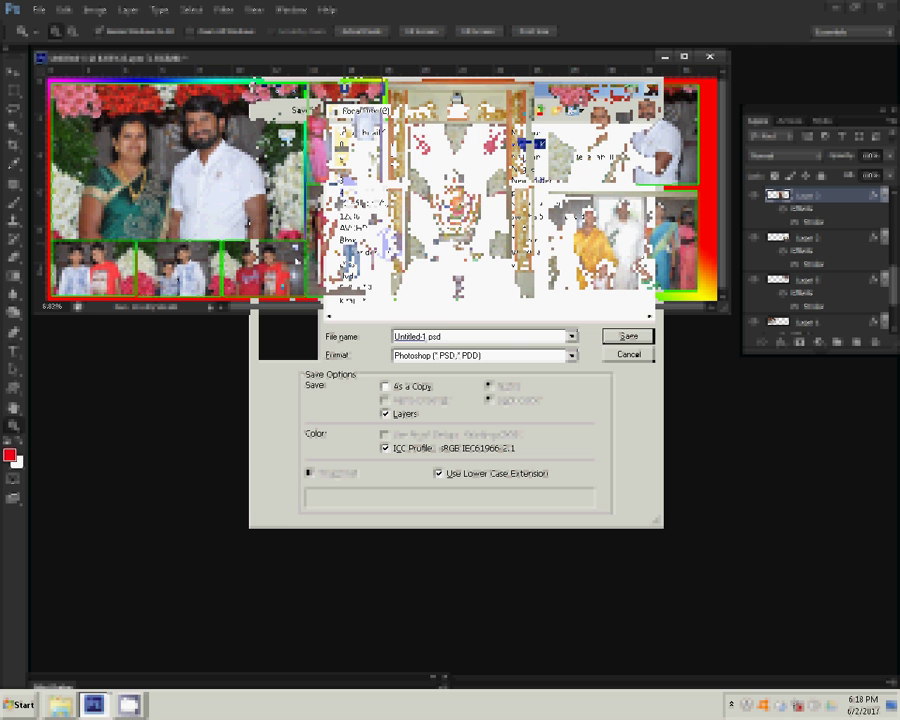
key(Return)
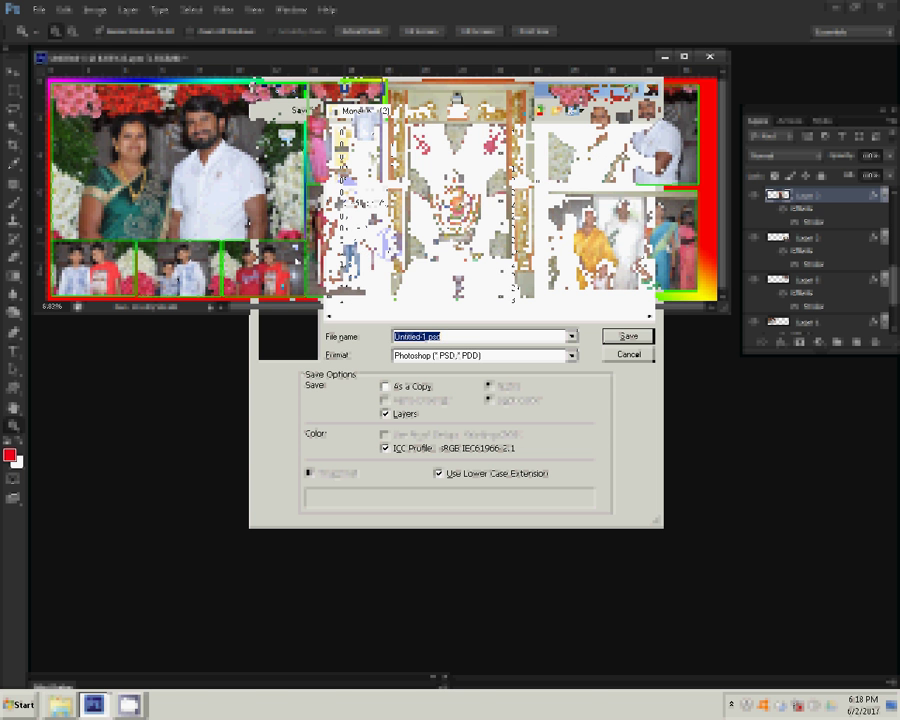
mouse_move(564, 82)
mouse_down()
mouse_move(494, 330)
mouse_move(574, 133)
mouse_up()
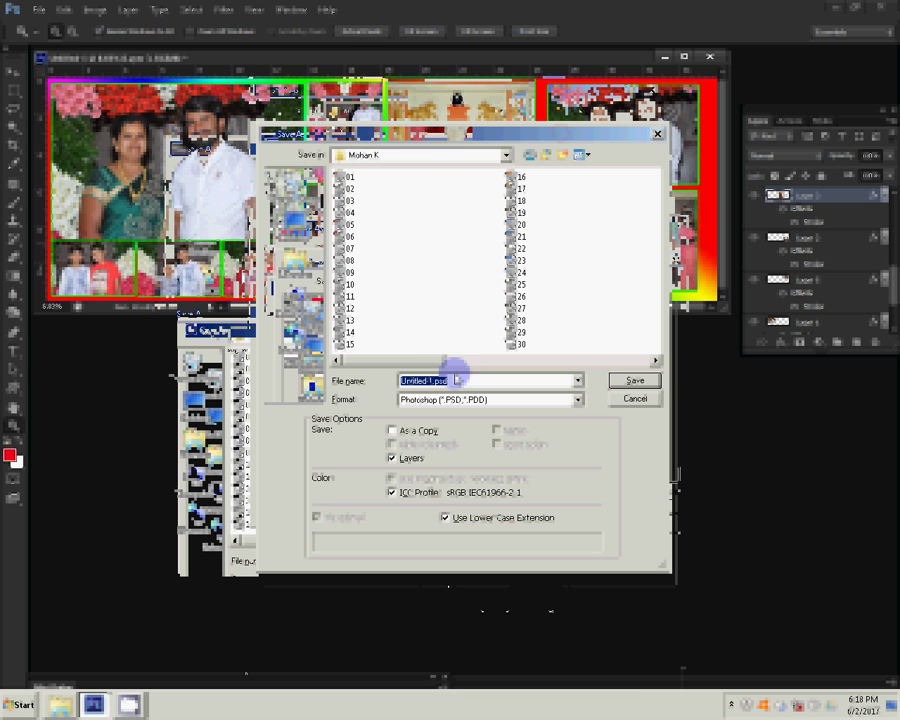
text(0)
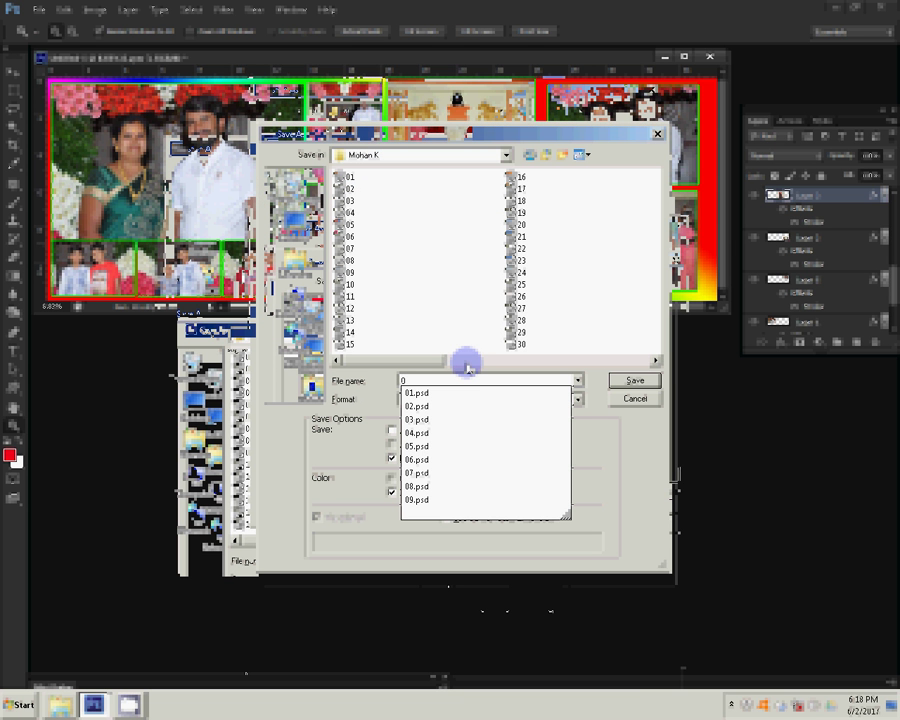
click(467, 368)
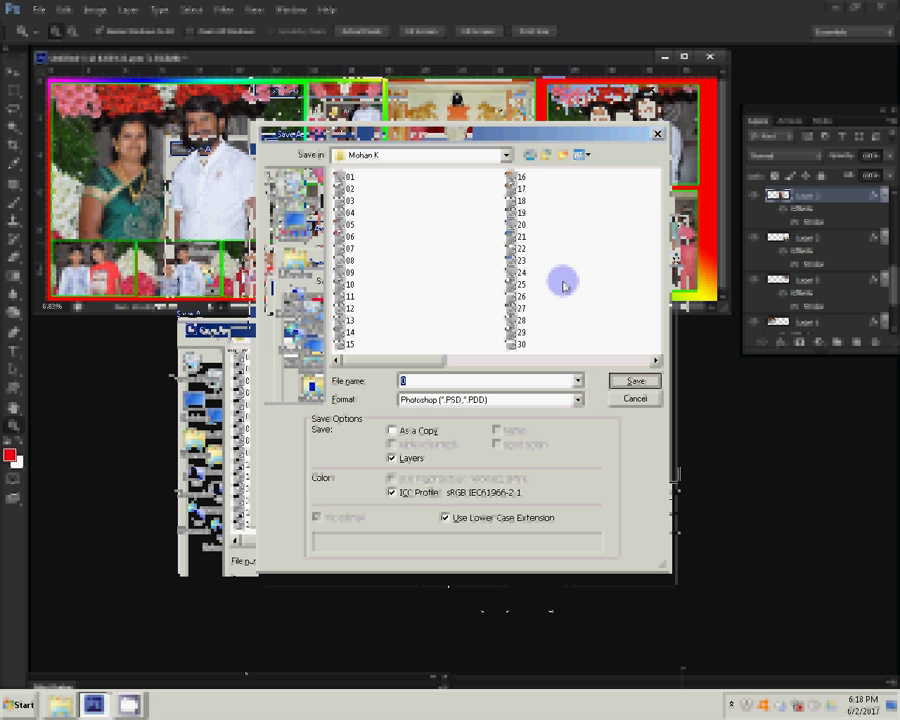
click(630, 384)
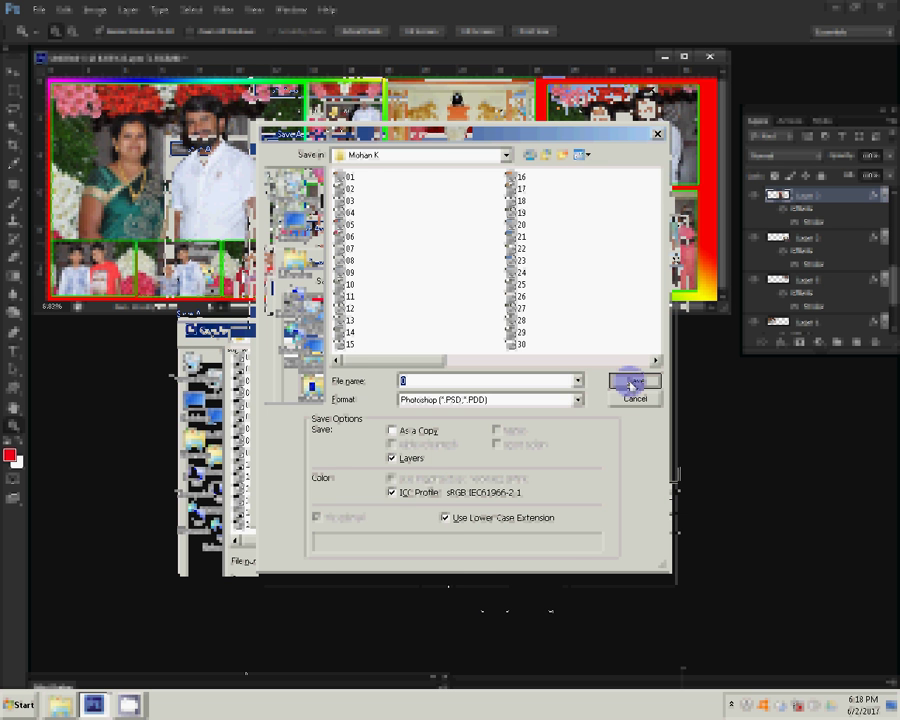